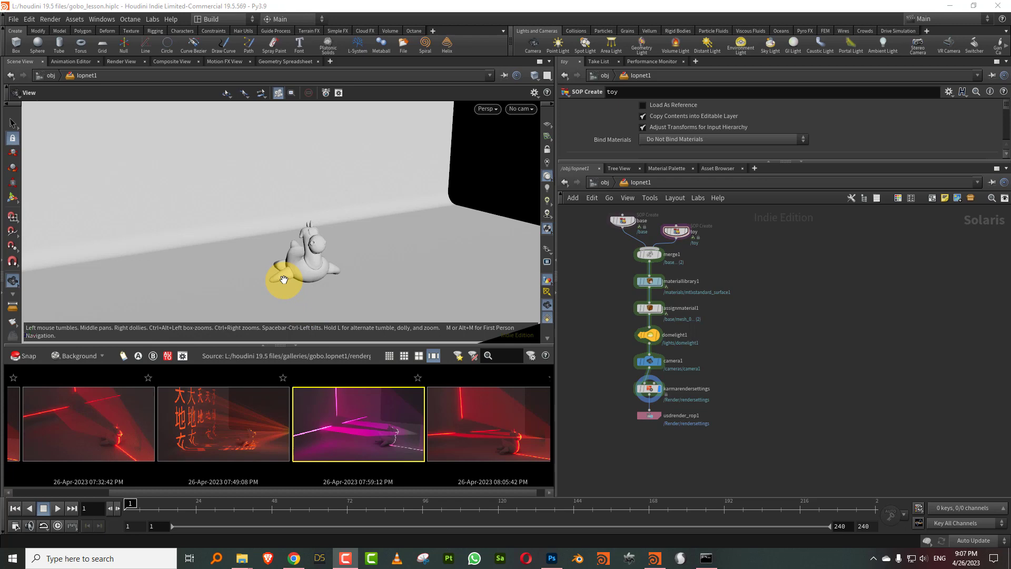
- Open the render gallery in its own enlarged window and examine the gobo render with the projected characters
{"action": "double_click", "coordinate": [219, 429]}
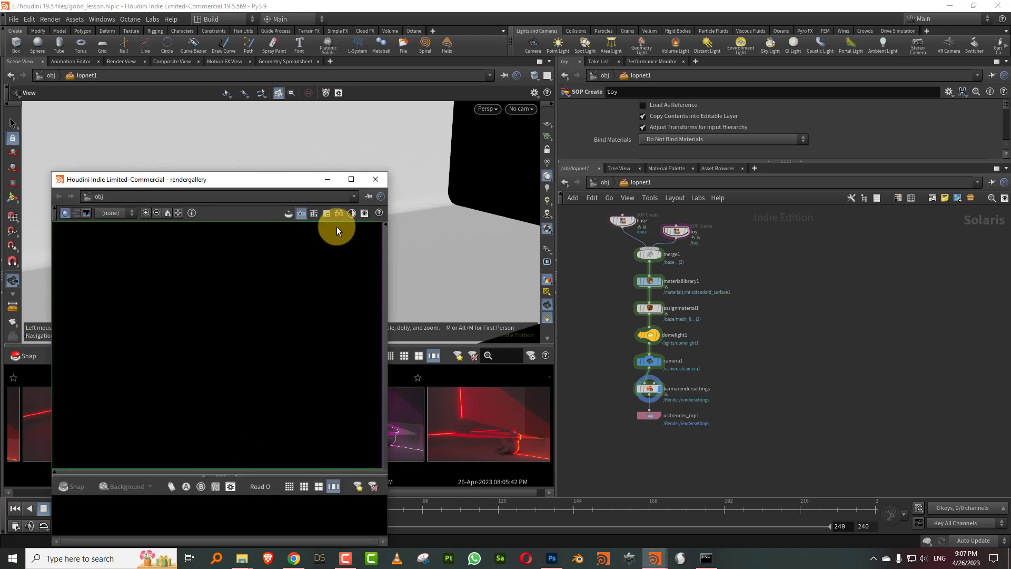
{"action": "scroll", "coordinate": [476, 298], "scroll_direction": "down", "scroll_amount": 8}
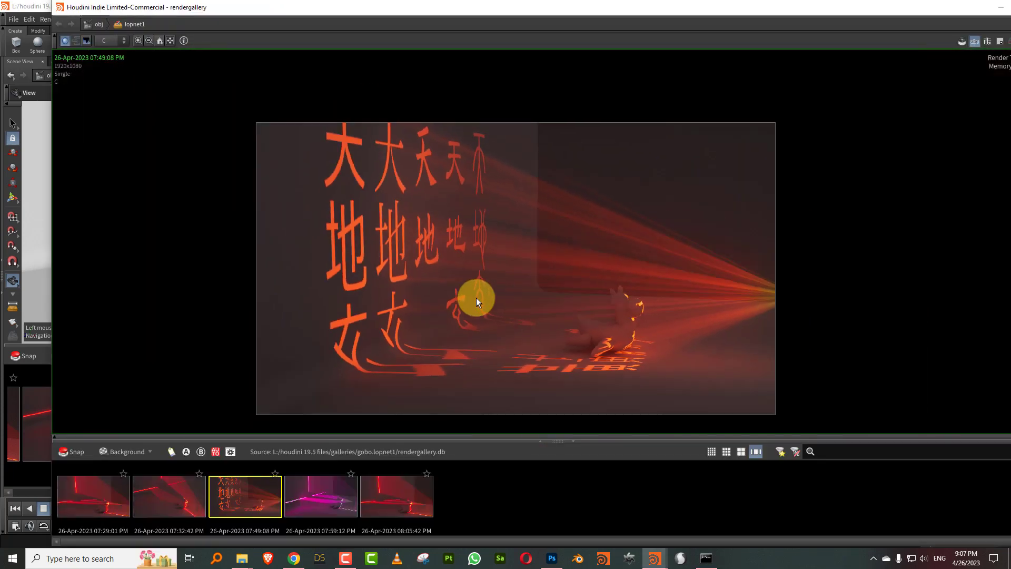
{"action": "scroll", "coordinate": [477, 298], "scroll_direction": "up", "scroll_amount": 2}
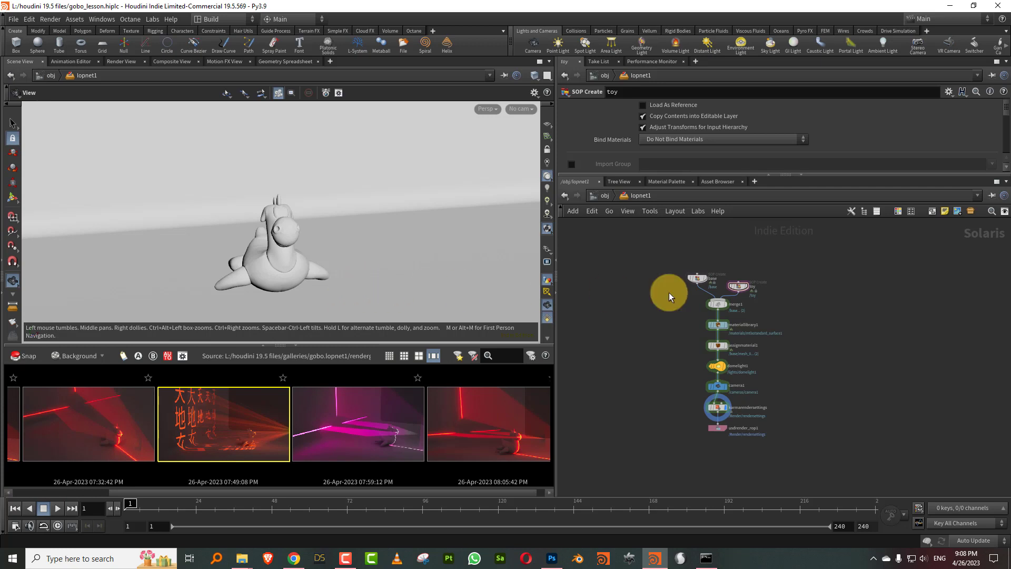
- Examine the scene's backdrop and toy geometry together with the two nodes that create them
{"action": "left_click", "coordinate": [697, 278]}
{"action": "left_click_drag", "start_coordinate": [388, 221], "coordinate": [360, 255]}
{"action": "right_click_drag", "start_coordinate": [360, 255], "coordinate": [287, 266]}
{"action": "left_click", "coordinate": [742, 286]}
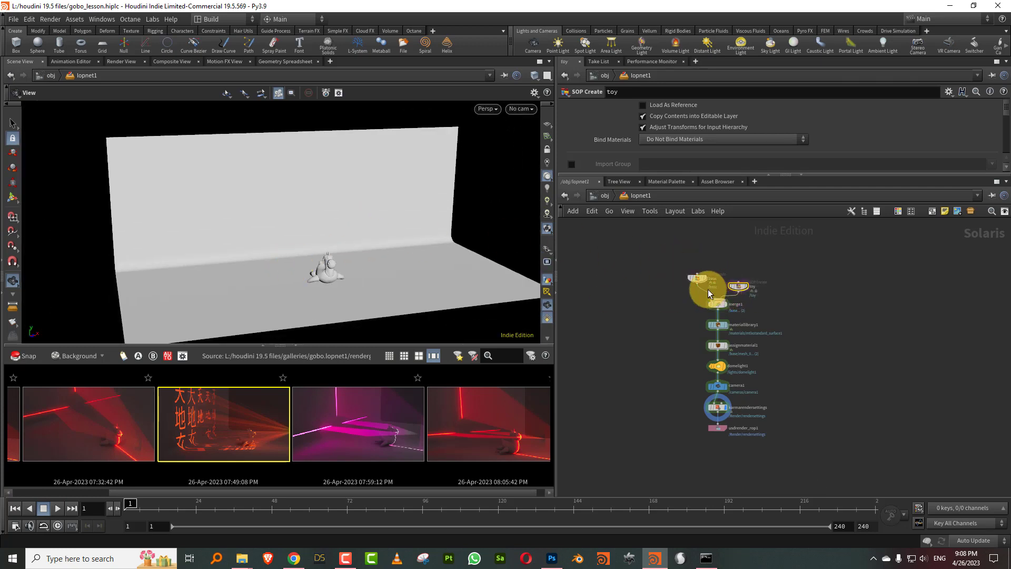
{"action": "right_click_drag", "start_coordinate": [361, 253], "coordinate": [433, 223]}
{"action": "middle_click_drag", "start_coordinate": [433, 223], "coordinate": [397, 221]}
{"action": "scroll", "coordinate": [757, 328], "scroll_direction": "up", "scroll_amount": 3}
- Inspect the material assignment and the MtlX Standard Surface shader inside the material library, and return to the lopnet1 level
{"action": "left_click", "coordinate": [689, 321]}
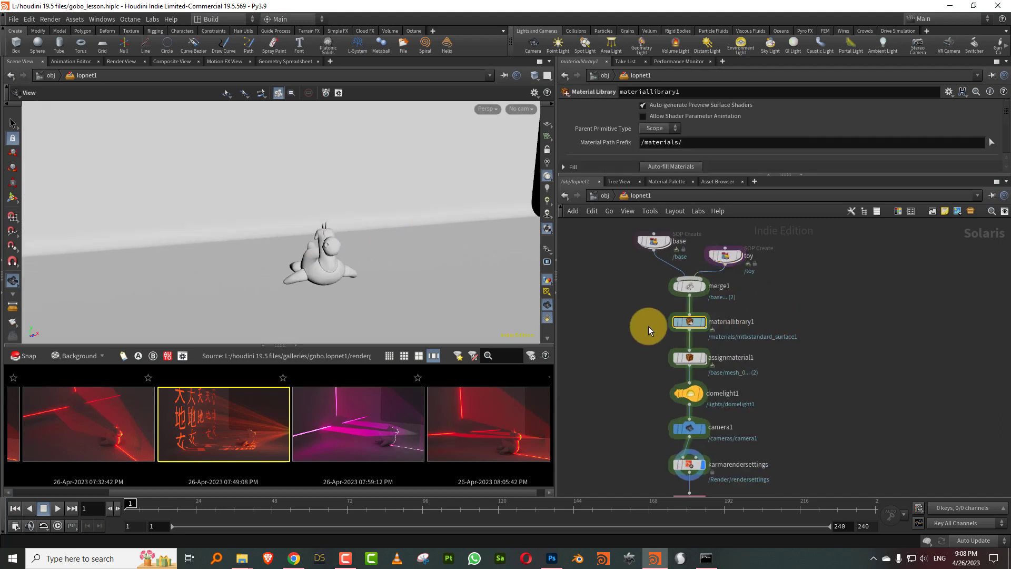
{"action": "left_click", "coordinate": [690, 356]}
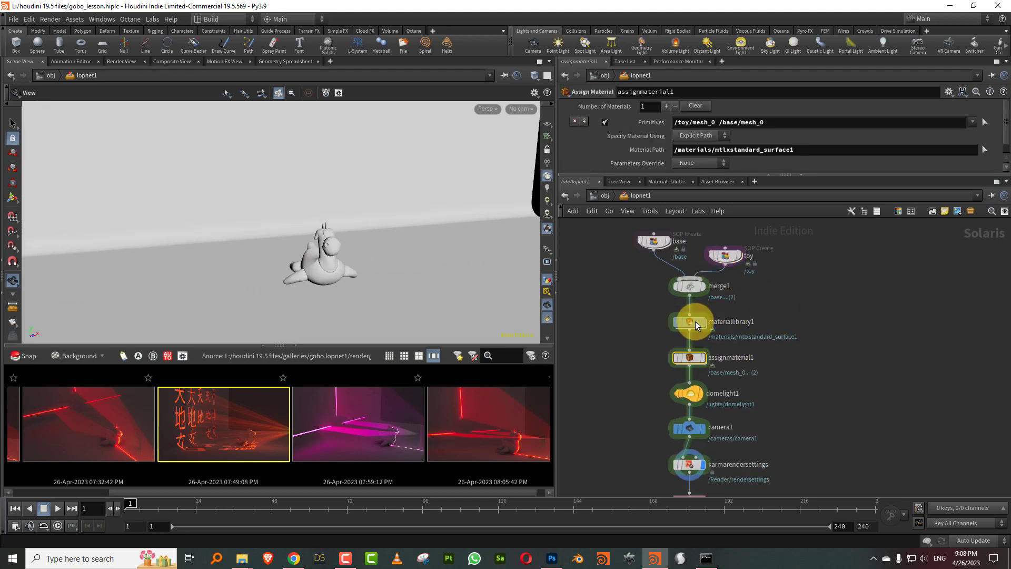
{"action": "left_click", "coordinate": [695, 322]}
{"action": "double_click", "coordinate": [694, 323]}
{"action": "left_click_drag", "start_coordinate": [715, 312], "coordinate": [822, 343]}
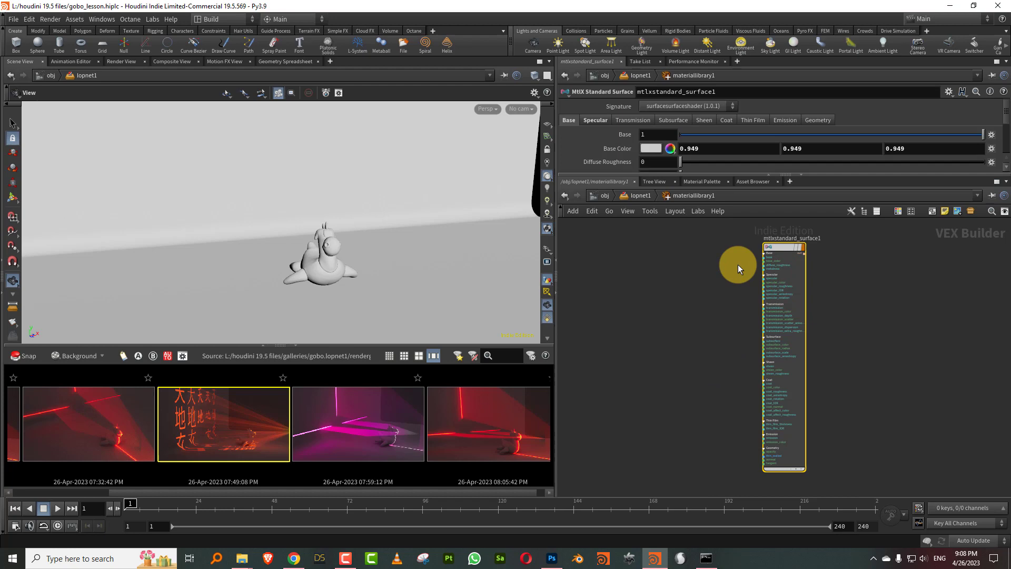
{"action": "left_click", "coordinate": [641, 195]}
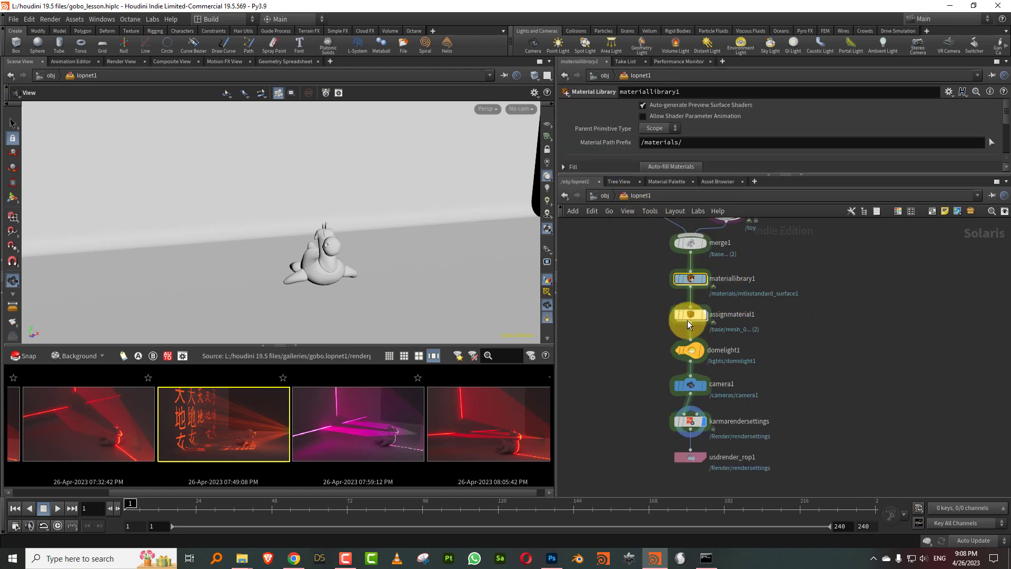
- Set the dome light's intensity to 0.23
{"action": "left_click", "coordinate": [691, 350]}
{"action": "left_click", "coordinate": [674, 173]}
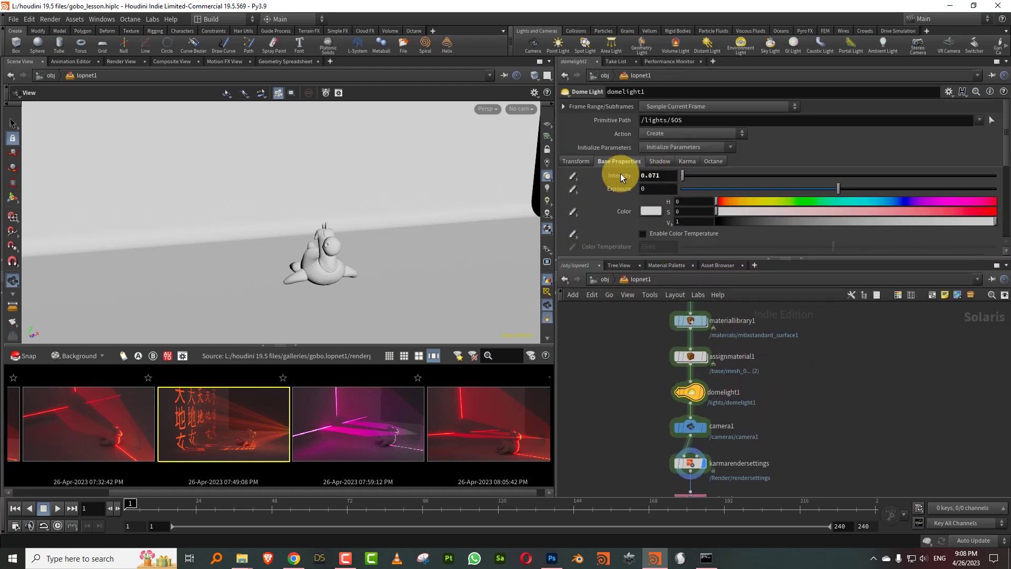
{"action": "left_click_drag", "start_coordinate": [690, 177], "coordinate": [688, 177]}
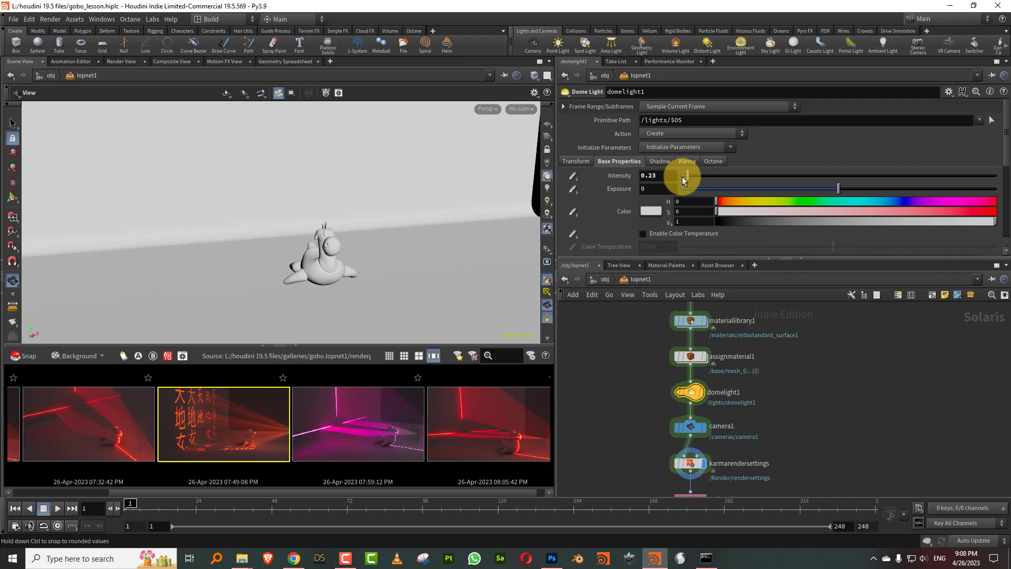
- Preview the dome-lit scene with the Karma renderer and return the viewport to Houdini GL
{"action": "left_click", "coordinate": [485, 108]}
{"action": "left_click", "coordinate": [501, 159]}
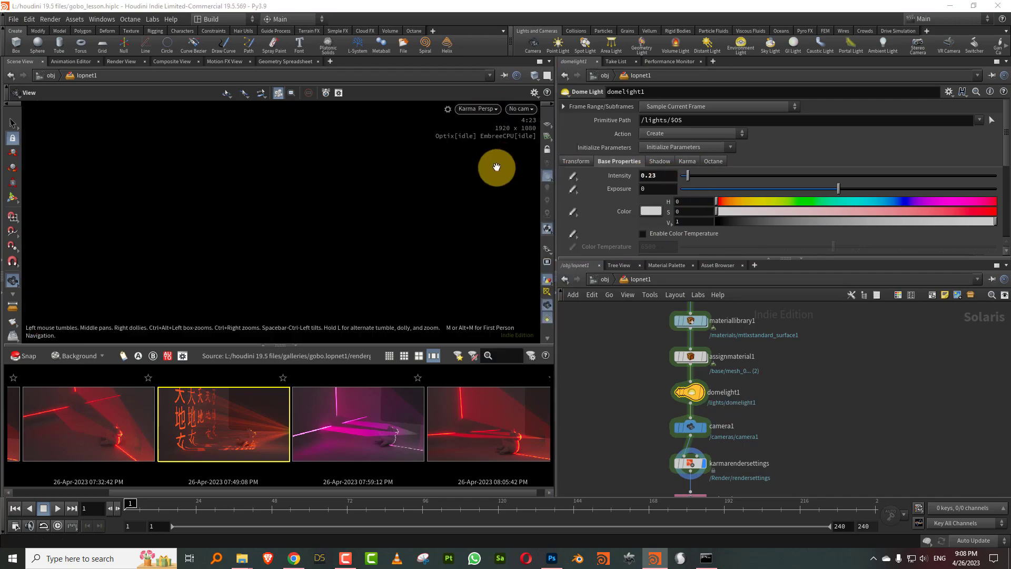
{"action": "left_click_drag", "start_coordinate": [363, 270], "coordinate": [337, 256]}
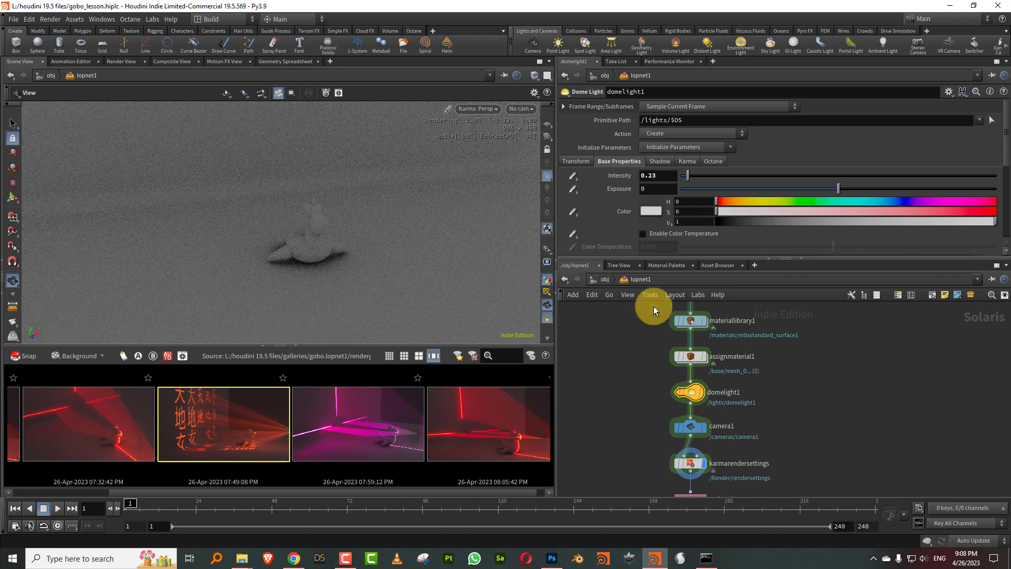
{"action": "left_click", "coordinate": [486, 109]}
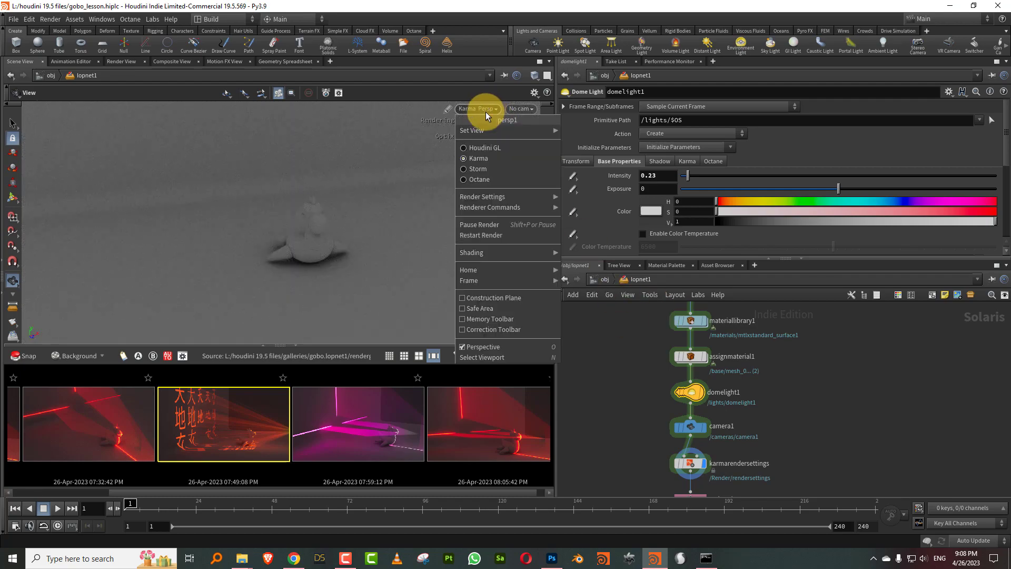
{"action": "left_click", "coordinate": [479, 149]}
- Move the camera and render nodes down the chain and insert a Light node between the dome light and the camera
{"action": "middle_click_drag", "start_coordinate": [731, 387], "coordinate": [731, 325]}
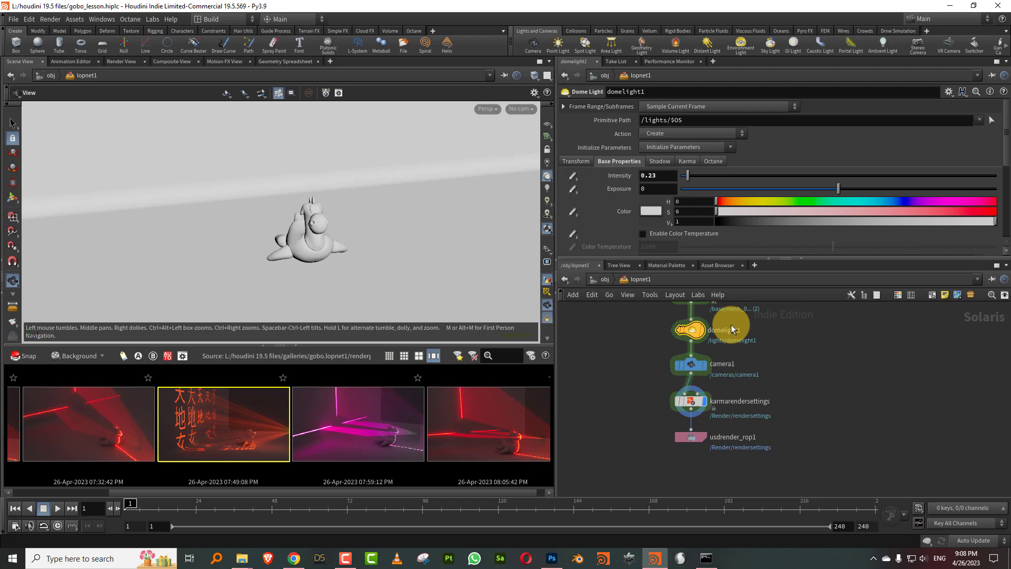
{"action": "left_click_drag", "start_coordinate": [640, 355], "coordinate": [743, 483]}
{"action": "left_click_drag", "start_coordinate": [691, 362], "coordinate": [686, 449]}
{"action": "key", "text": "Tab"}
{"action": "type", "text": "ligh"}
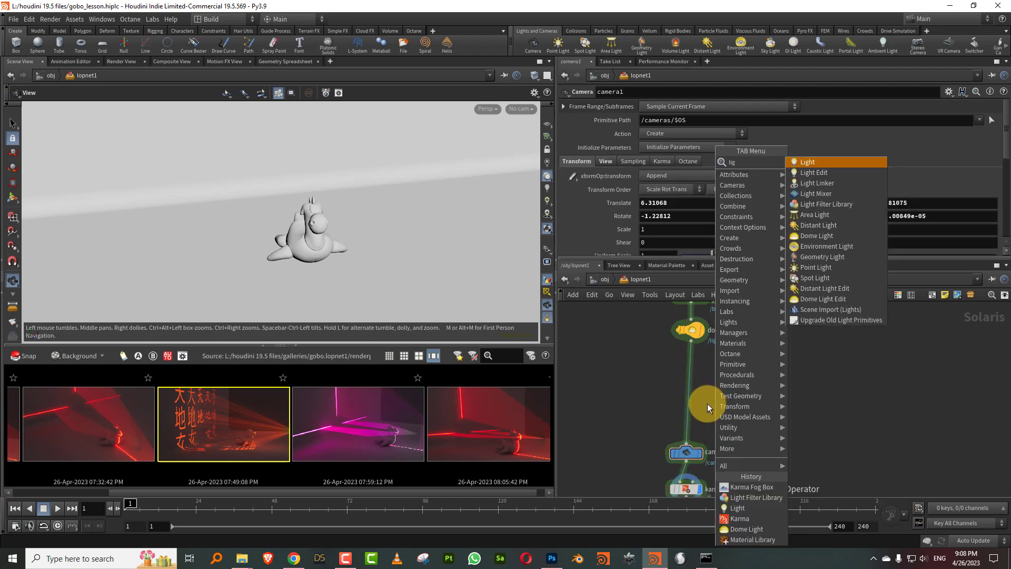
{"action": "left_click", "coordinate": [822, 163]}
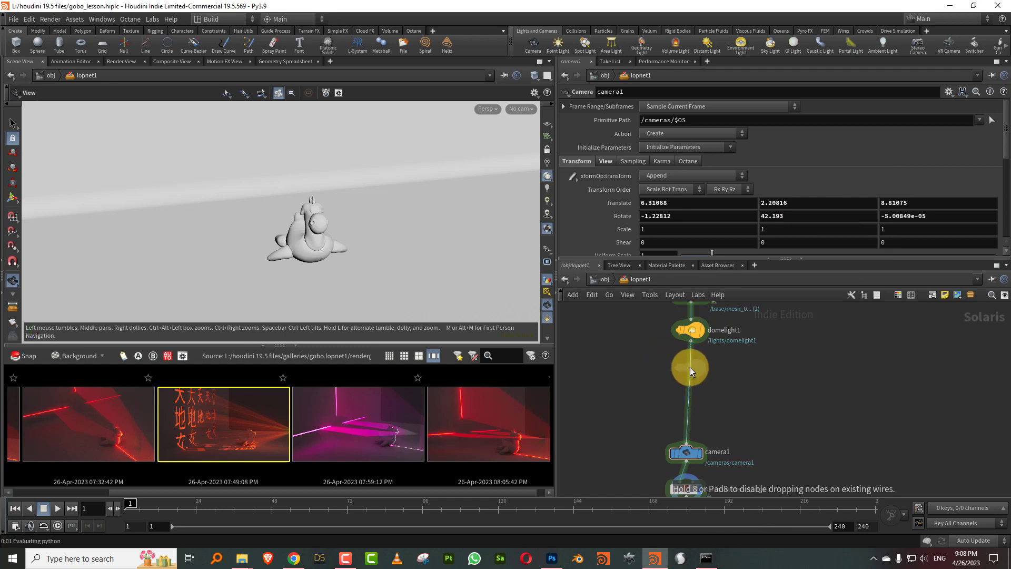
{"action": "left_click", "coordinate": [690, 368]}
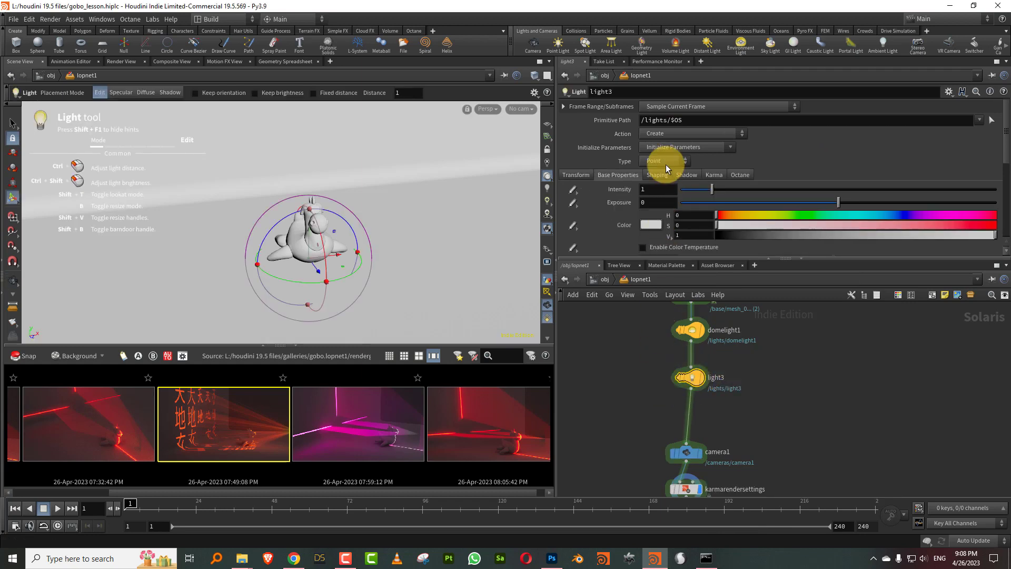
- Set the new light's type to Rectangle and, with high-quality viewport lighting on, raise it about 0.64 units
{"action": "left_click", "coordinate": [653, 160]}
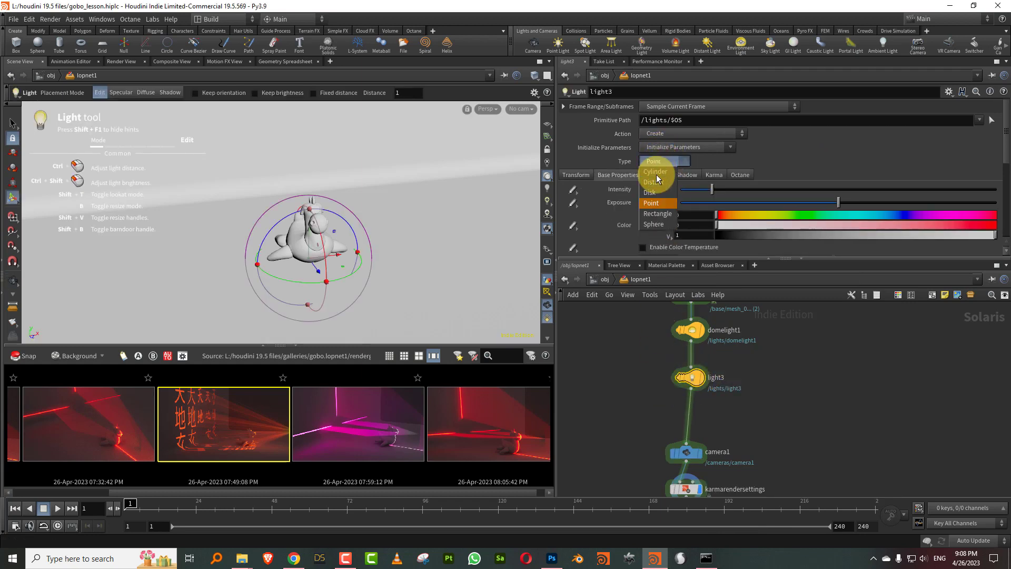
{"action": "left_click", "coordinate": [653, 213]}
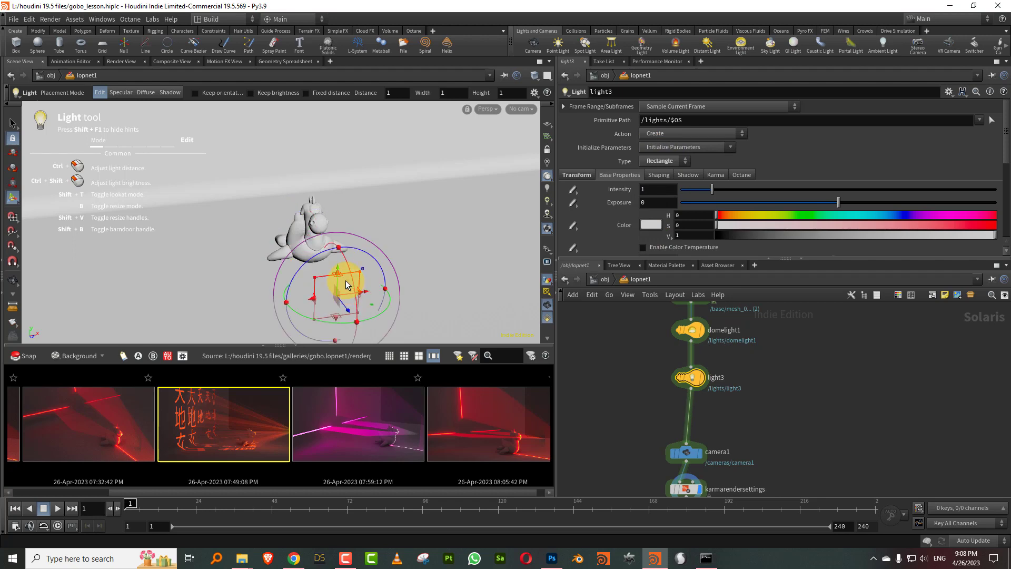
{"action": "left_click", "coordinate": [548, 216]}
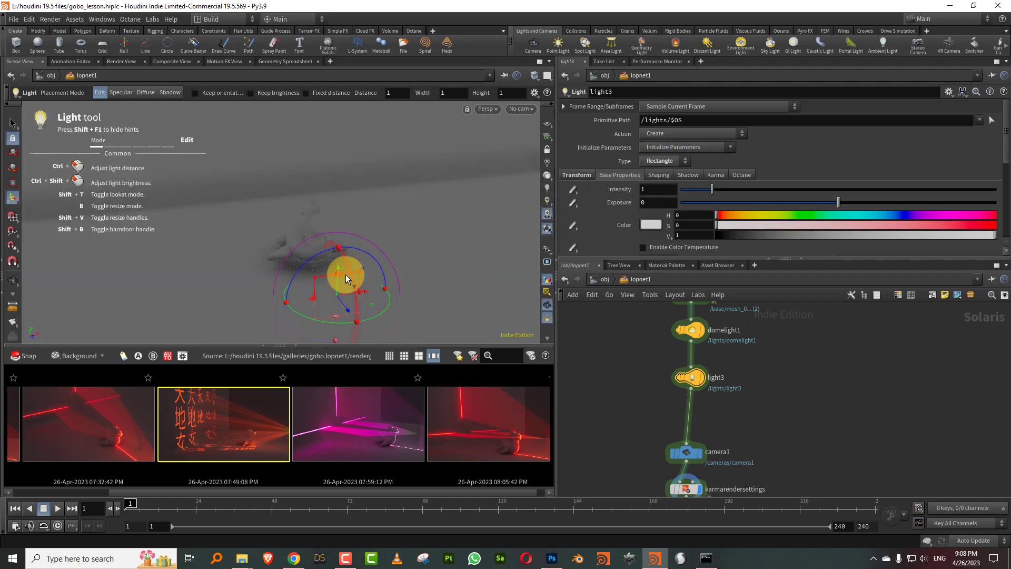
{"action": "left_click_drag", "start_coordinate": [347, 253], "coordinate": [347, 257]}
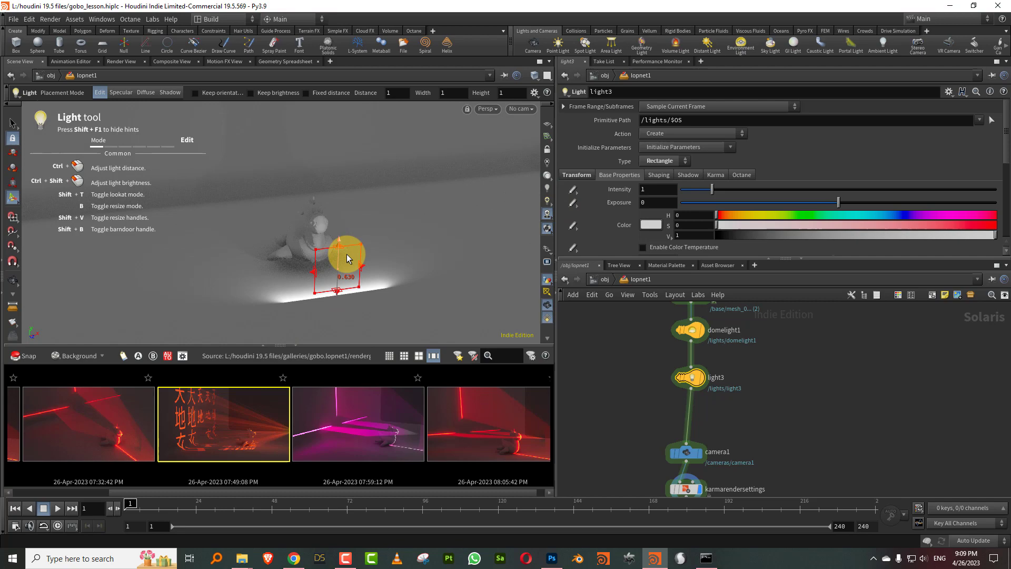
{"action": "left_click_drag", "start_coordinate": [311, 226], "coordinate": [499, 112], "text": "alt"}
- Switch the viewport renderer to Karma and raise the rectangle light slightly above the floor
{"action": "left_click", "coordinate": [498, 110]}
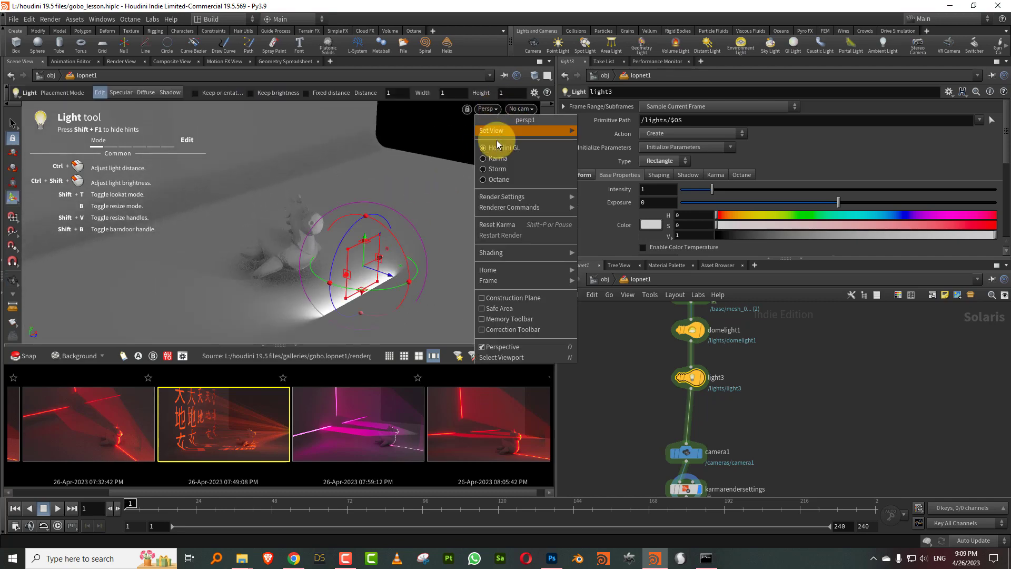
{"action": "left_click", "coordinate": [502, 160]}
{"action": "mouse_move", "coordinate": [367, 249]}
{"action": "left_mouse_down"}
{"action": "mouse_move", "coordinate": [369, 226]}
{"action": "mouse_move", "coordinate": [367, 243]}
{"action": "left_mouse_up"}
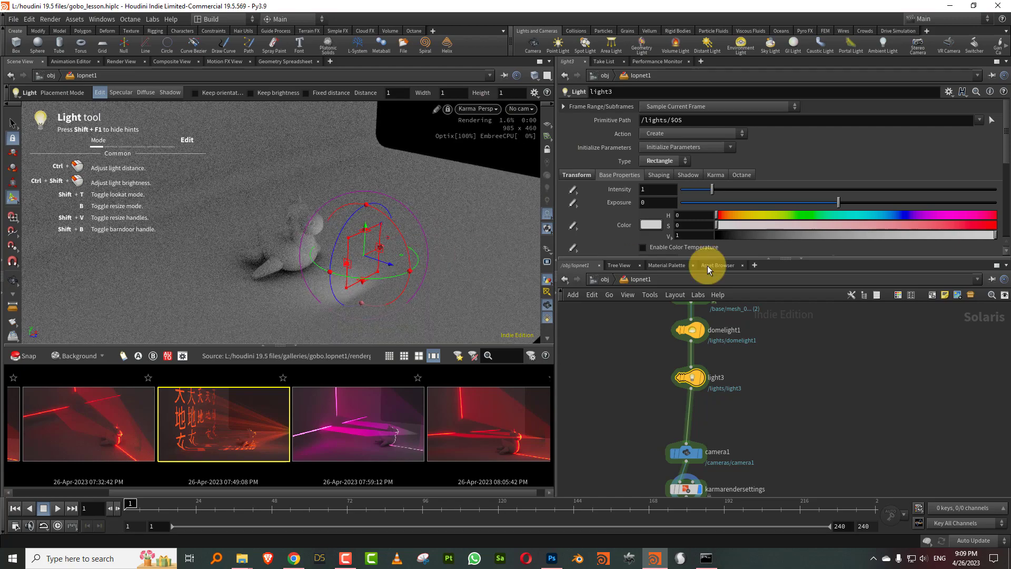
- Examine the rectangle light's parameters from texture and size through to Light Filters
{"action": "scroll", "coordinate": [605, 232], "scroll_direction": "down", "scroll_amount": 5}
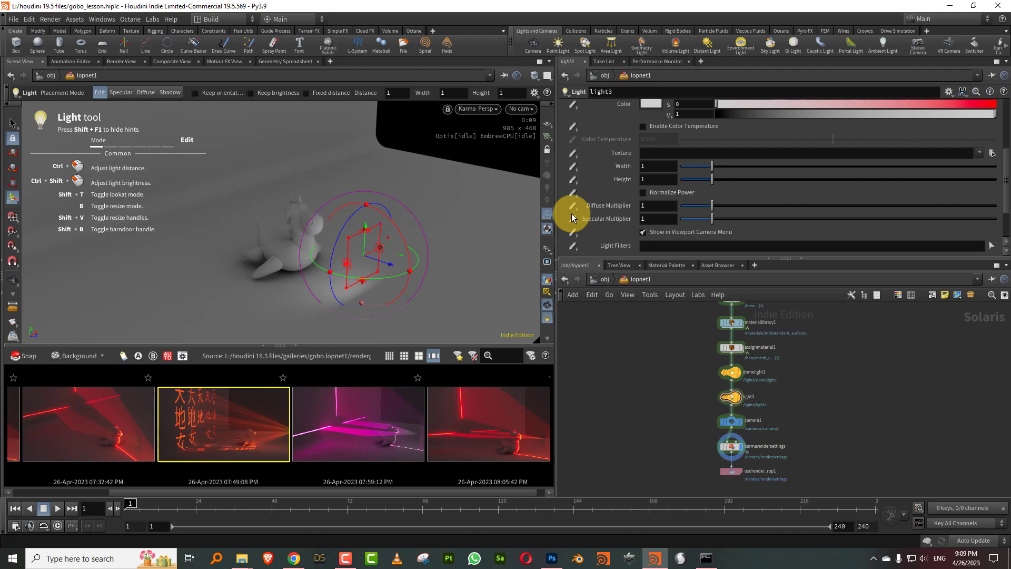
{"action": "middle_click_drag", "start_coordinate": [809, 332], "coordinate": [835, 339]}
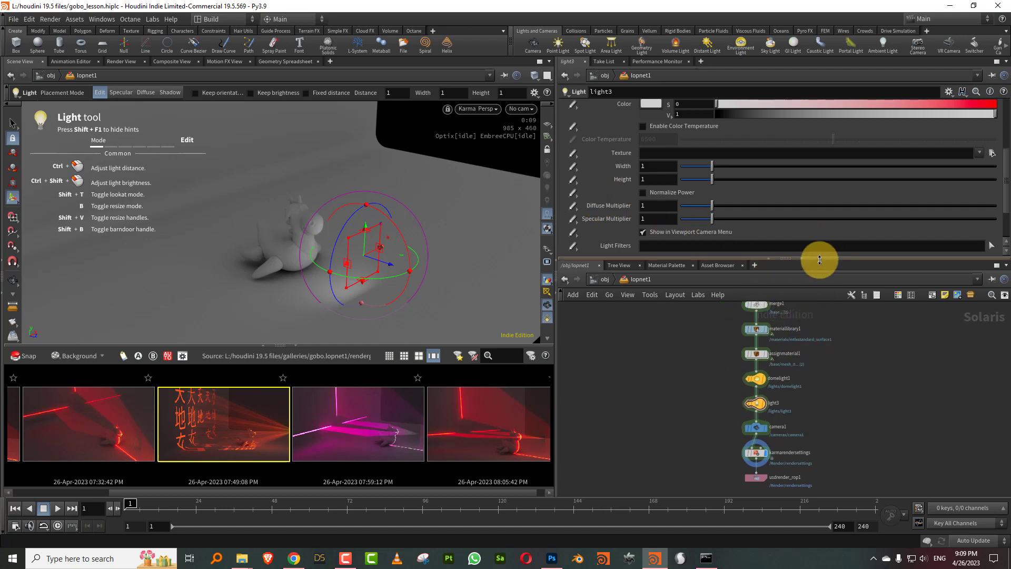
{"action": "left_click_drag", "start_coordinate": [821, 257], "coordinate": [816, 232]}
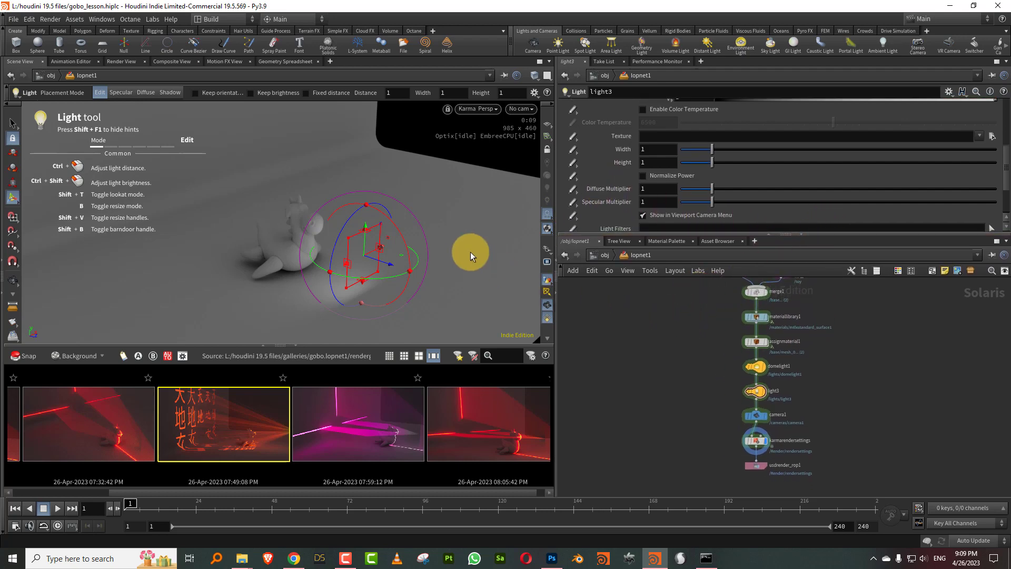
- Leave the light tool, display the light guides in the viewport and set its renderer back to Houdini GL
{"action": "key", "text": "Escape"}
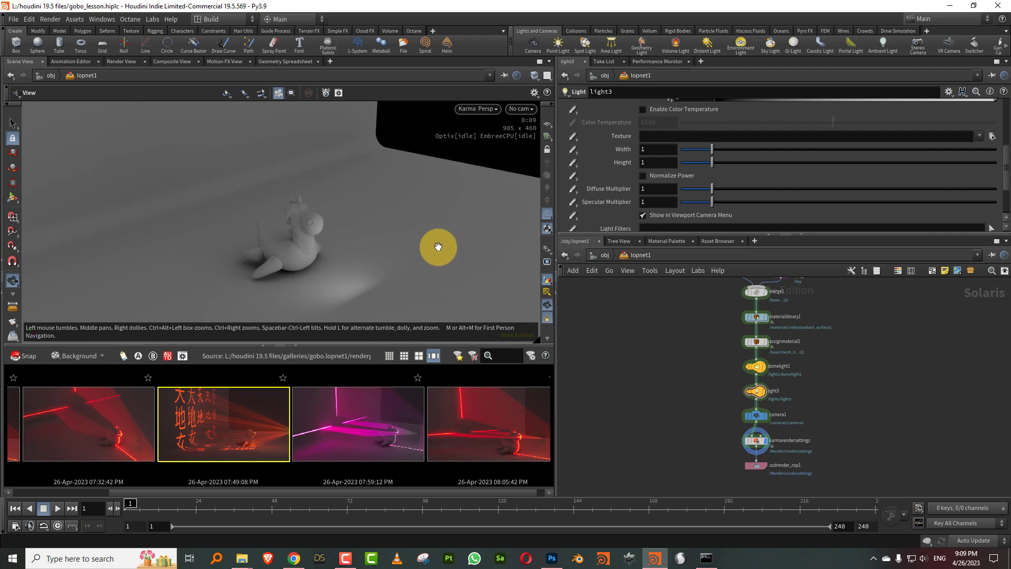
{"action": "left_click", "coordinate": [540, 291]}
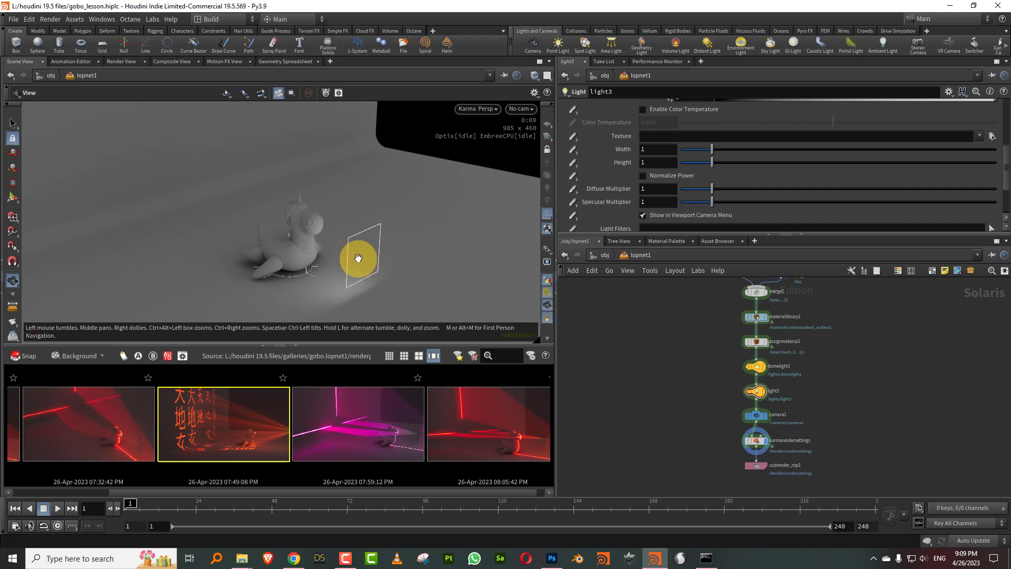
{"action": "left_click", "coordinate": [479, 109]}
{"action": "left_click", "coordinate": [477, 146]}
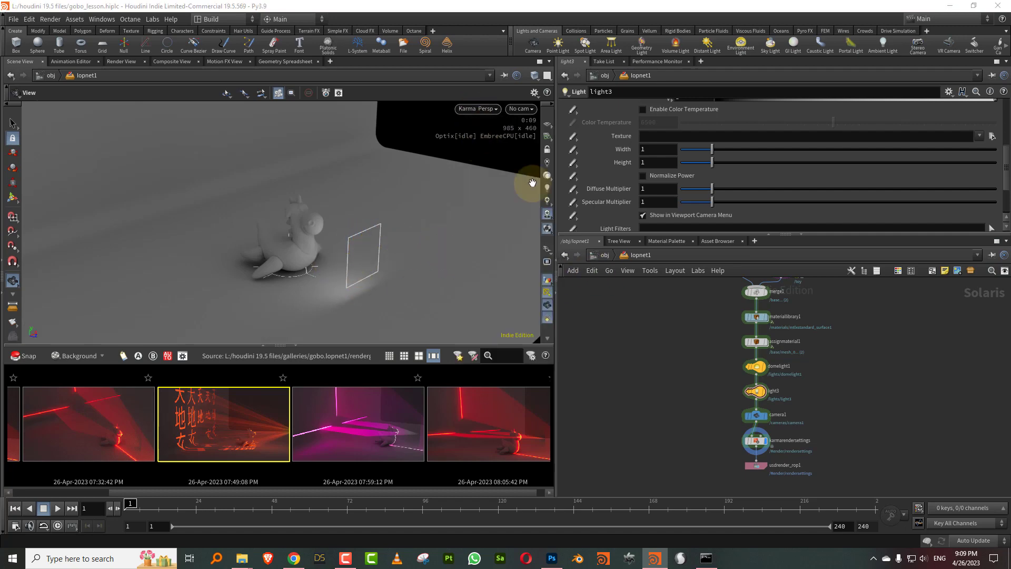
- Insert a Light Filter Library node between the assign material node and the dome light
{"action": "key", "text": "Tab"}
{"action": "type", "text": "light"}
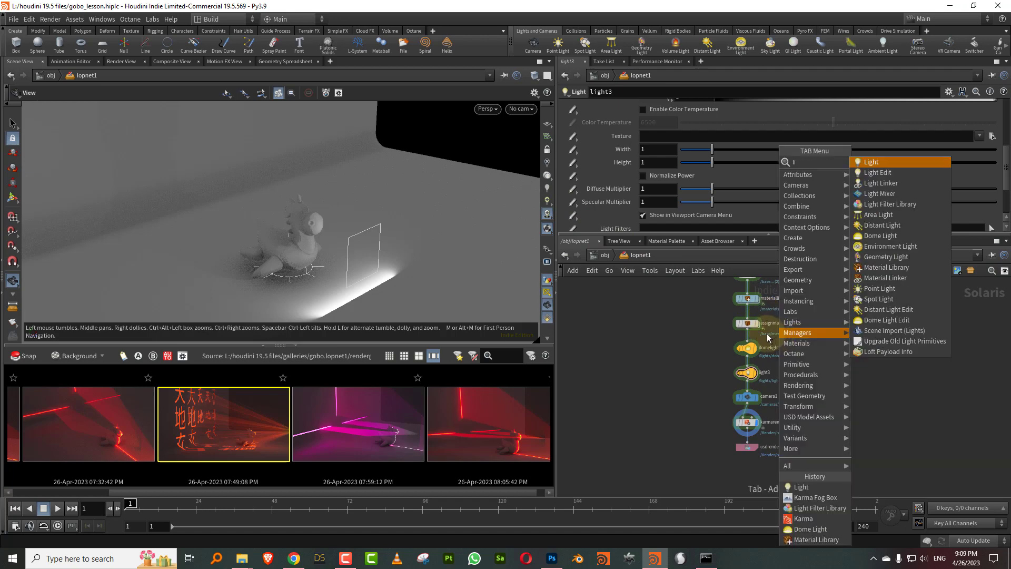
{"action": "left_click", "coordinate": [897, 208]}
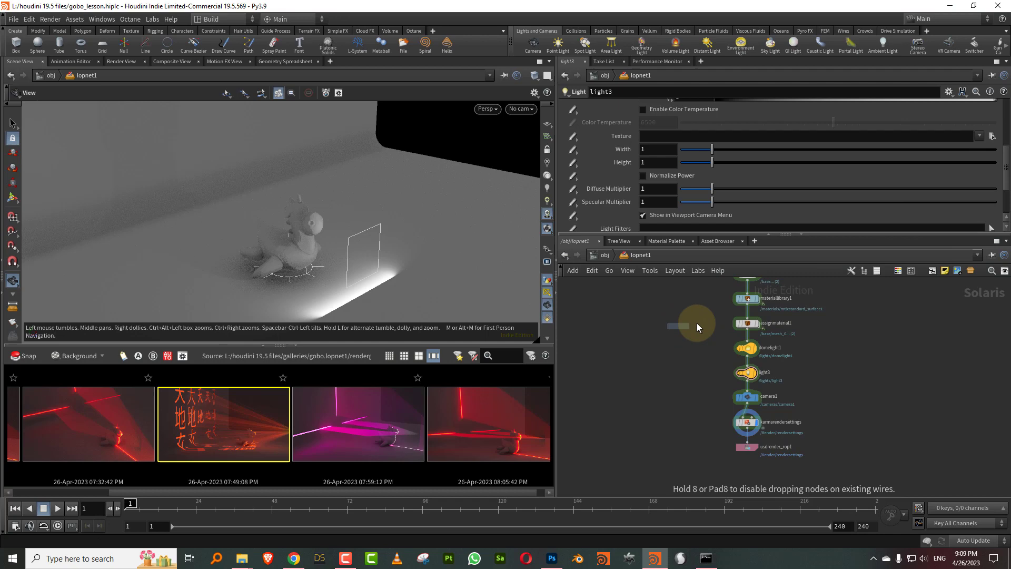
{"action": "left_click_drag", "start_coordinate": [690, 326], "coordinate": [754, 348]}
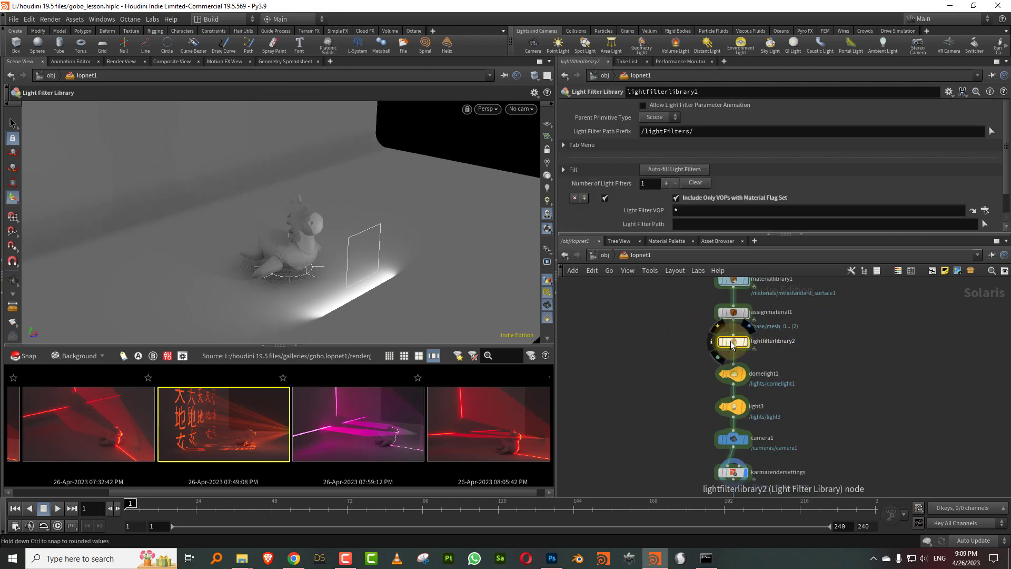
- Add a Karma Light Filter Gobo node inside lightfilterlibrary2 and enlarge the parameter area to show more of its settings
{"action": "double_click", "coordinate": [748, 345]}
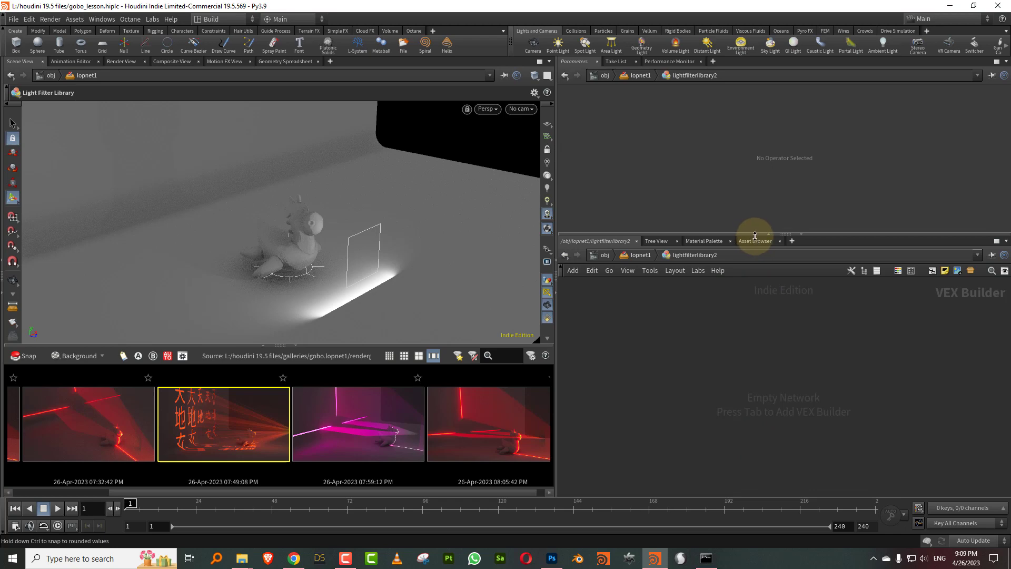
{"action": "left_click_drag", "start_coordinate": [753, 235], "coordinate": [753, 187]}
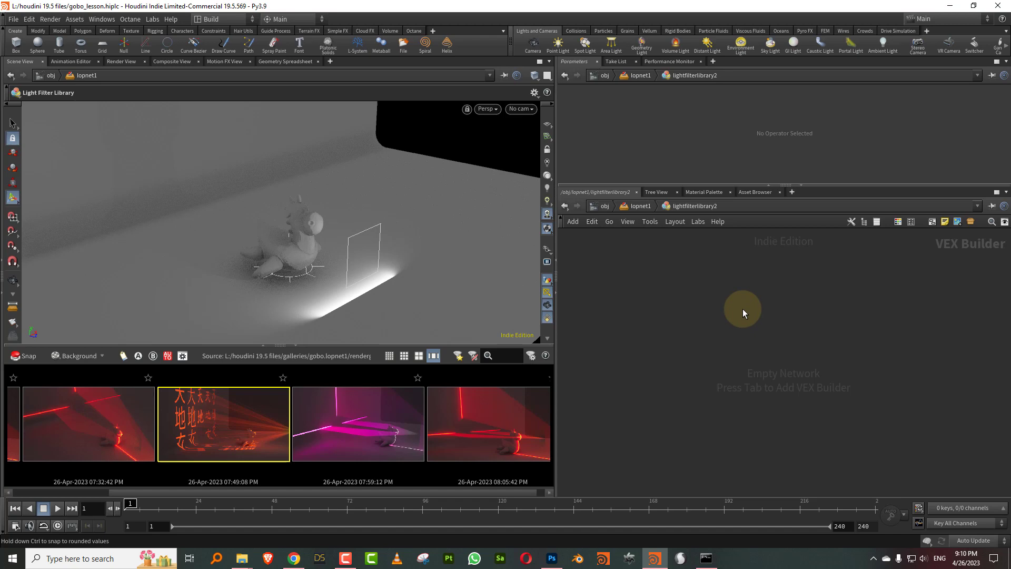
{"action": "key", "text": "Tab"}
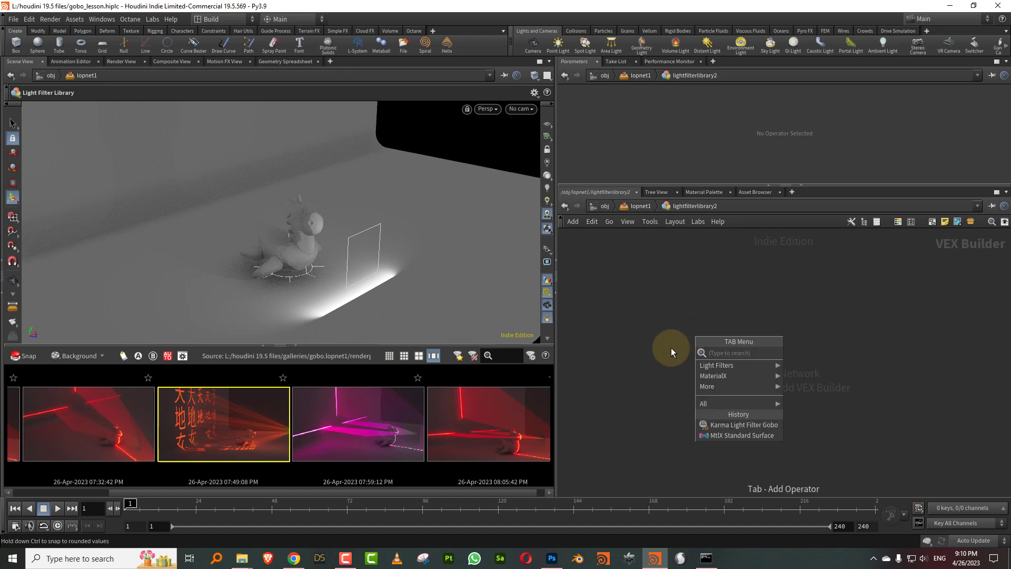
{"action": "mouse_move", "coordinate": [748, 365]}
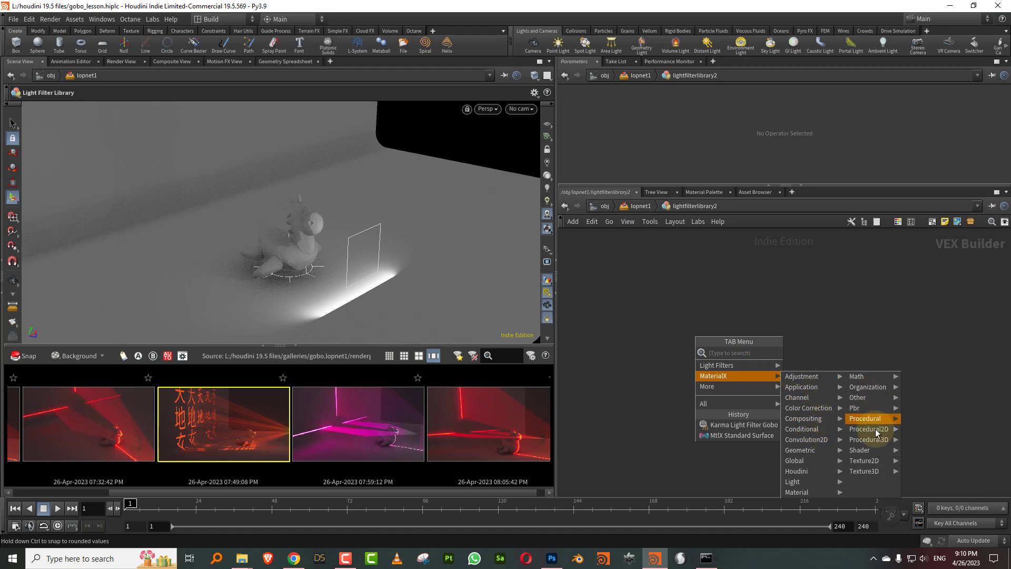
{"action": "mouse_move", "coordinate": [878, 428]}
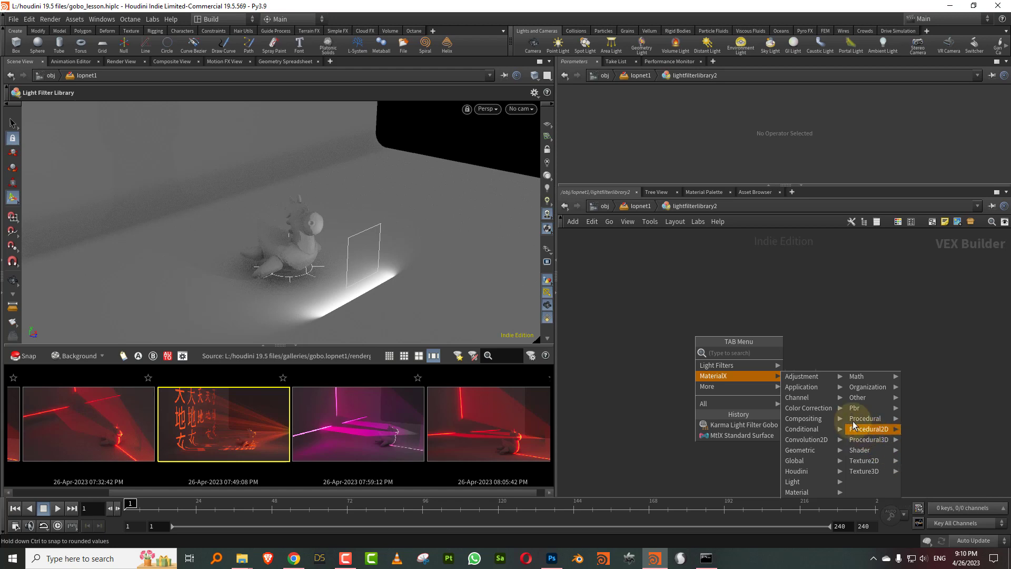
{"action": "mouse_move", "coordinate": [776, 393]}
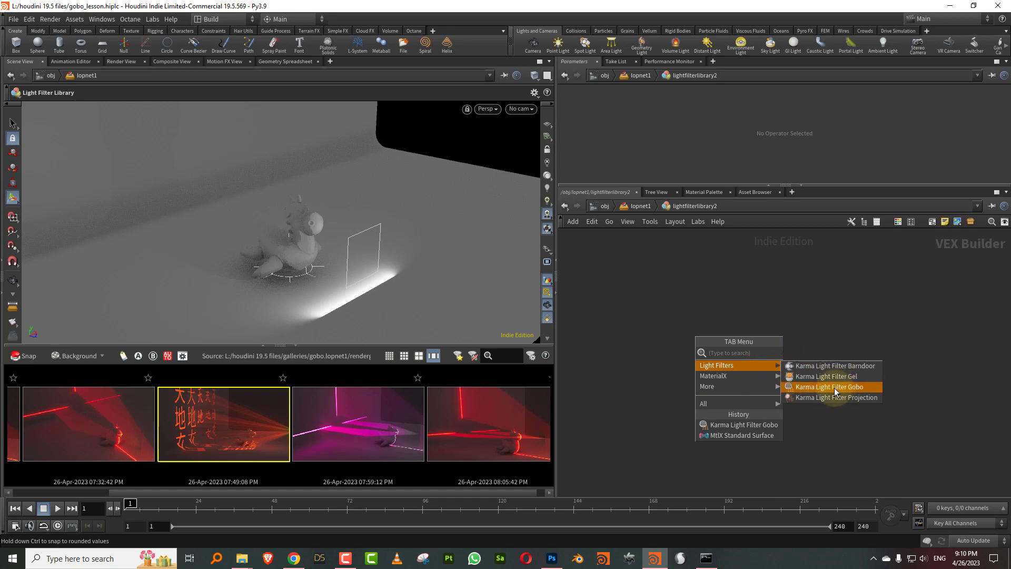
{"action": "left_click", "coordinate": [830, 388]}
{"action": "left_click", "coordinate": [764, 345]}
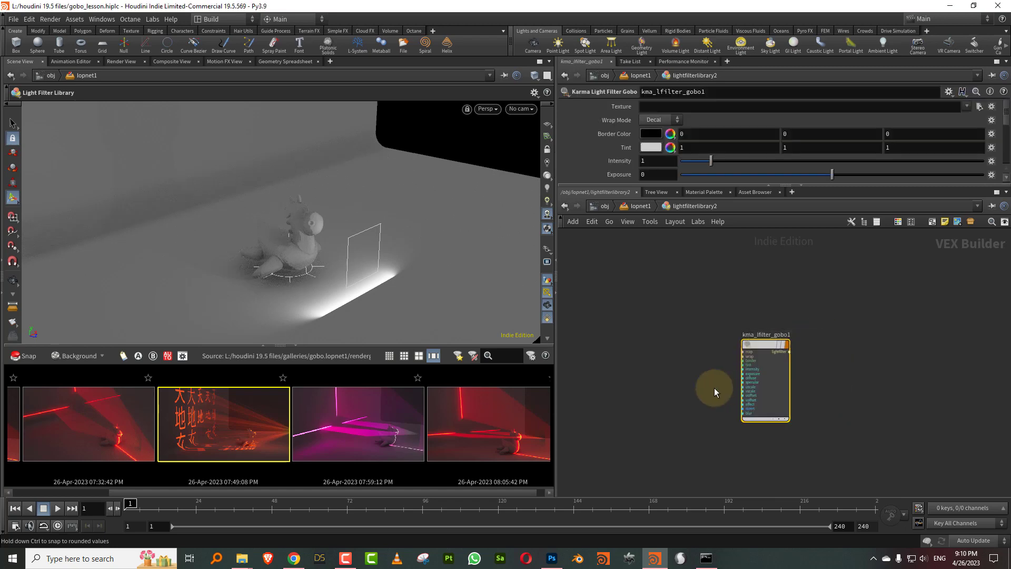
{"action": "left_click", "coordinate": [681, 178]}
{"action": "left_click_drag", "start_coordinate": [680, 186], "coordinate": [699, 216]}
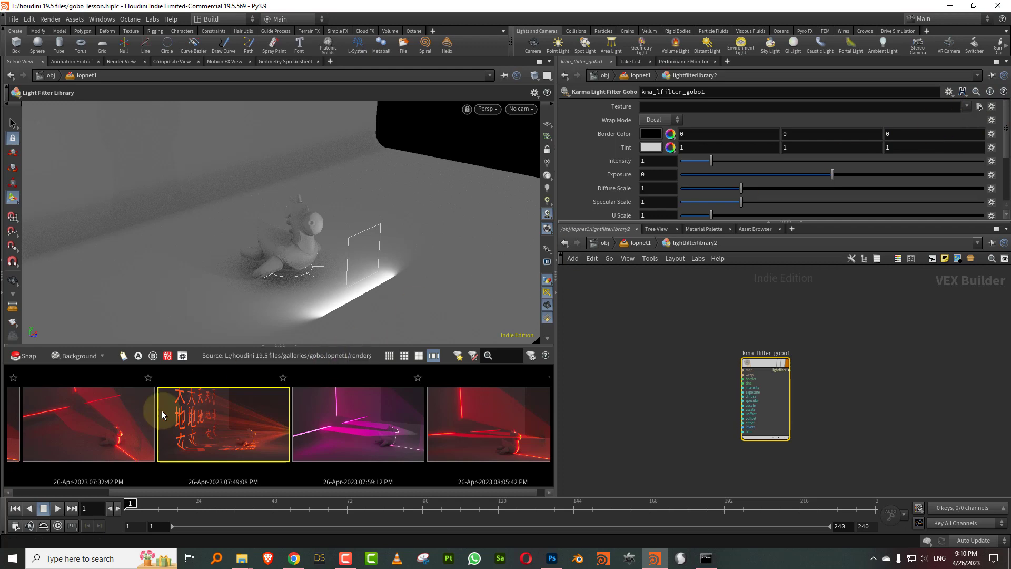
- View the red Chinese-character render snapshot from 07:49:08 PM at full size, then close the render gallery window
{"action": "double_click", "coordinate": [200, 420]}
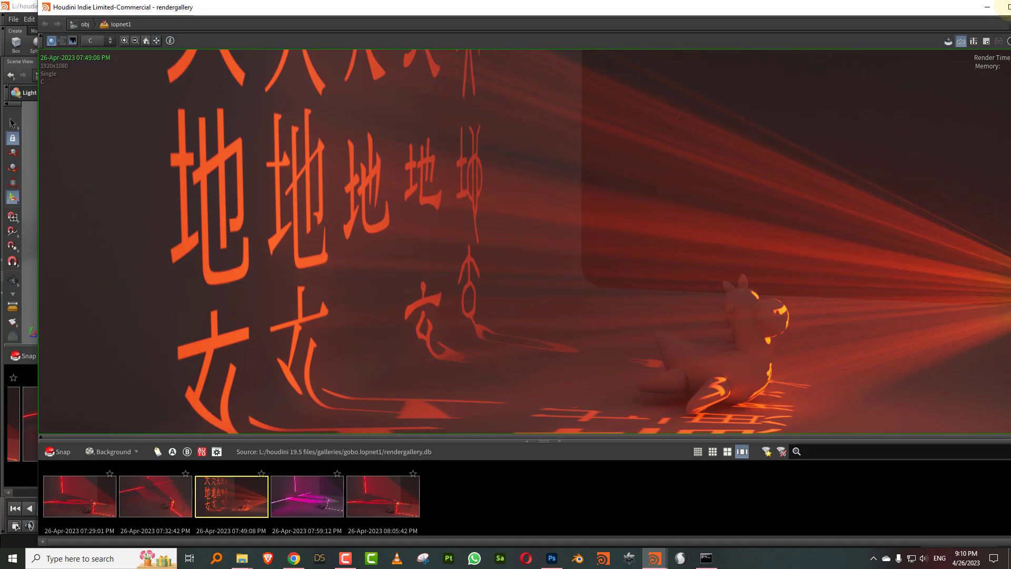
{"action": "left_click_drag", "start_coordinate": [925, 9], "coordinate": [859, 44]}
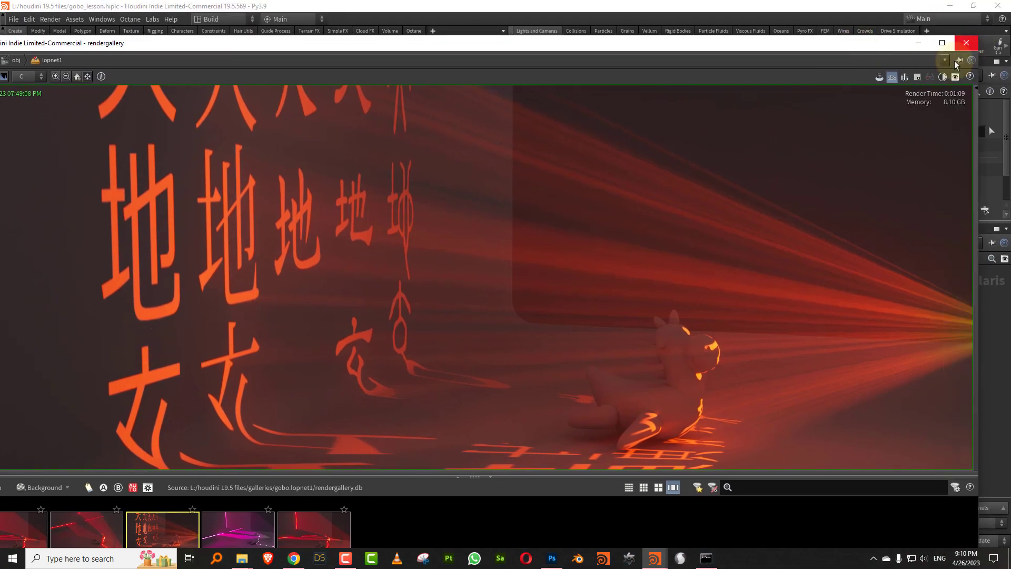
{"action": "left_click", "coordinate": [966, 43]}
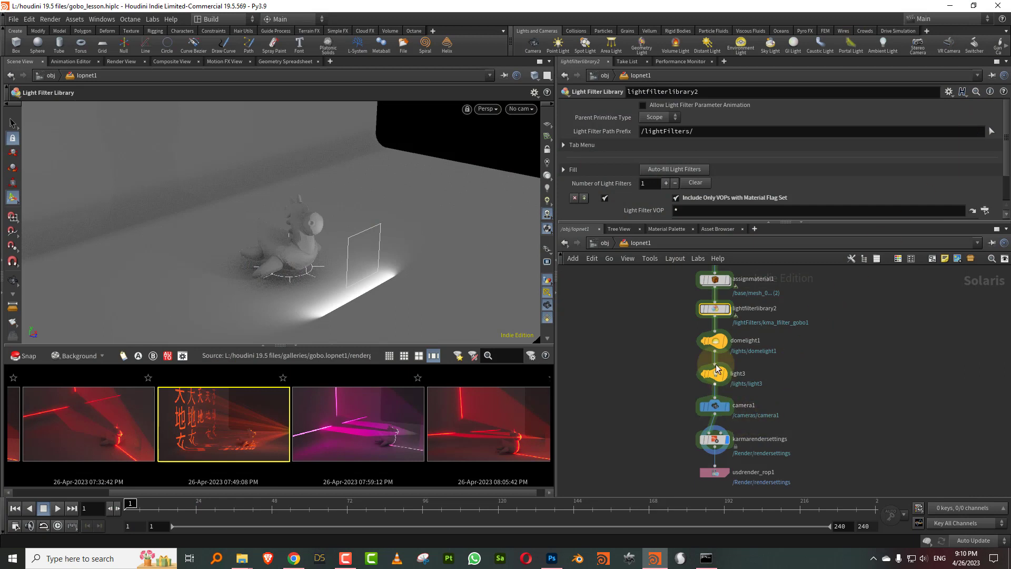
- Set the gobo filter's texture to L:/octane demo/1200px-Chenzihmyon_typefacesy.png
{"action": "double_click", "coordinate": [716, 310]}
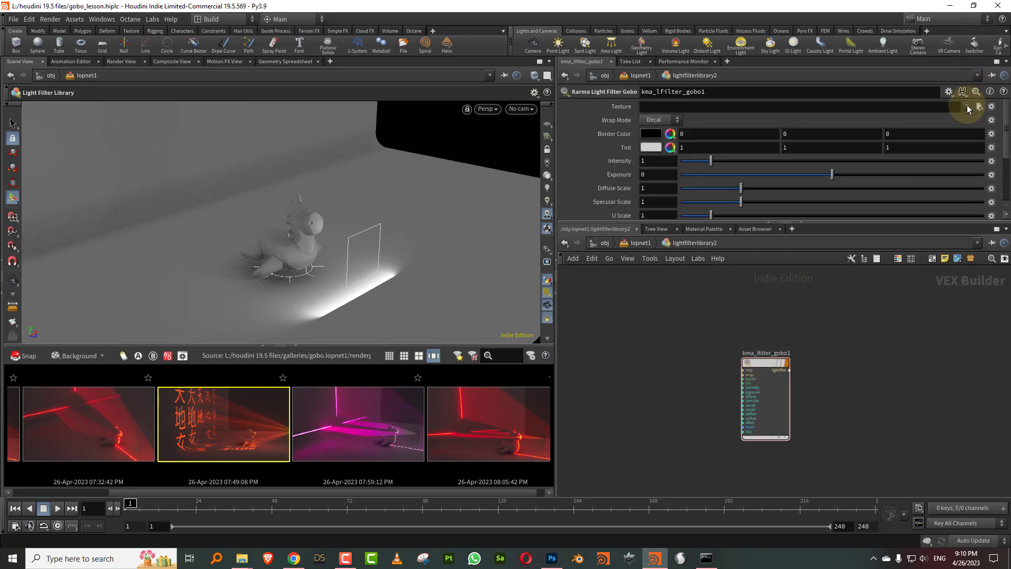
{"action": "left_click", "coordinate": [967, 106]}
{"action": "left_click", "coordinate": [953, 160]}
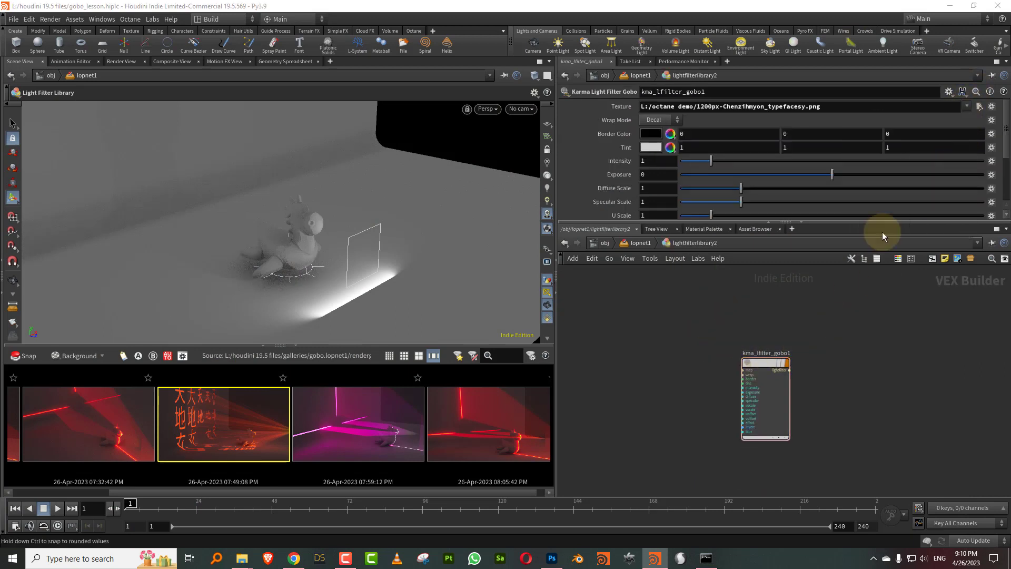
- Return to the lopnet1 network and switch the viewport renderer to Karma
{"action": "left_click_drag", "start_coordinate": [594, 349], "coordinate": [684, 377]}
{"action": "left_click", "coordinate": [637, 243]}
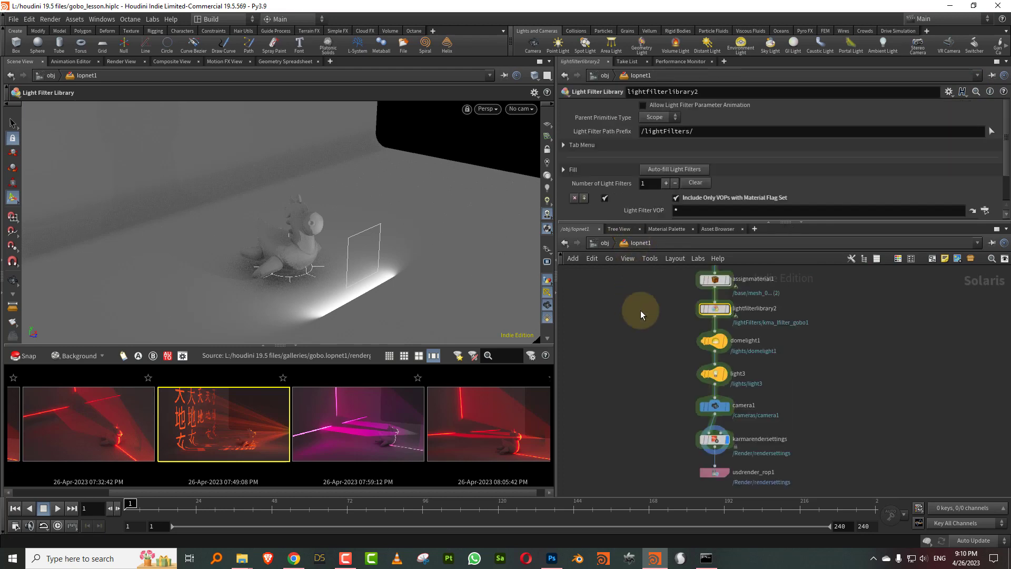
{"action": "left_click", "coordinate": [486, 109]}
{"action": "left_click", "coordinate": [495, 158]}
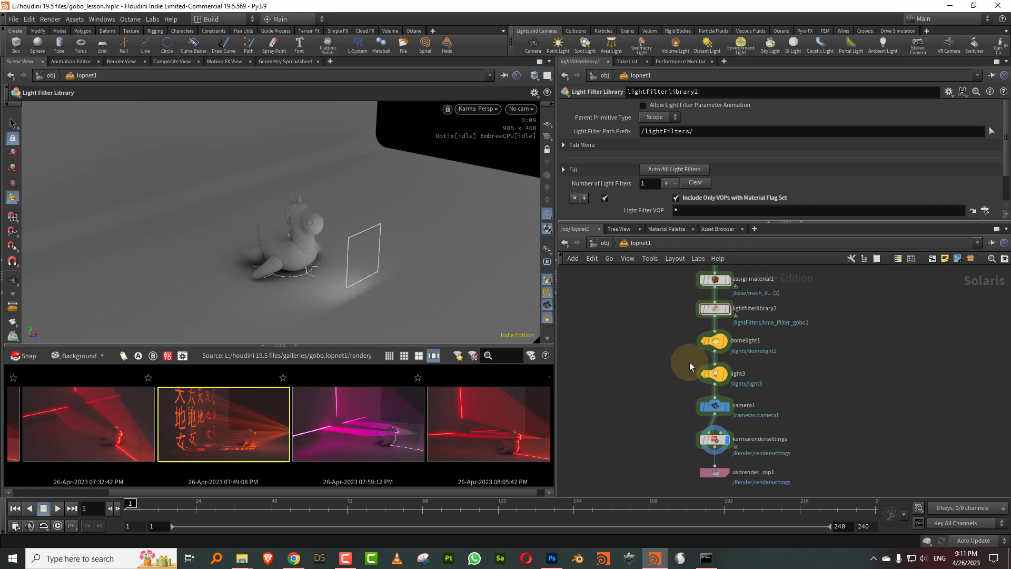
- Assign the primitive /lightFilters/kma_lfilter_gobo1 as the light filter of the rectangle light light3
{"action": "left_click", "coordinate": [715, 373]}
{"action": "left_click_drag", "start_coordinate": [677, 221], "coordinate": [676, 280]}
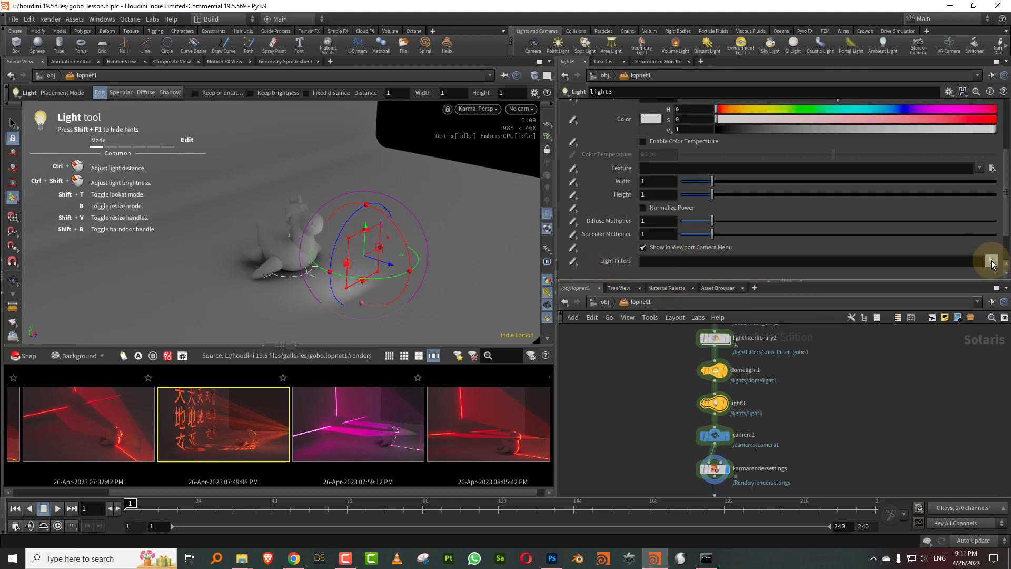
{"action": "left_click", "coordinate": [992, 262]}
{"action": "left_click", "coordinate": [759, 190]}
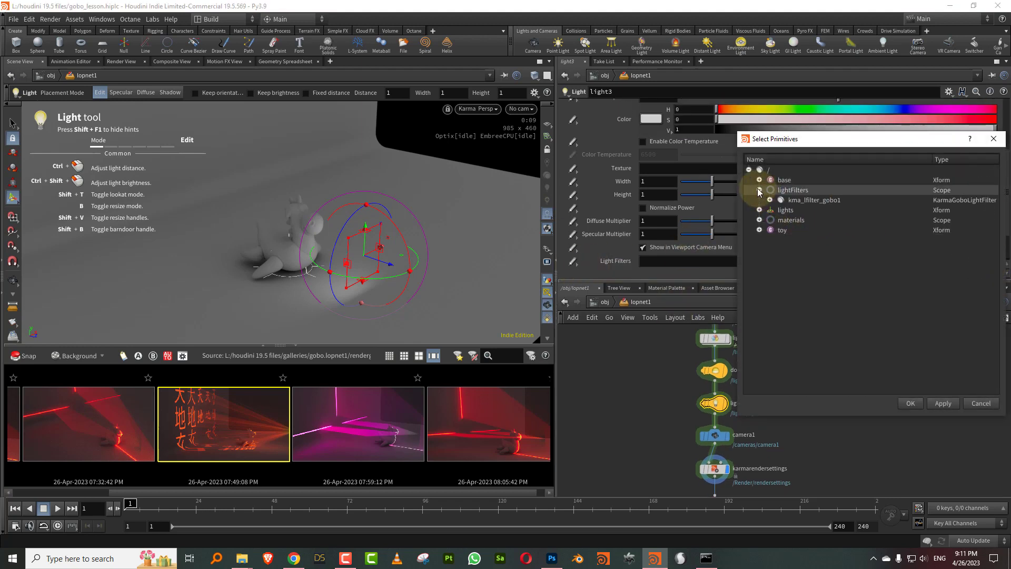
{"action": "left_click", "coordinate": [811, 201]}
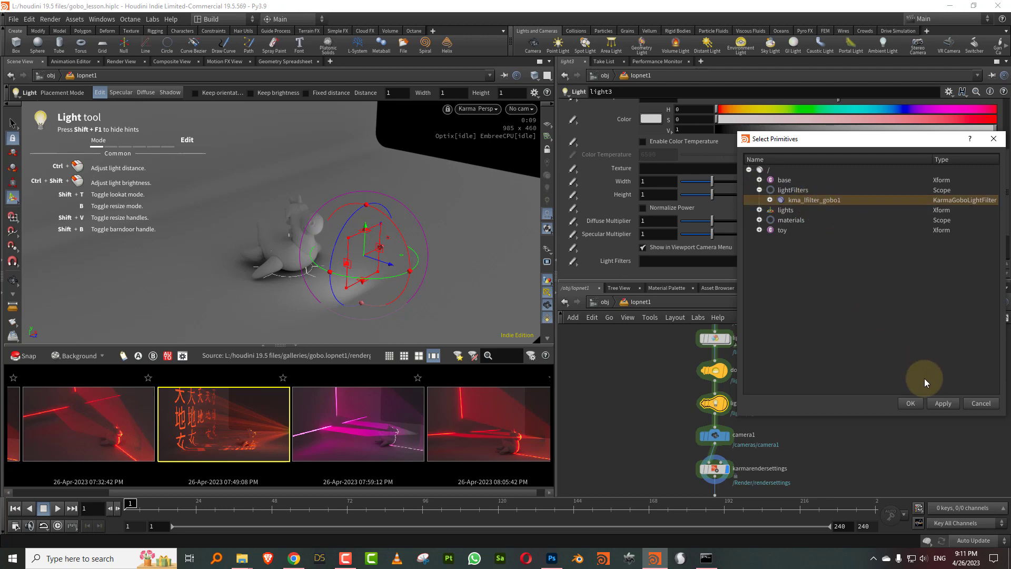
{"action": "left_click", "coordinate": [919, 403]}
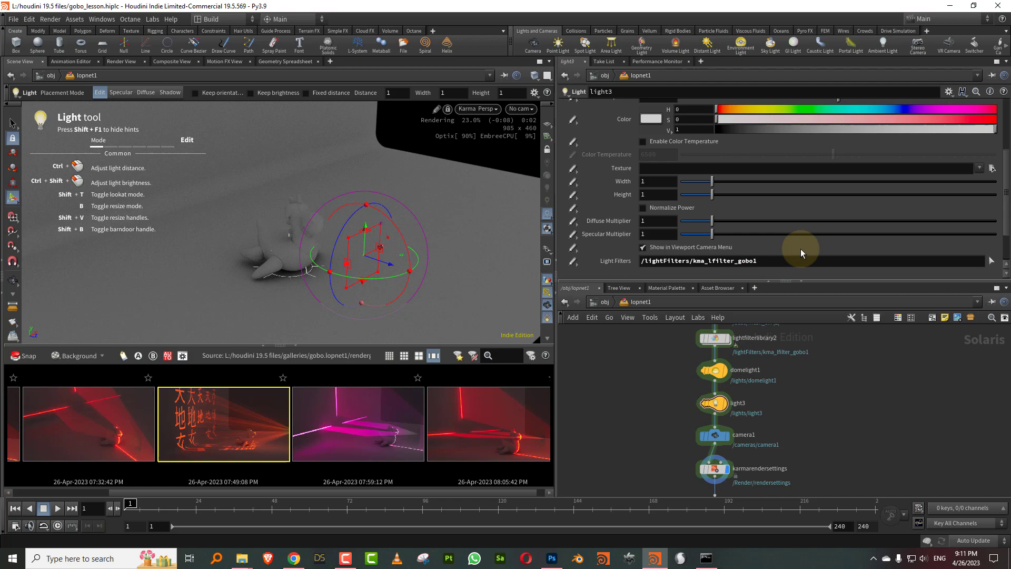
- Raise the gobo filter's exposure to 10 inside lightfilterlibrary2 and view the projection on the wall
{"action": "middle_click_drag", "start_coordinate": [767, 360], "coordinate": [742, 389]}
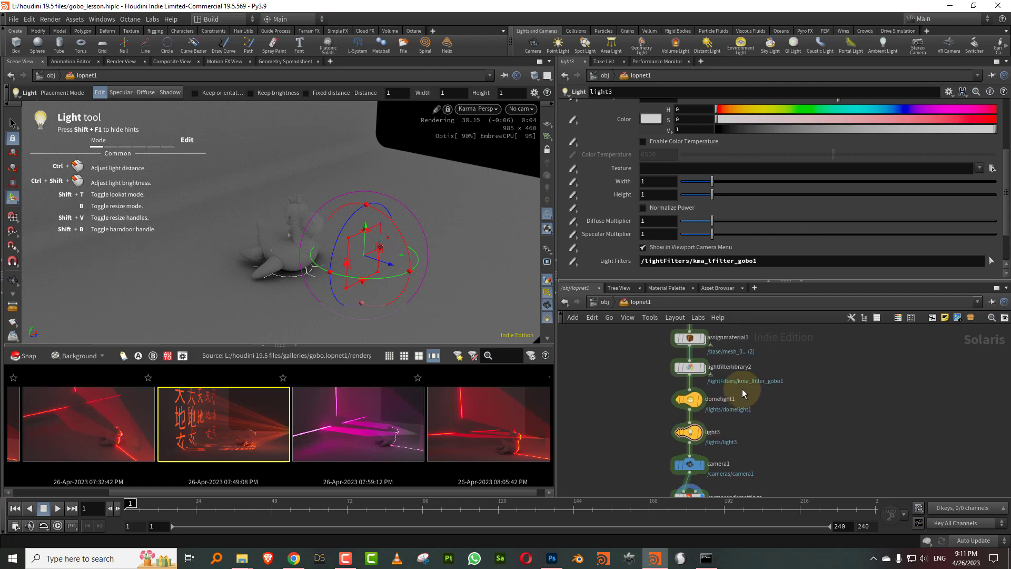
{"action": "double_click", "coordinate": [691, 367]}
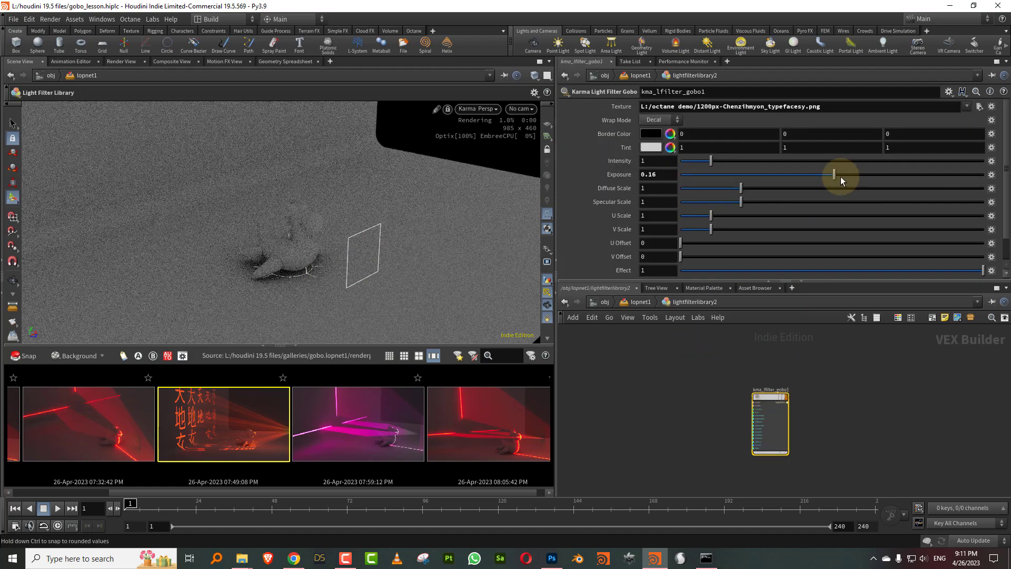
{"action": "left_click_drag", "start_coordinate": [841, 176], "coordinate": [988, 193]}
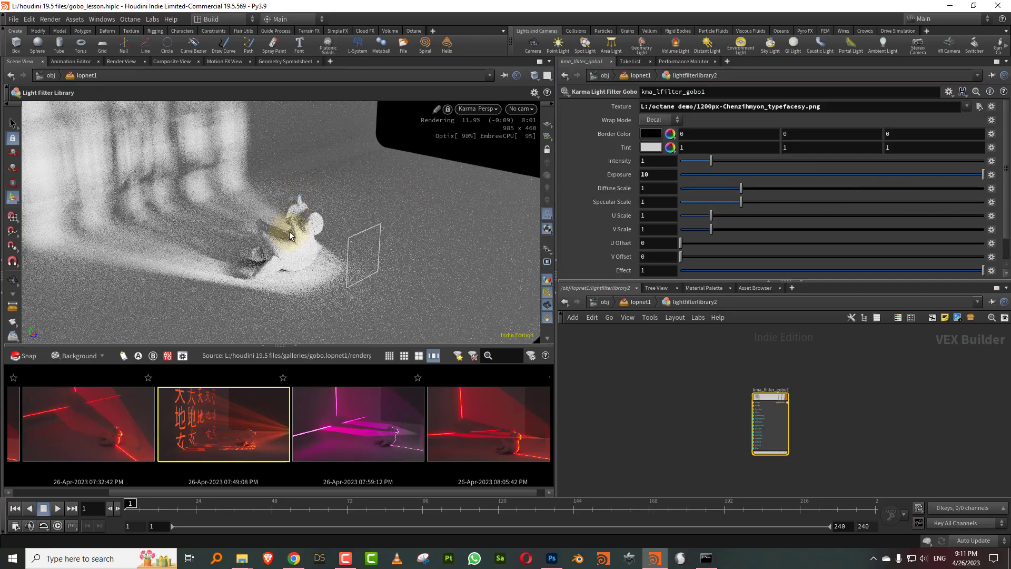
{"action": "left_click_drag", "start_coordinate": [286, 234], "coordinate": [335, 237], "text": "alt"}
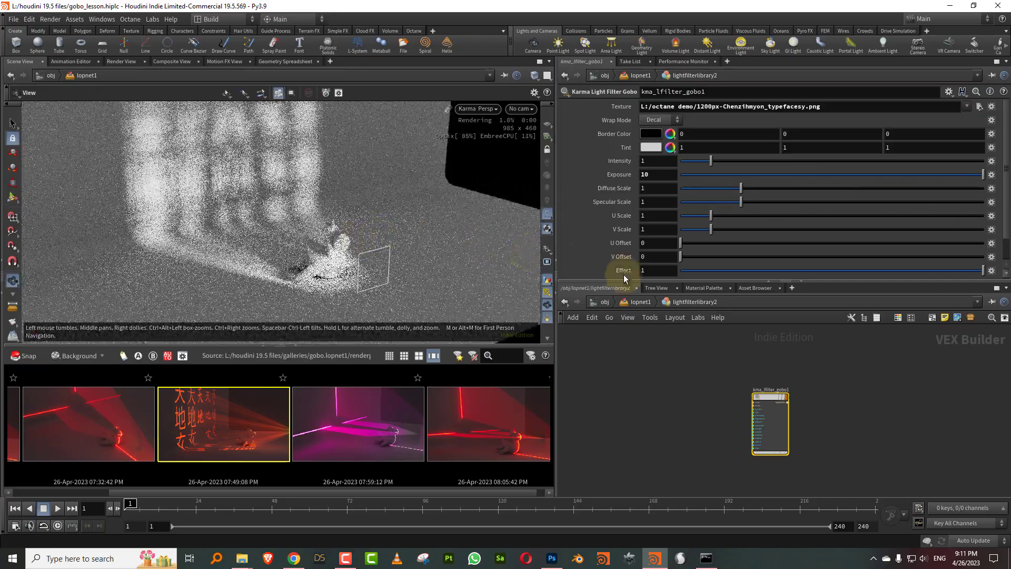
- Return to the lopnet1 network and set the width and height of light3 to 0.1
{"action": "left_click", "coordinate": [641, 302]}
{"action": "left_click_drag", "start_coordinate": [671, 281], "coordinate": [684, 206]}
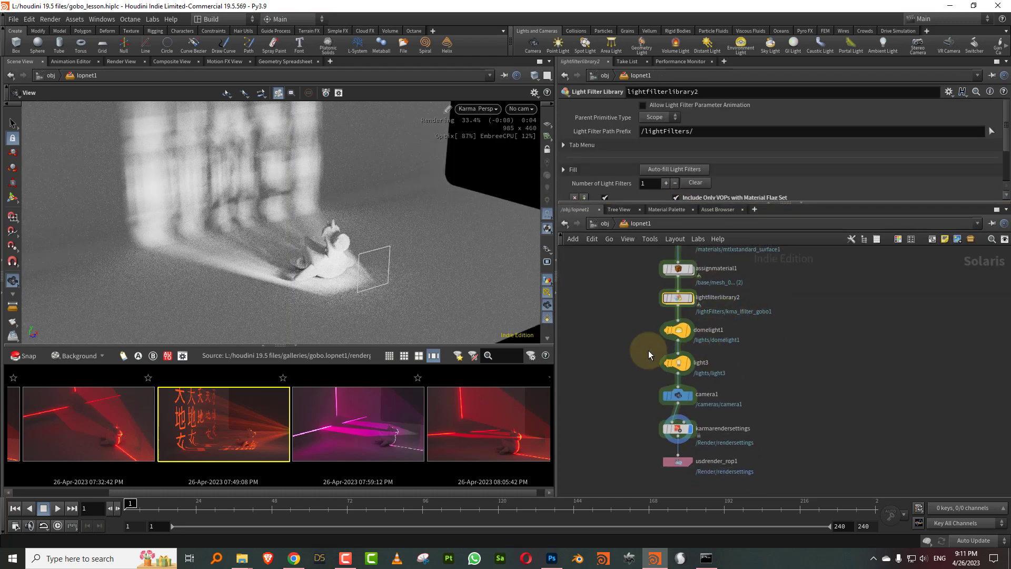
{"action": "left_click", "coordinate": [678, 363]}
{"action": "left_click_drag", "start_coordinate": [668, 202], "coordinate": [684, 273]}
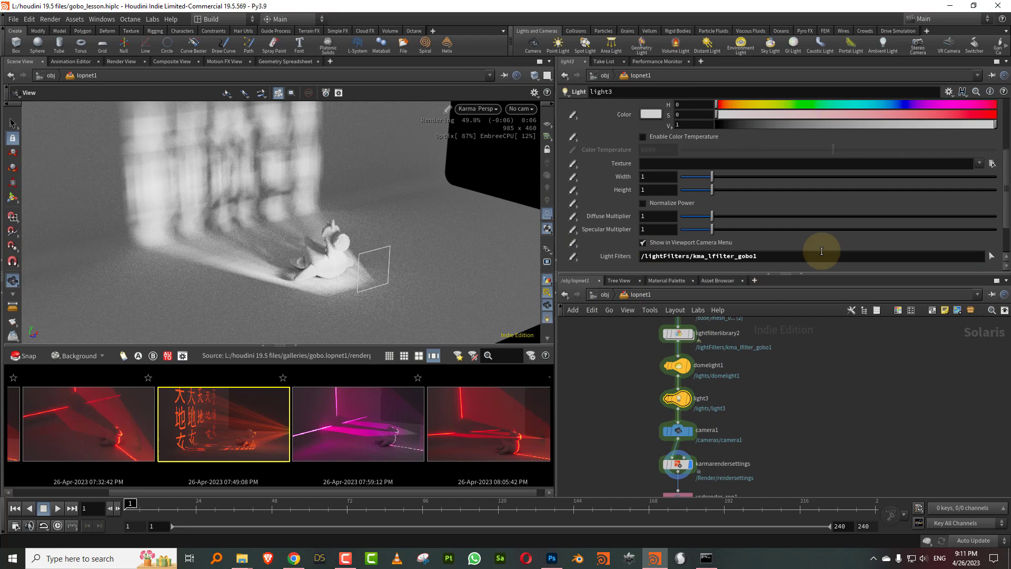
{"action": "left_click", "coordinate": [650, 176]}
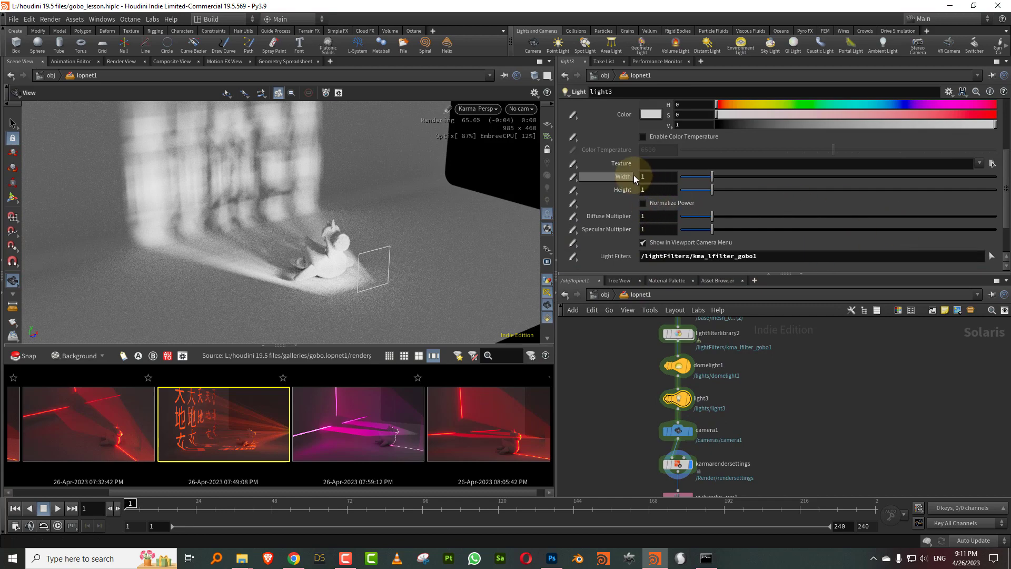
{"action": "type", "text": "0."}
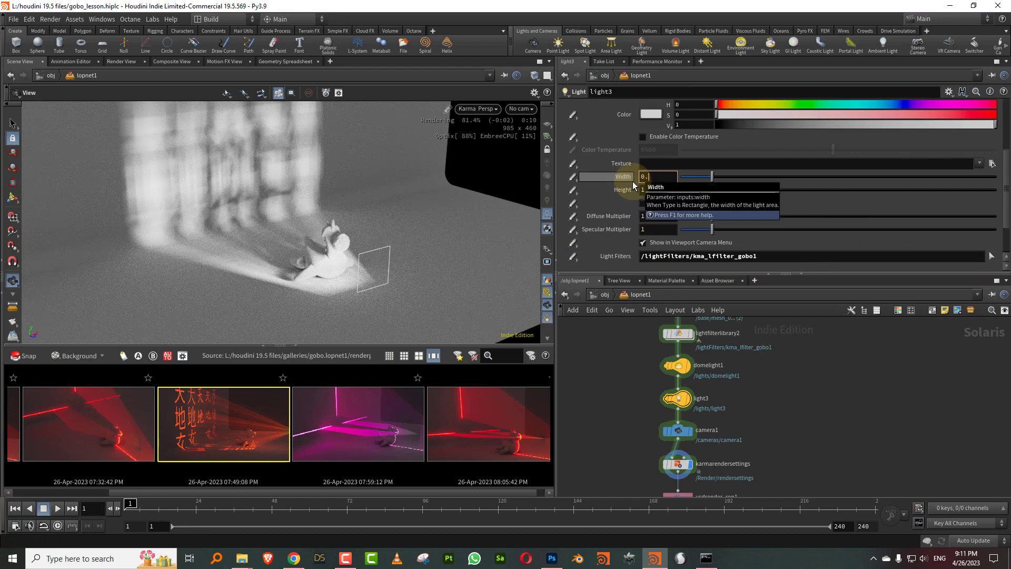
{"action": "type", "text": "1"}
{"action": "key", "text": "Return"}
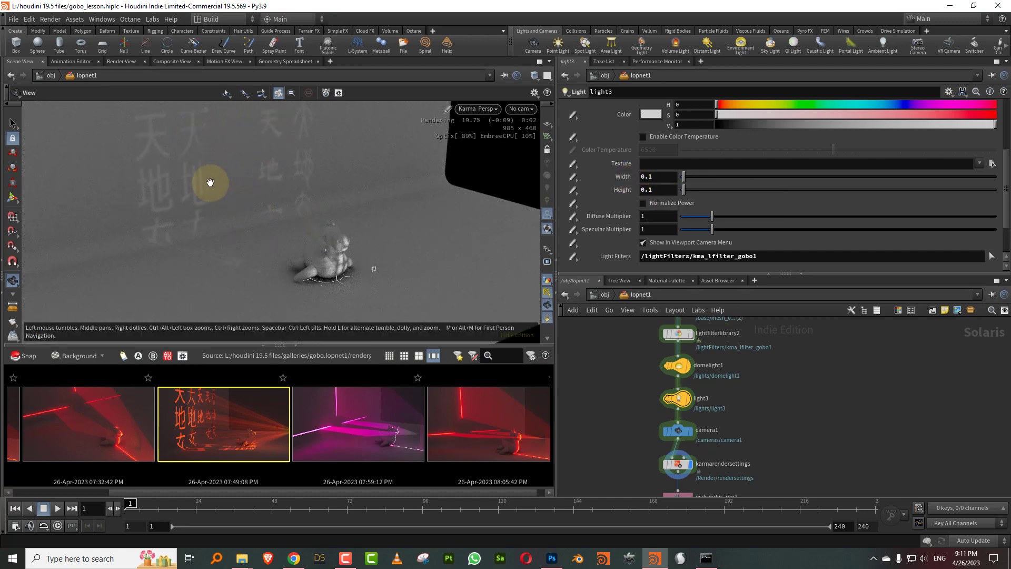
- Reduce the rectangle light's width and height further to 0.02 to sharpen the projected characters
{"action": "left_click", "coordinate": [658, 177]}
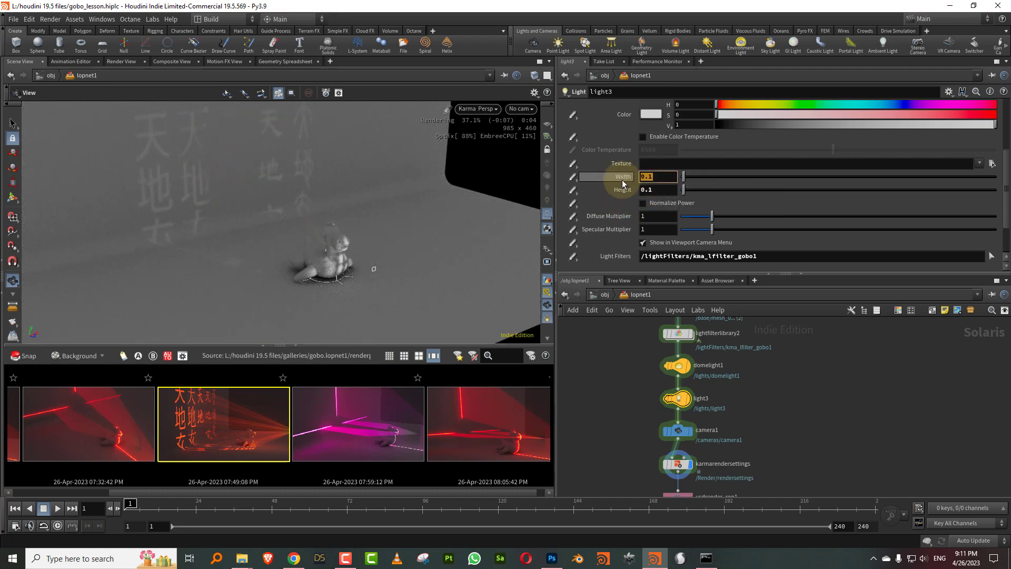
{"action": "type", "text": "0.02"}
{"action": "key", "text": "Return"}
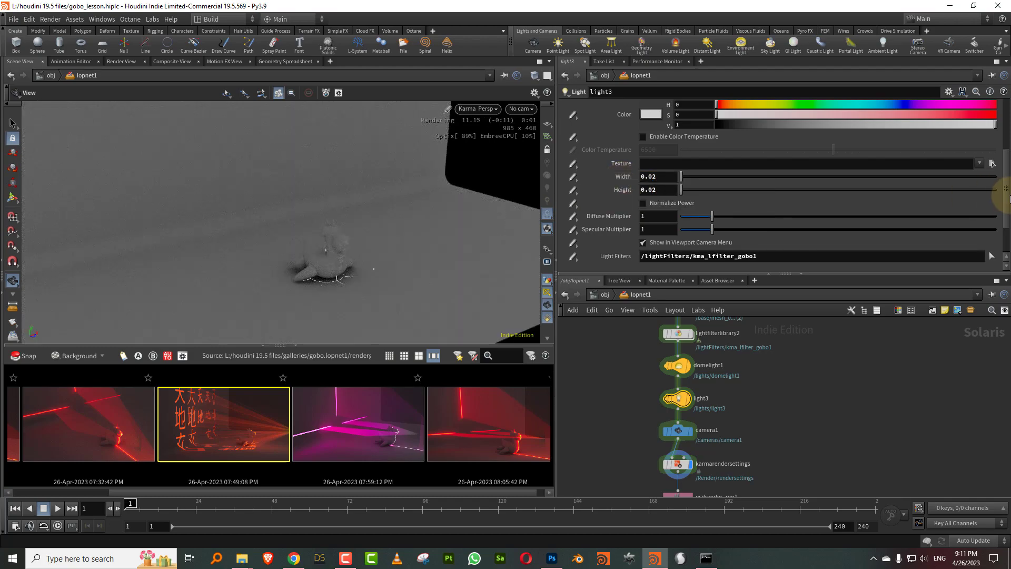
- Set the rectangle light's exposure to 9 and enable its color temperature at 1014.58
{"action": "scroll", "coordinate": [1007, 191], "scroll_direction": "up", "scroll_amount": 3}
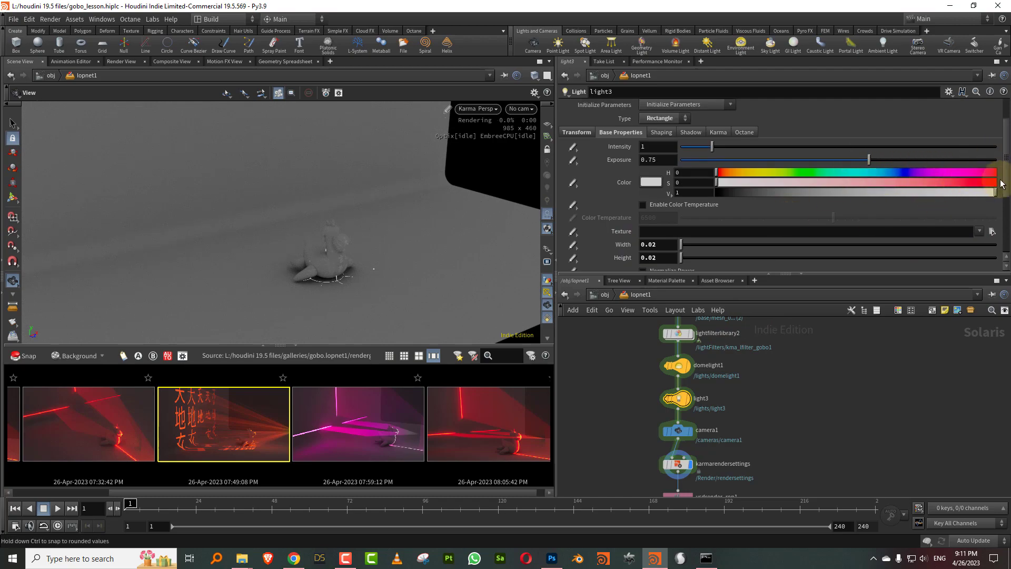
{"action": "left_click", "coordinate": [995, 160]}
{"action": "left_click_drag", "start_coordinate": [1010, 180], "coordinate": [972, 174]}
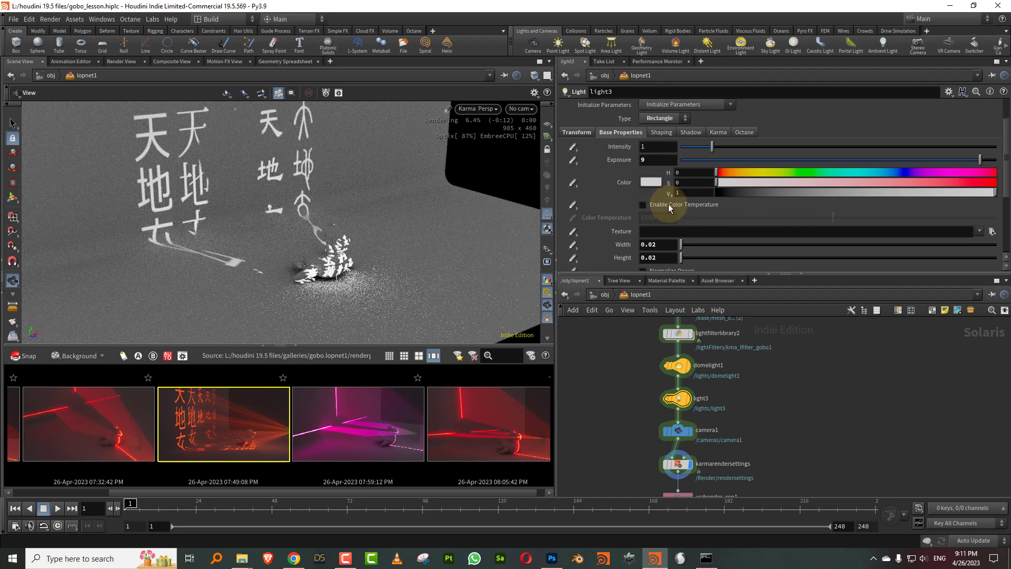
{"action": "left_click_drag", "start_coordinate": [772, 220], "coordinate": [723, 219]}
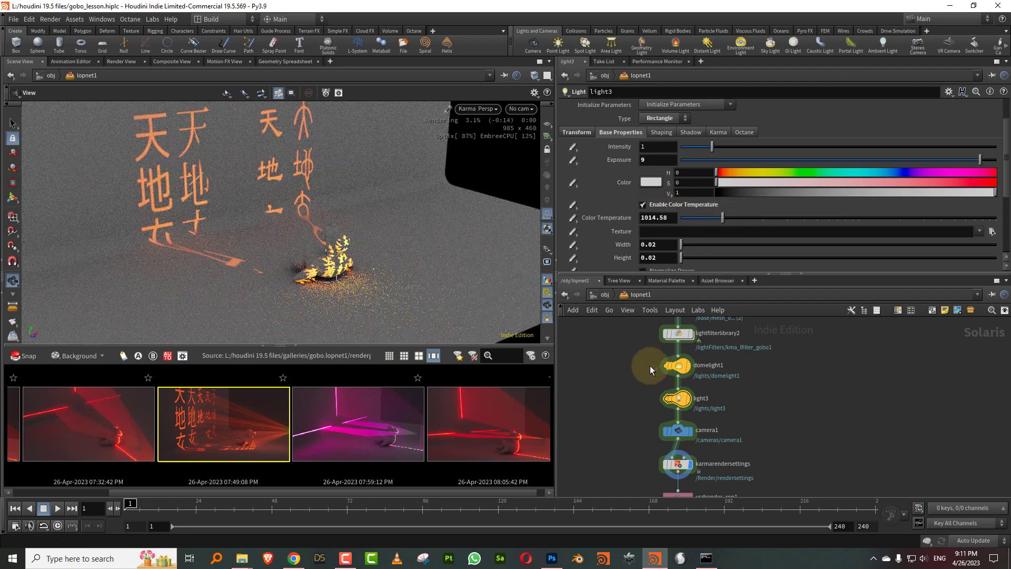
- Lower the intensity of domelight1 to 0.12
{"action": "left_click", "coordinate": [677, 366]}
{"action": "left_click_drag", "start_coordinate": [684, 176], "coordinate": [685, 176]}
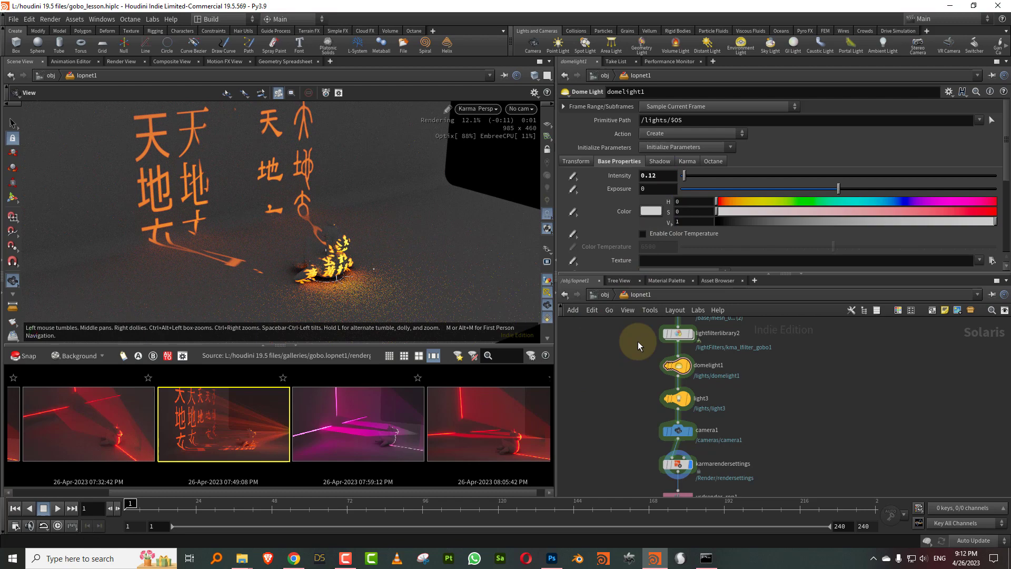
- Reposition light3 in the viewport and rotate it about its vertical axis to shift the characters projected across the toy and wall
{"action": "middle_click_drag", "start_coordinate": [711, 412], "coordinate": [726, 338]}
{"action": "left_click_drag", "start_coordinate": [651, 383], "coordinate": [737, 403]}
{"action": "middle_click_drag", "start_coordinate": [633, 370], "coordinate": [612, 414]}
{"action": "left_click_drag", "start_coordinate": [632, 384], "coordinate": [716, 368]}
{"action": "key", "text": "Return"}
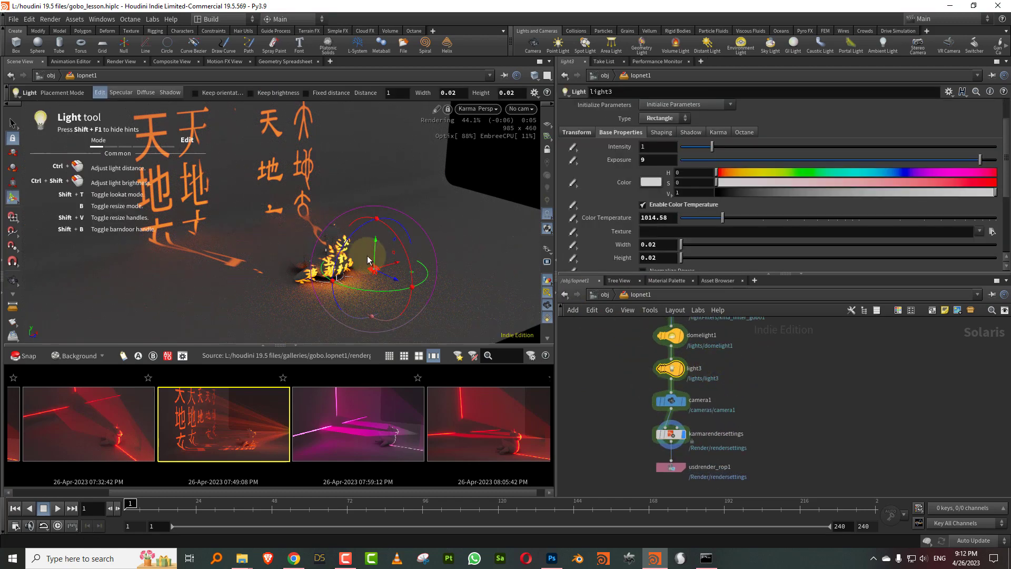
{"action": "left_click_drag", "start_coordinate": [376, 257], "coordinate": [410, 242]}
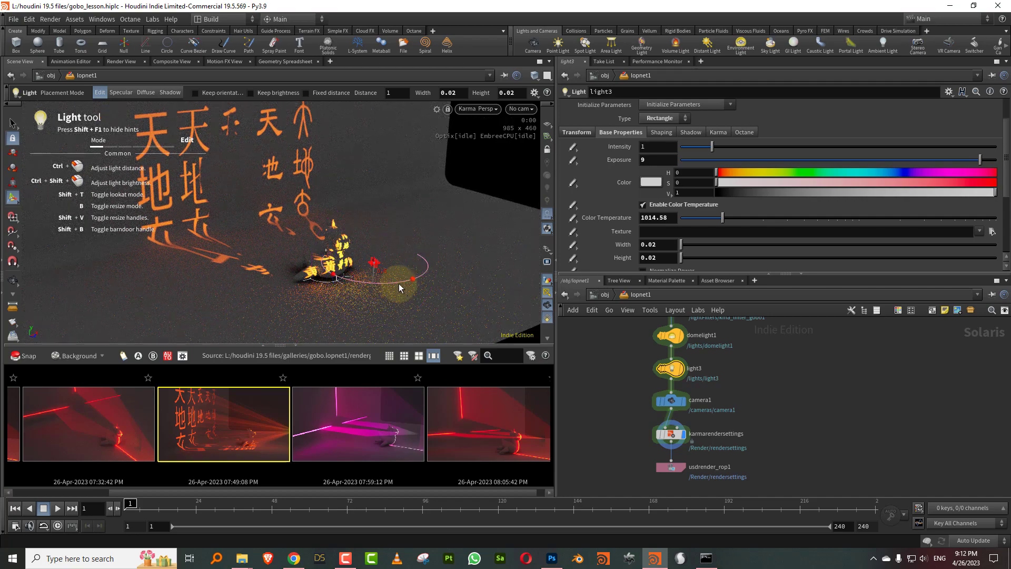
{"action": "left_click_drag", "start_coordinate": [400, 283], "coordinate": [372, 282]}
{"action": "left_click_drag", "start_coordinate": [345, 234], "coordinate": [336, 239], "text": "alt"}
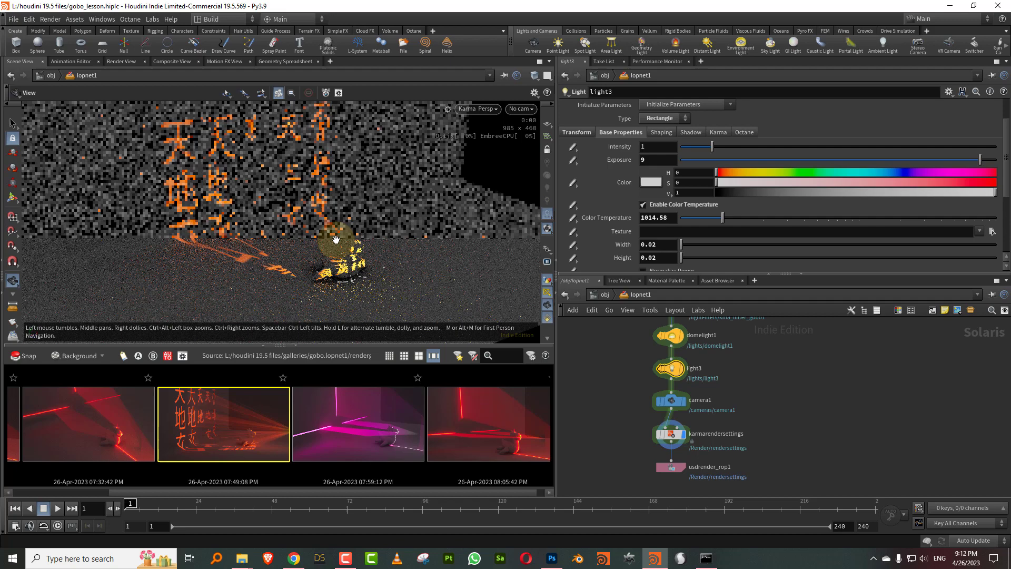
- Examine the 07:59:12 PM magenta laser render from the render gallery at full size, and close its window
{"action": "left_click_drag", "start_coordinate": [633, 273], "coordinate": [630, 221]}
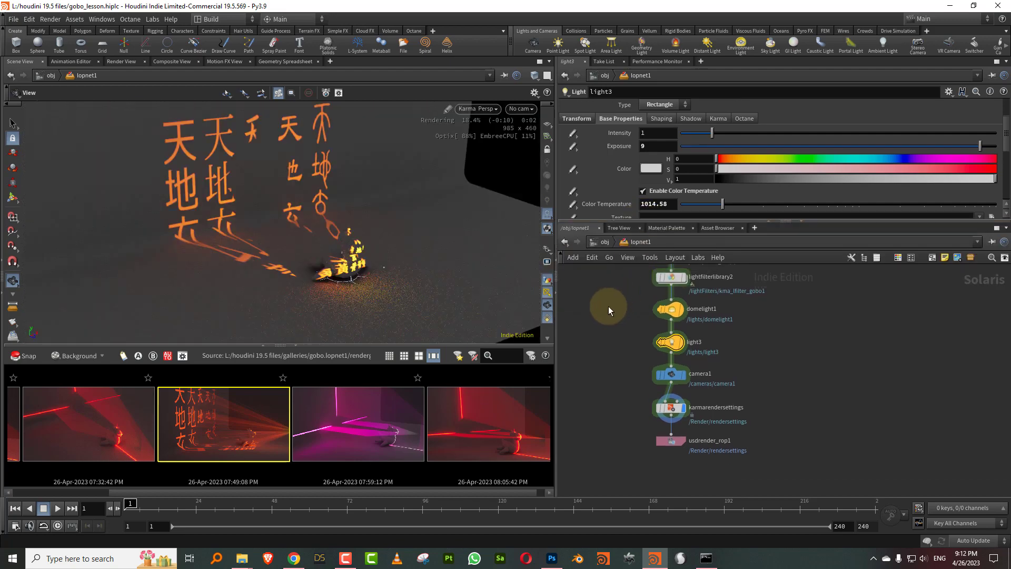
{"action": "double_click", "coordinate": [352, 422]}
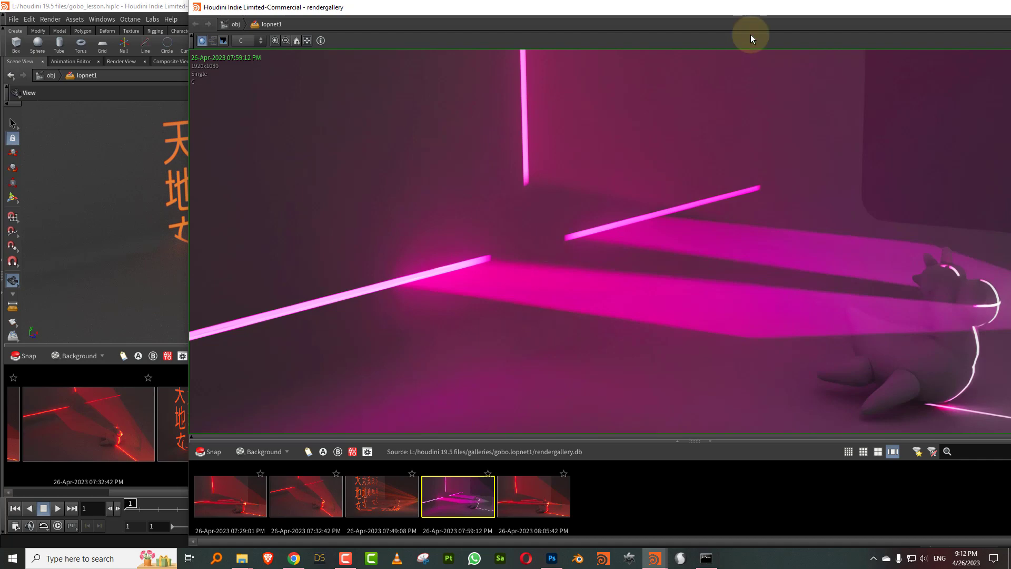
{"action": "left_click_drag", "start_coordinate": [759, 10], "coordinate": [613, 44]}
{"action": "left_click_drag", "start_coordinate": [959, 44], "coordinate": [893, 44]}
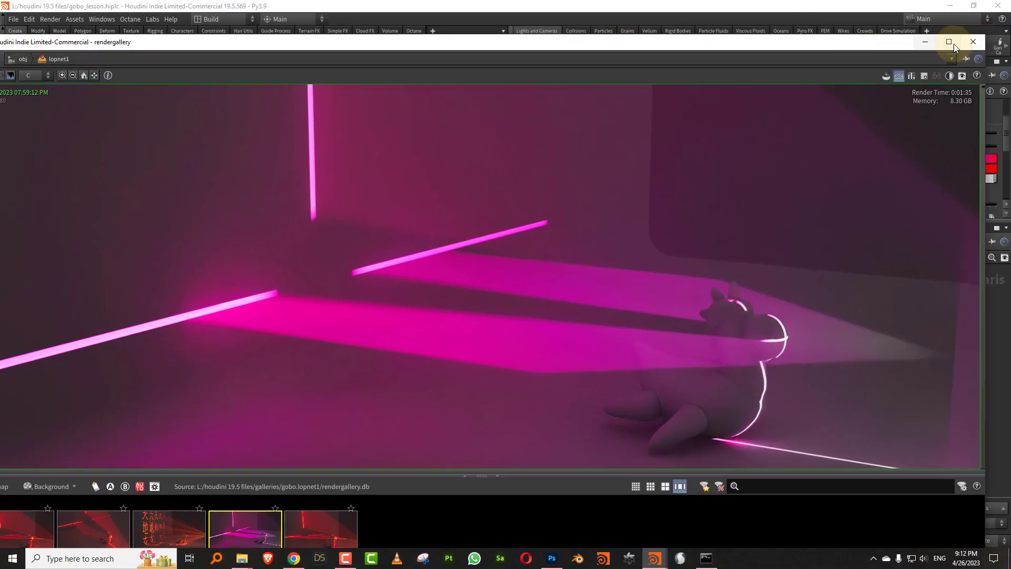
{"action": "left_click", "coordinate": [972, 42]}
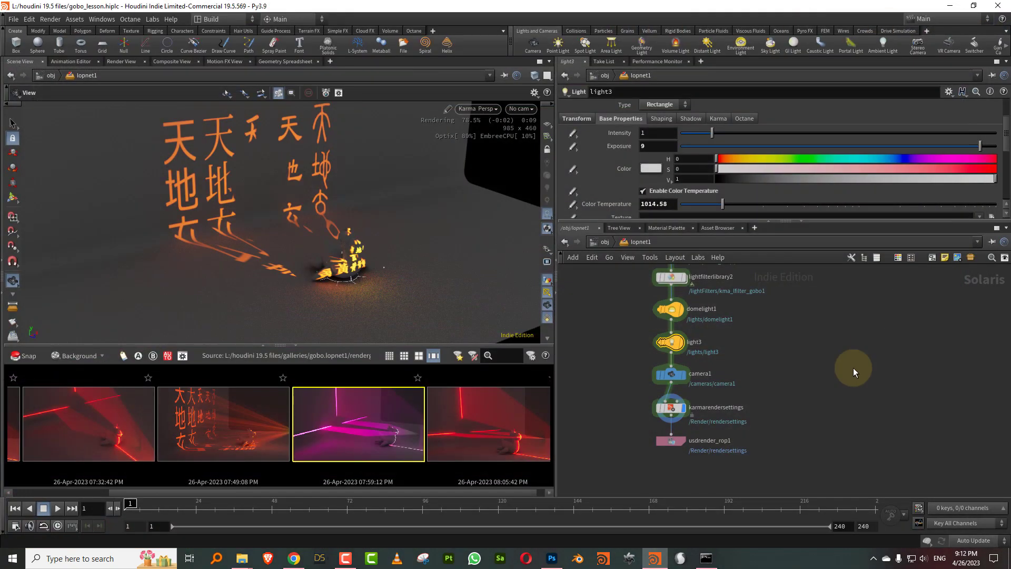
- Switch the viewport to Houdini GL, duplicate the gobo filter inside lightfilterlibrary2, and name the two filters text and laser
{"action": "left_click", "coordinate": [483, 111]}
{"action": "left_click", "coordinate": [483, 147]}
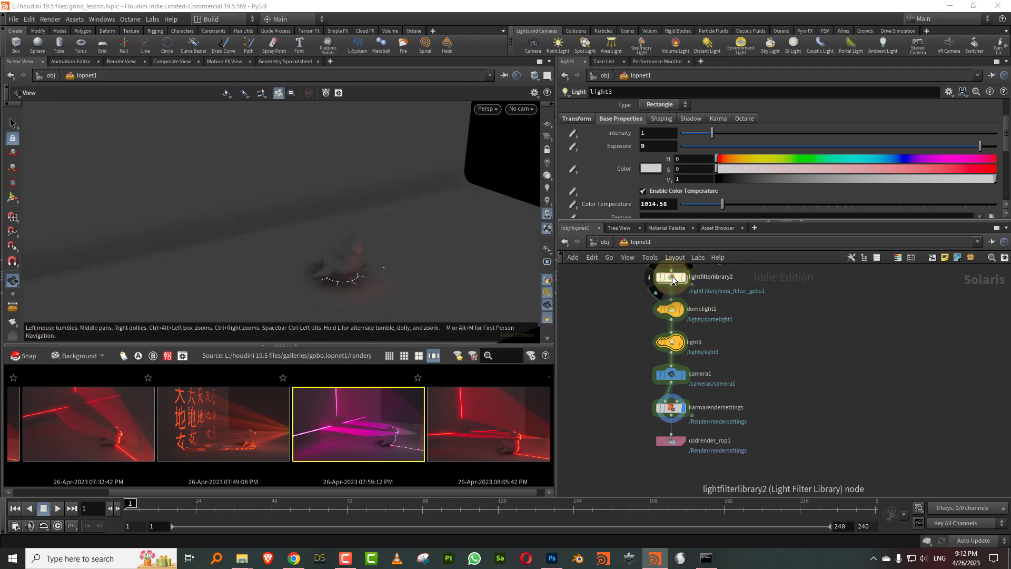
{"action": "double_click", "coordinate": [671, 276]}
{"action": "left_click", "coordinate": [738, 331]}
{"action": "key", "text": "ctrl+c"}
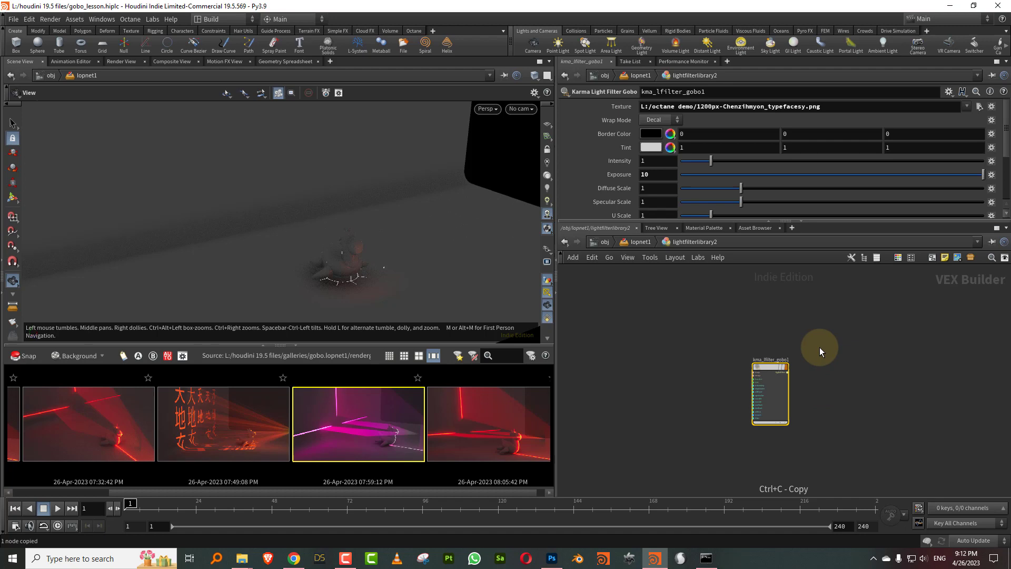
{"action": "key", "text": "ctrl+v"}
{"action": "left_click_drag", "start_coordinate": [767, 367], "coordinate": [700, 336]}
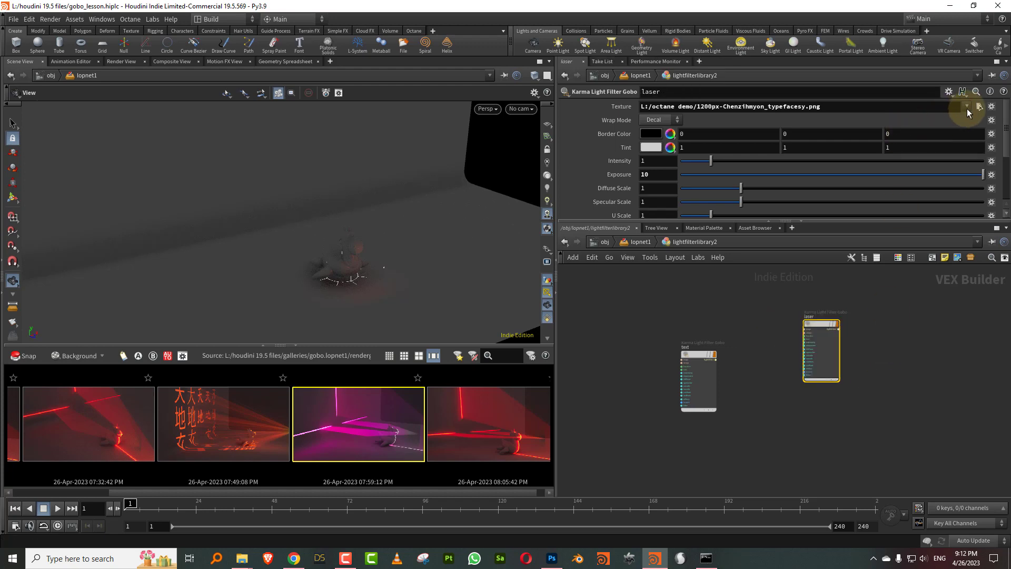
- Set the laser filter's texture to L:/octane demo/laser.jpg, and return to lopnet1 with the viewport rendering in Karma
{"action": "left_click", "coordinate": [967, 109]}
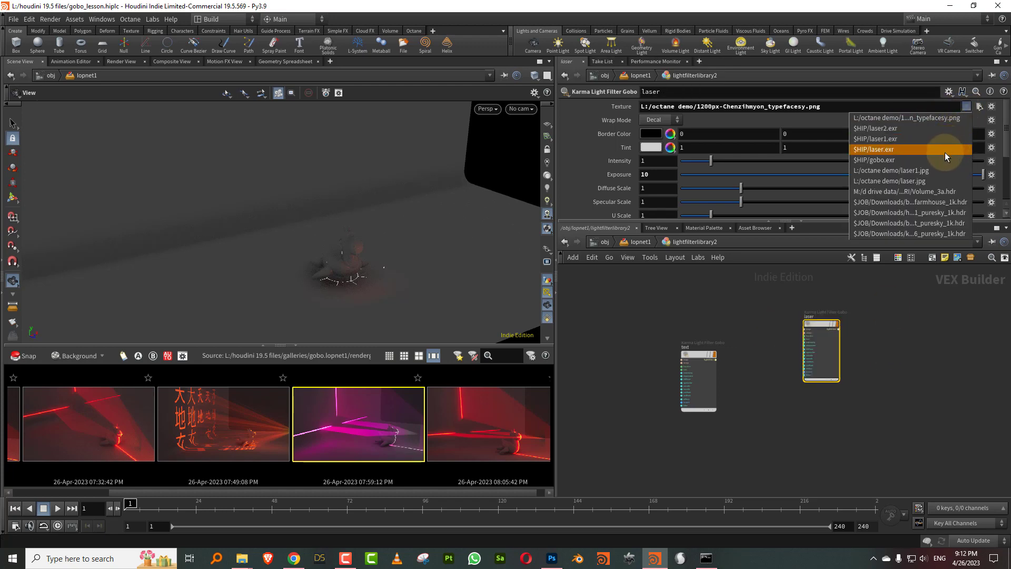
{"action": "left_click", "coordinate": [931, 180]}
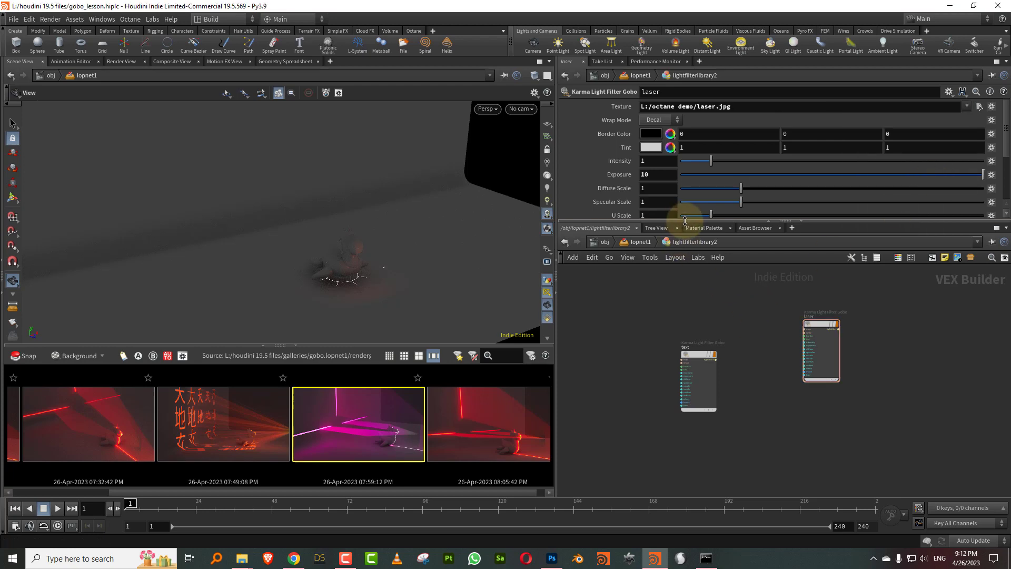
{"action": "left_click_drag", "start_coordinate": [685, 220], "coordinate": [685, 261]}
{"action": "key", "text": "u"}
{"action": "left_click", "coordinate": [486, 108]}
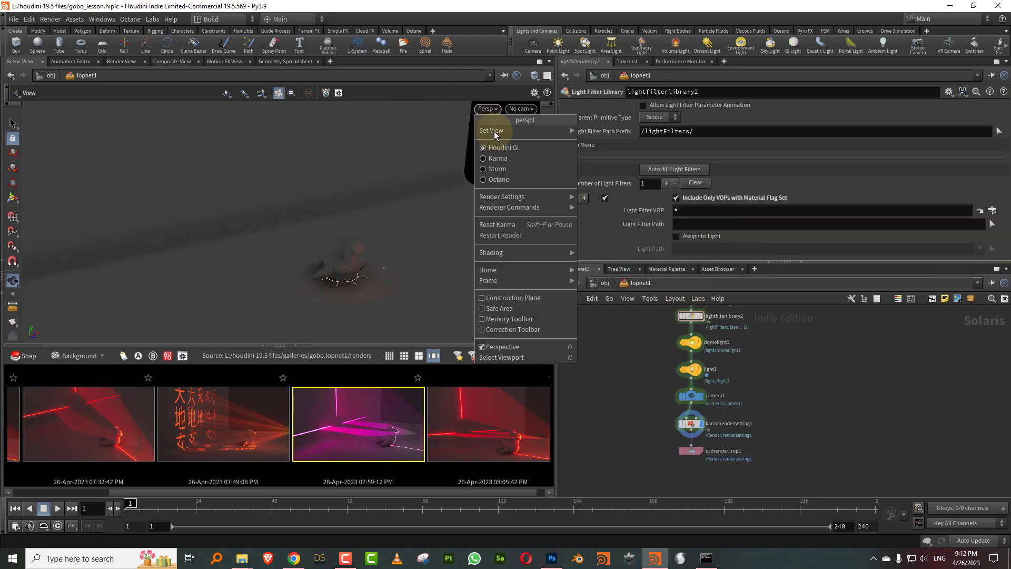
{"action": "left_click", "coordinate": [499, 158]}
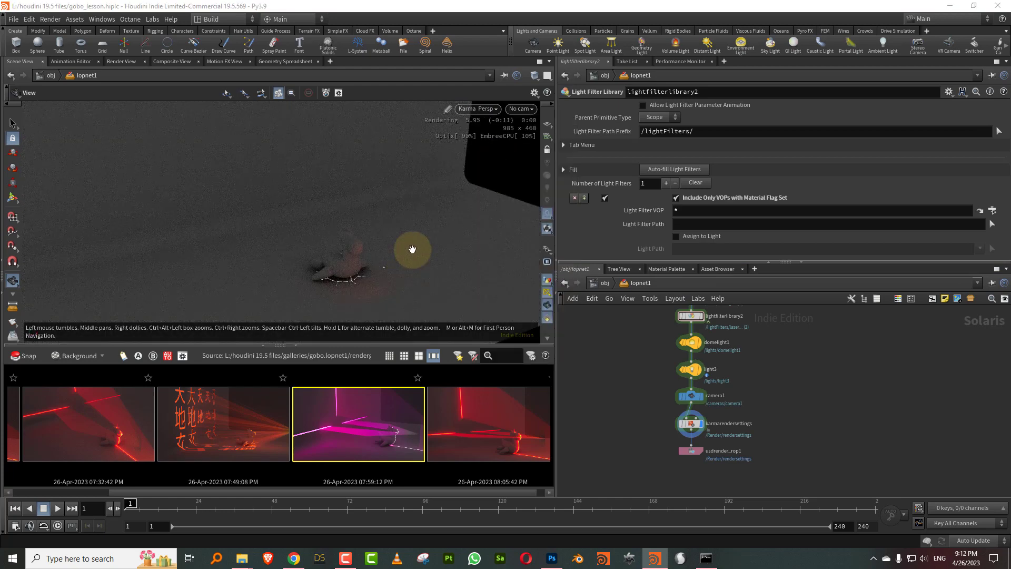
- Assign /lightFilters/laser as the light filter of light3 and set the light's height to 0.1
{"action": "left_click", "coordinate": [707, 372]}
{"action": "scroll", "coordinate": [716, 207], "scroll_direction": "down", "scroll_amount": 5}
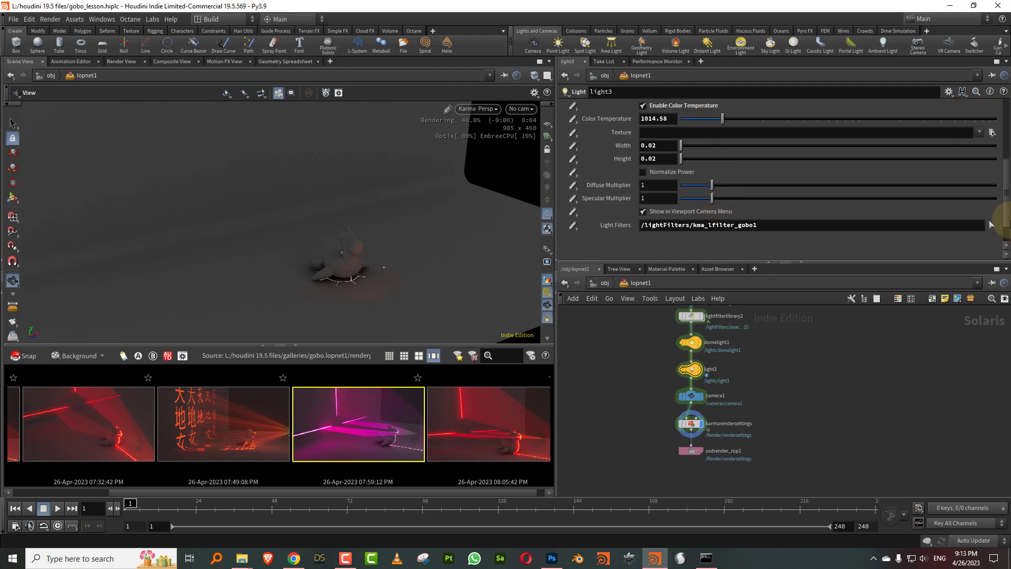
{"action": "left_click", "coordinate": [993, 226]}
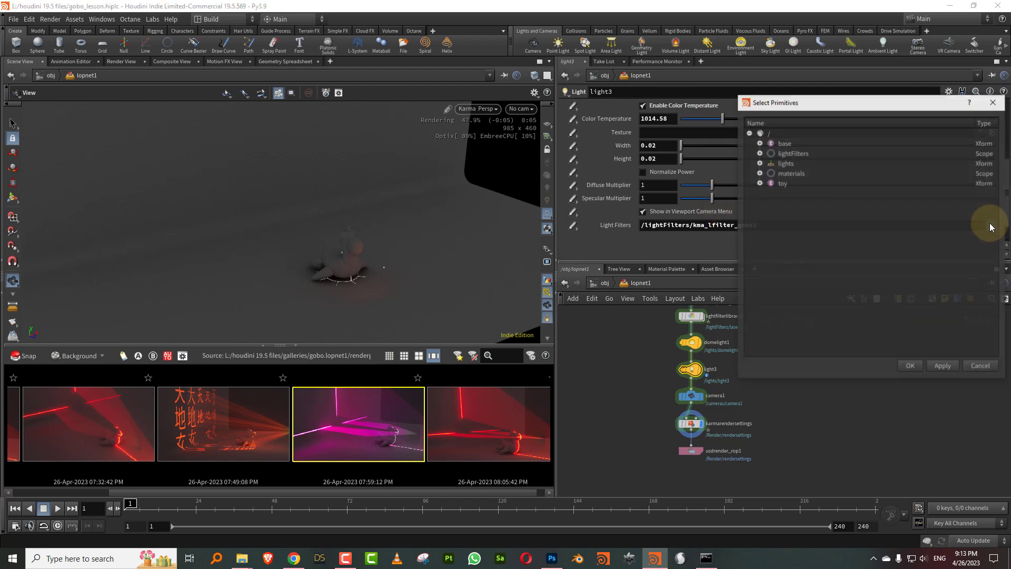
{"action": "left_click", "coordinate": [759, 153]}
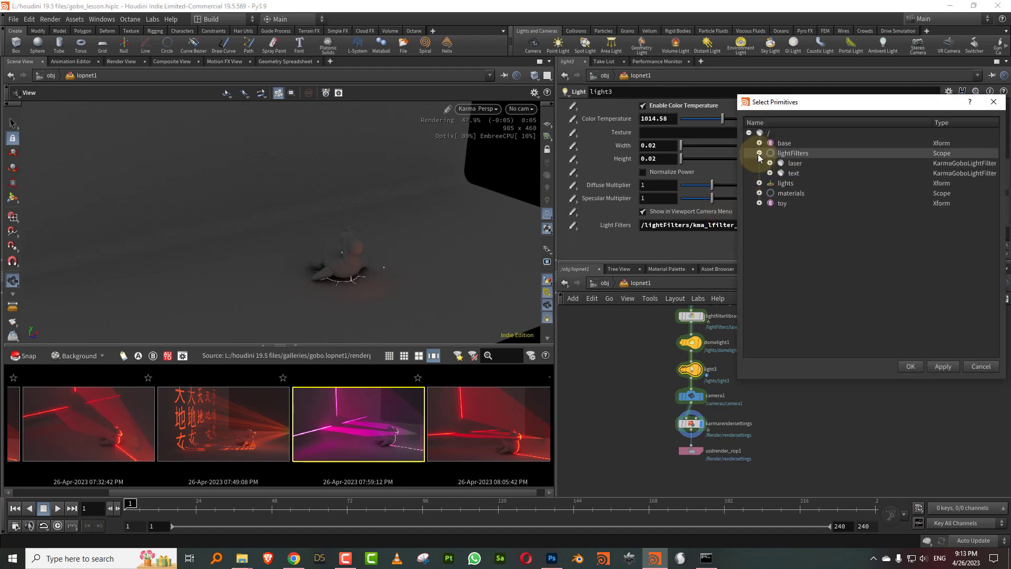
{"action": "left_click", "coordinate": [791, 165]}
{"action": "left_click", "coordinate": [911, 367]}
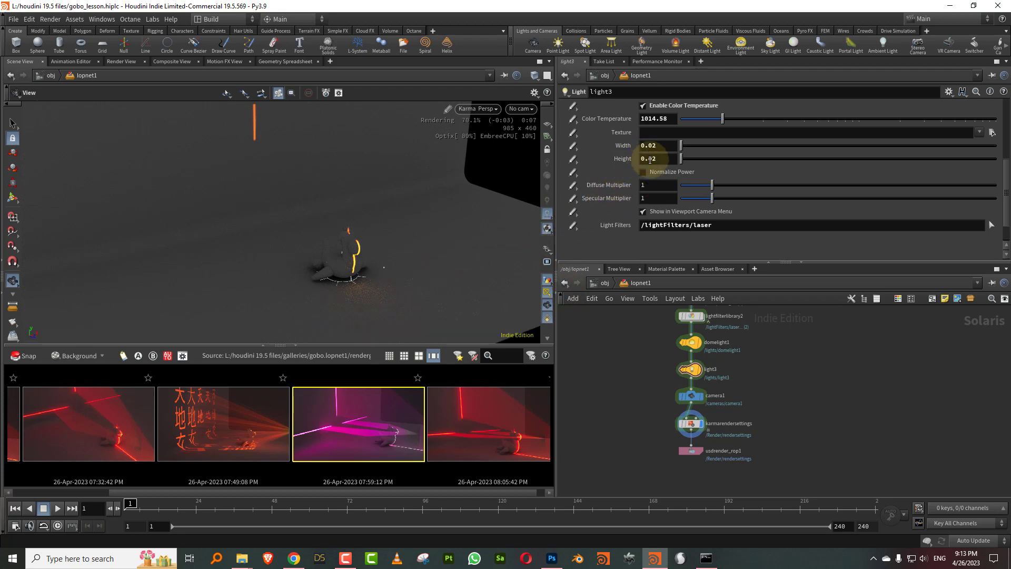
{"action": "key", "text": "Return"}
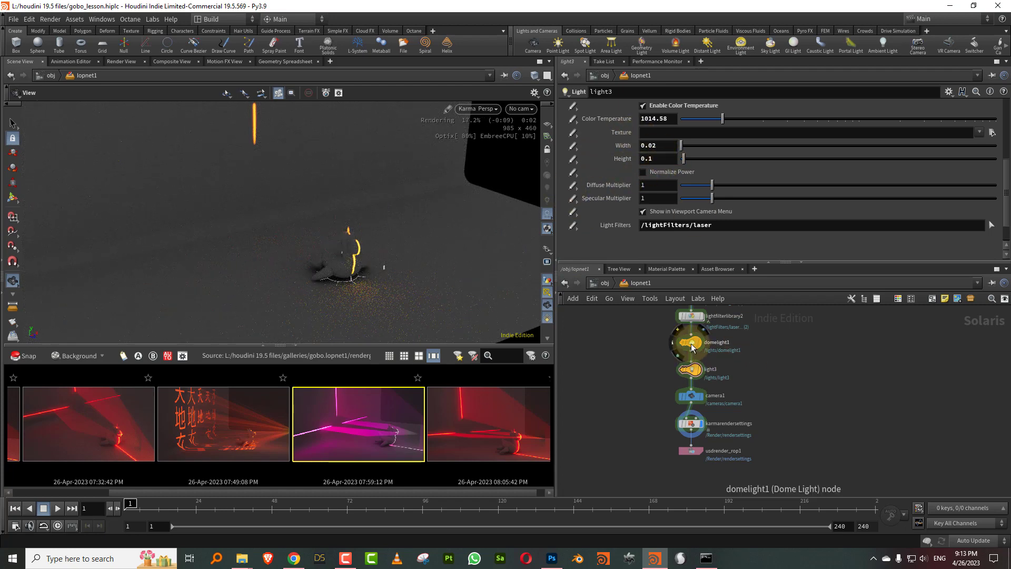
- In the laser gobo filter, set the U scale to 0.3, the V scale to 3.15 and the intensity to 1.81
{"action": "left_click", "coordinate": [693, 317]}
{"action": "double_click", "coordinate": [693, 317]}
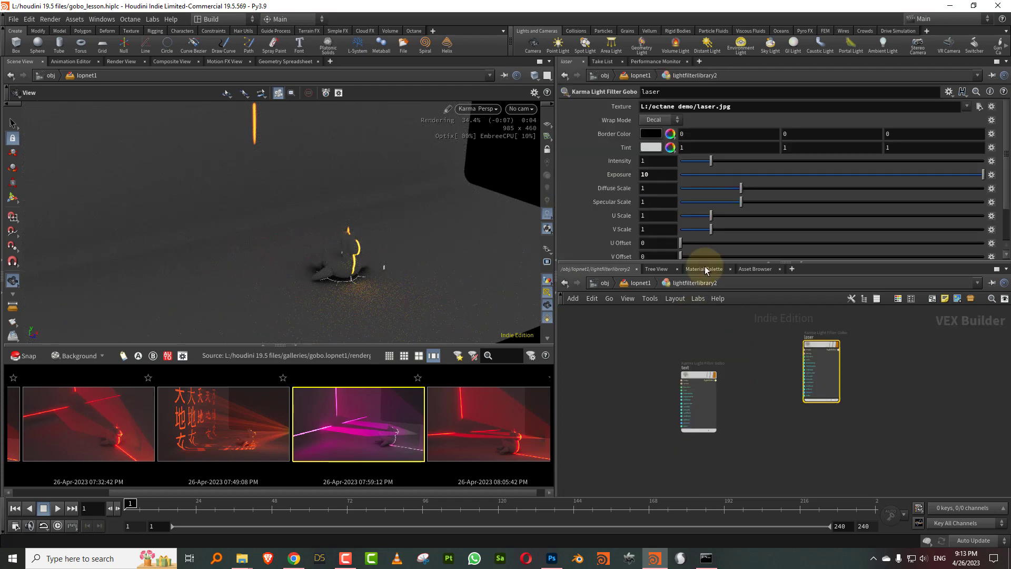
{"action": "left_click_drag", "start_coordinate": [708, 218], "coordinate": [690, 219]}
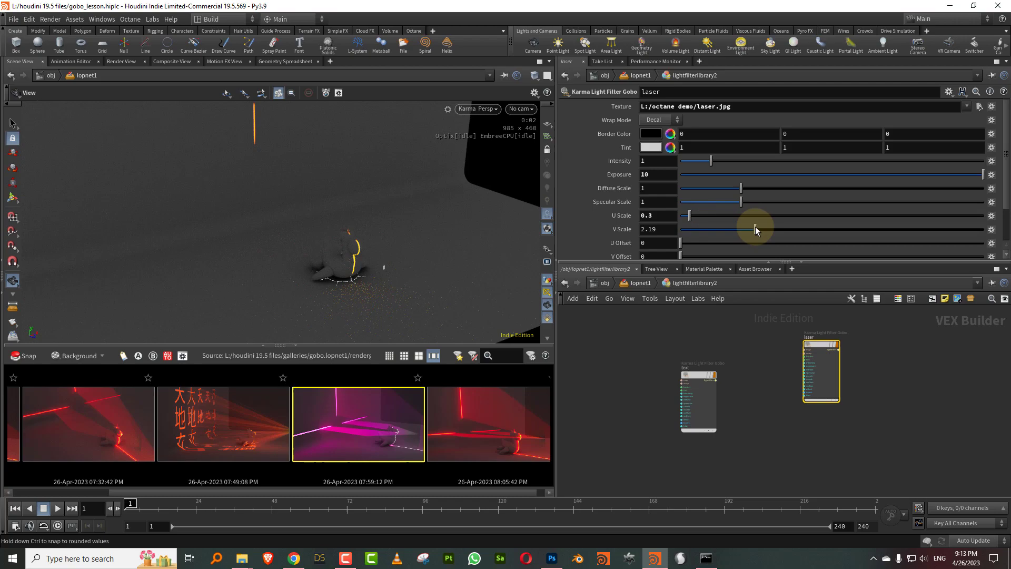
{"action": "mouse_move", "coordinate": [755, 226]}
{"action": "left_mouse_down"}
{"action": "mouse_move", "coordinate": [870, 220]}
{"action": "mouse_move", "coordinate": [774, 227]}
{"action": "left_mouse_up"}
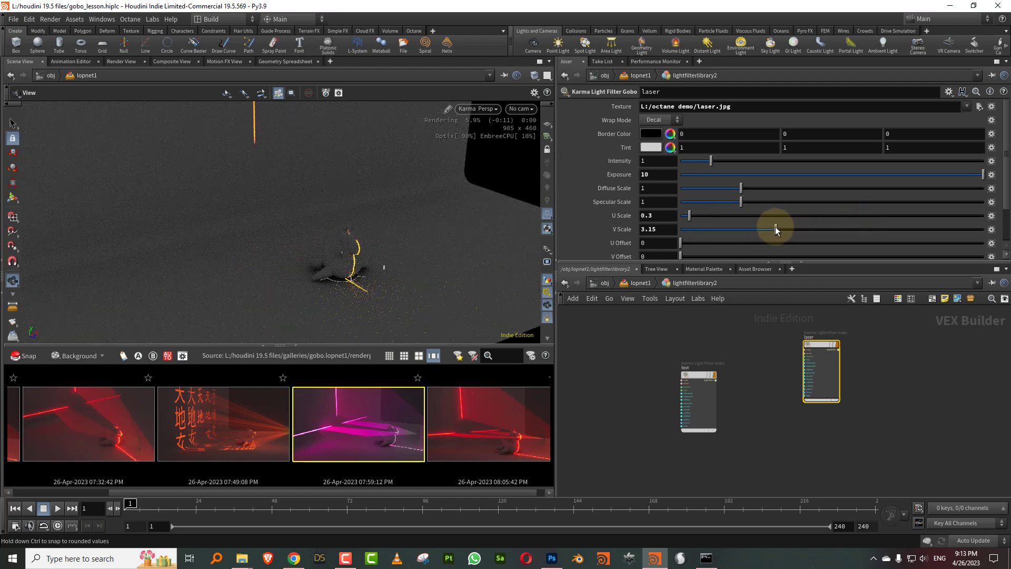
{"action": "mouse_move", "coordinate": [720, 161]}
{"action": "left_mouse_down"}
{"action": "mouse_move", "coordinate": [789, 160]}
{"action": "mouse_move", "coordinate": [738, 166]}
{"action": "left_mouse_up"}
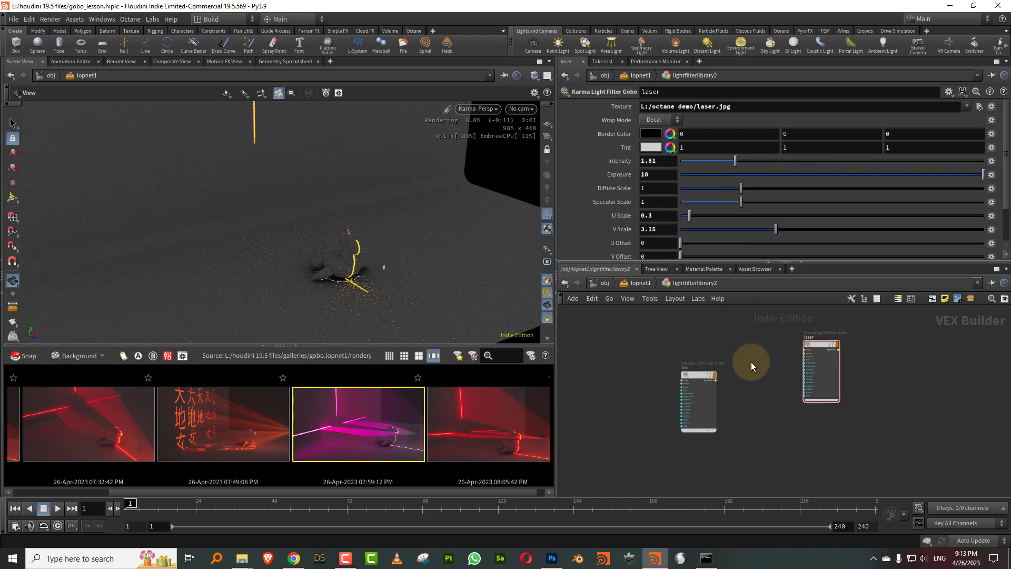
- Return to lopnet1 and lower the color temperature of light3 to 546.241 for a redder beam
{"action": "key", "text": "u"}
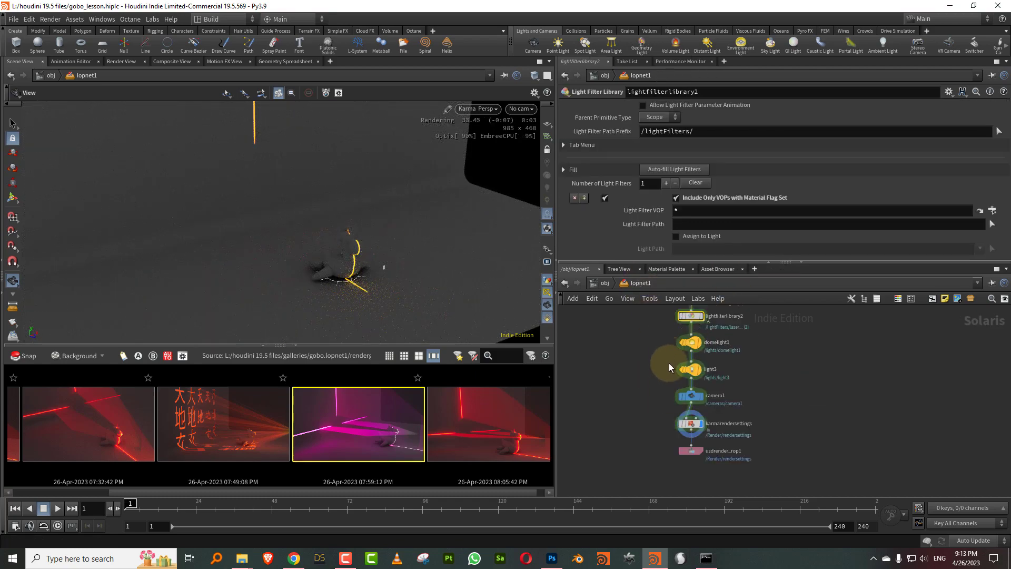
{"action": "left_click_drag", "start_coordinate": [729, 363], "coordinate": [731, 364]}
{"action": "scroll", "coordinate": [663, 165], "scroll_direction": "up", "scroll_amount": 5}
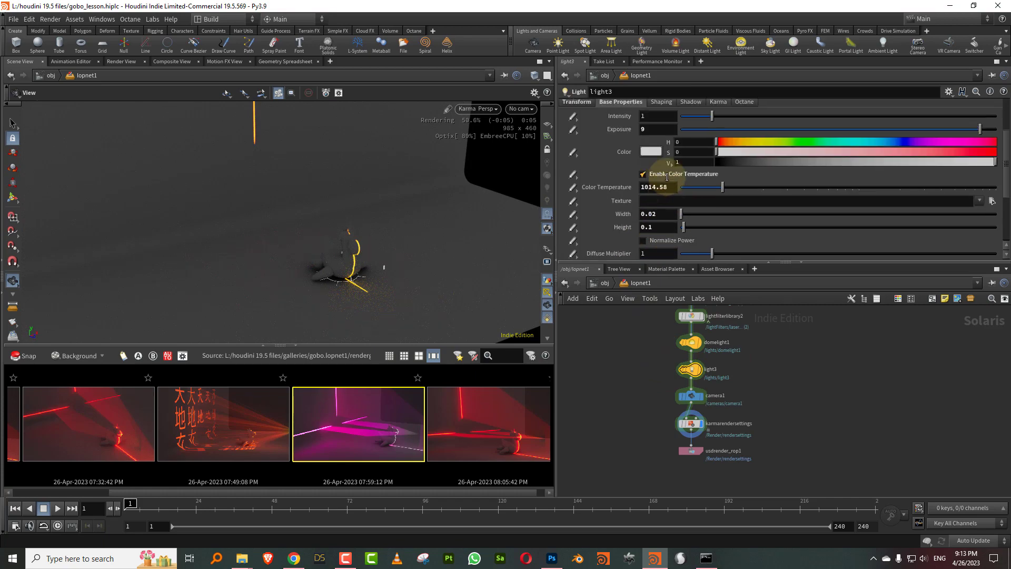
{"action": "left_click", "coordinate": [689, 190]}
{"action": "left_click_drag", "start_coordinate": [686, 194], "coordinate": [685, 194]}
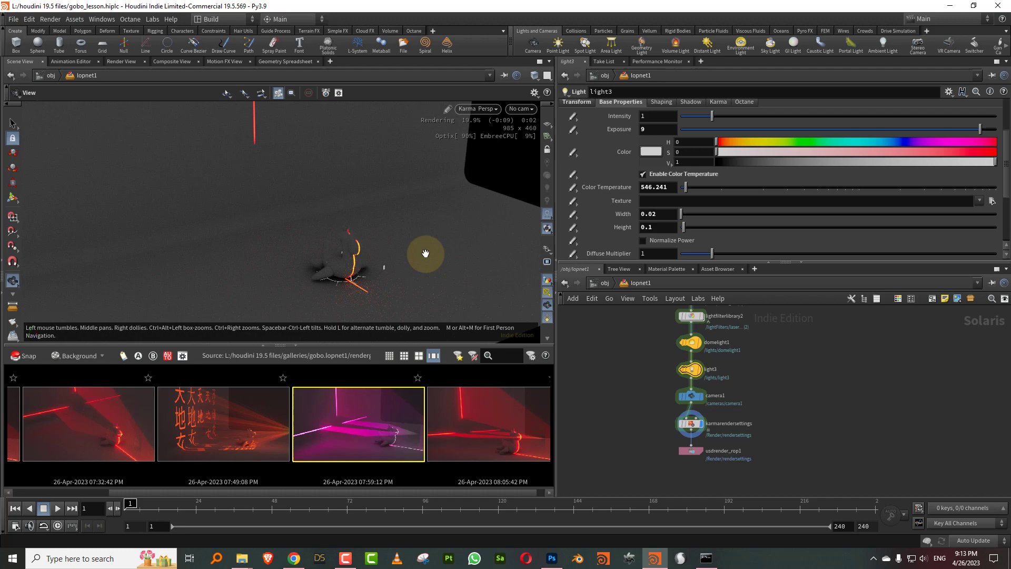
- Enlarge light3 to a width of 0.43 and a height of 1.3, and adjust its placement so the beam falls across wall and floor
{"action": "key", "text": "Return"}
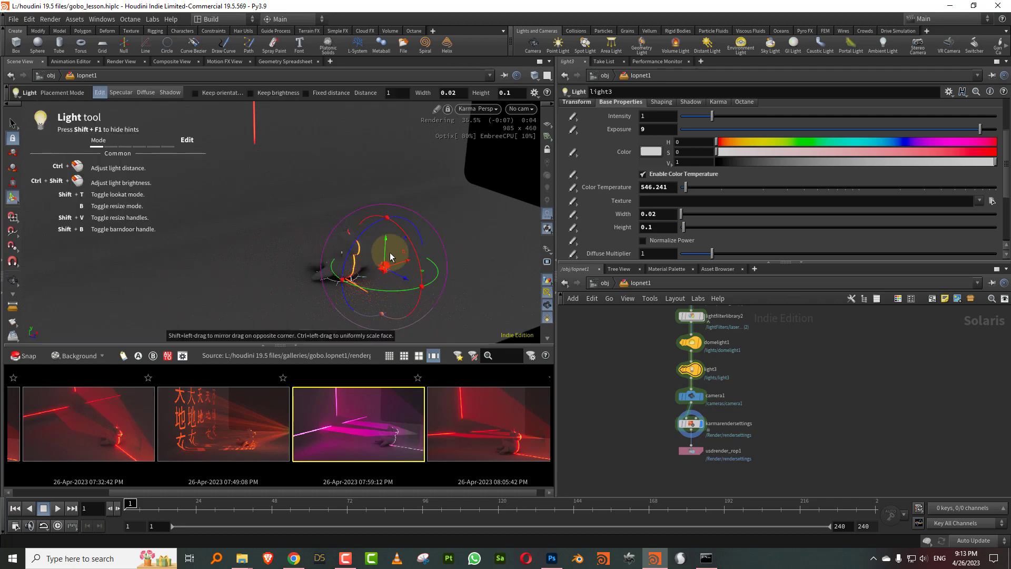
{"action": "left_click_drag", "start_coordinate": [694, 234], "coordinate": [722, 235]}
{"action": "left_click_drag", "start_coordinate": [691, 217], "coordinate": [685, 217]}
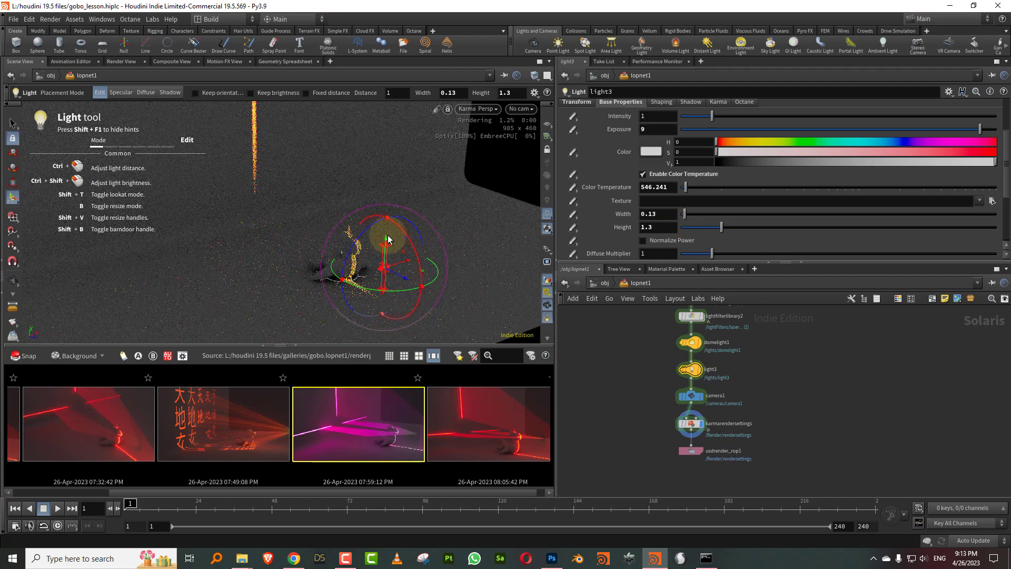
{"action": "left_click_drag", "start_coordinate": [389, 240], "coordinate": [406, 294]}
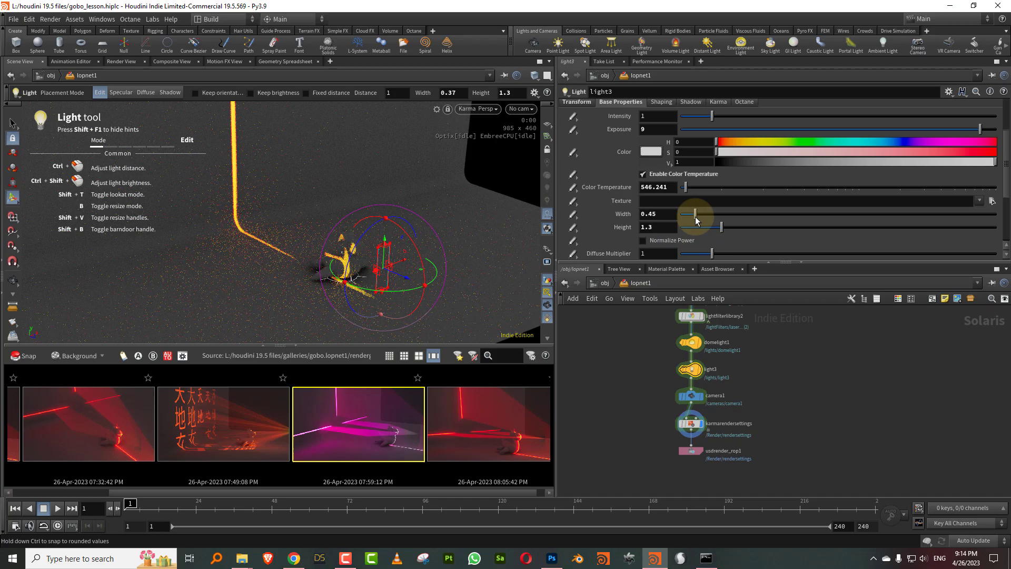
{"action": "left_click_drag", "start_coordinate": [695, 220], "coordinate": [693, 220]}
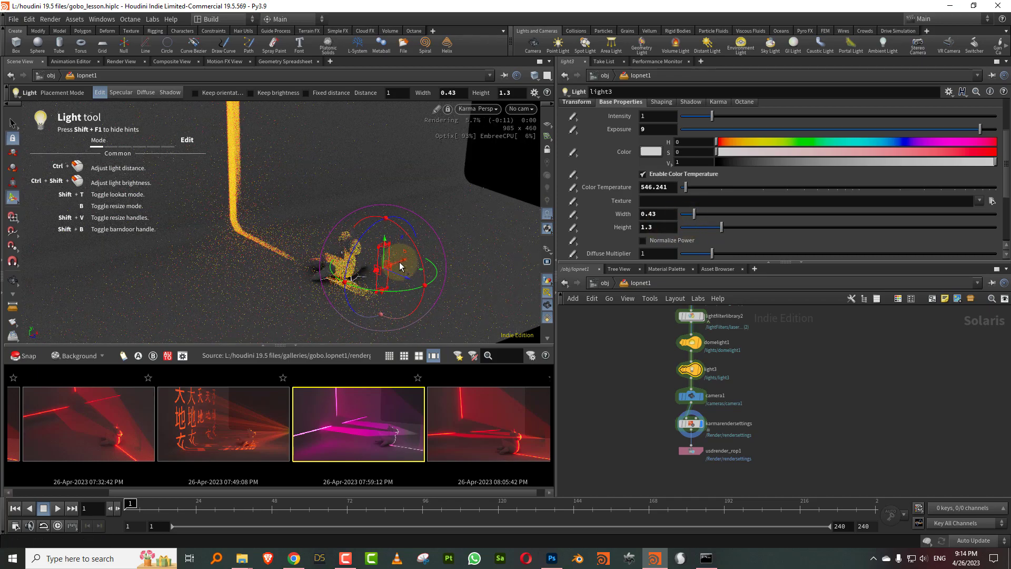
- Move light3 slightly and rotate it about its vertical axis to redirect the laser beam across the toy, from a closer view
{"action": "left_click_drag", "start_coordinate": [358, 245], "coordinate": [337, 276], "text": "alt"}
{"action": "right_click_drag", "start_coordinate": [336, 276], "coordinate": [435, 230]}
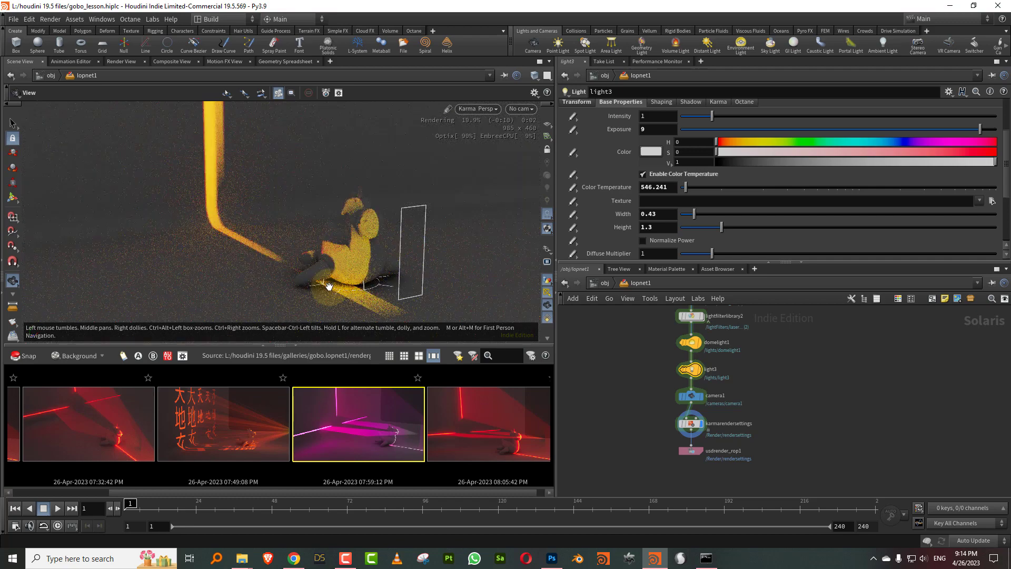
{"action": "key", "text": "Return"}
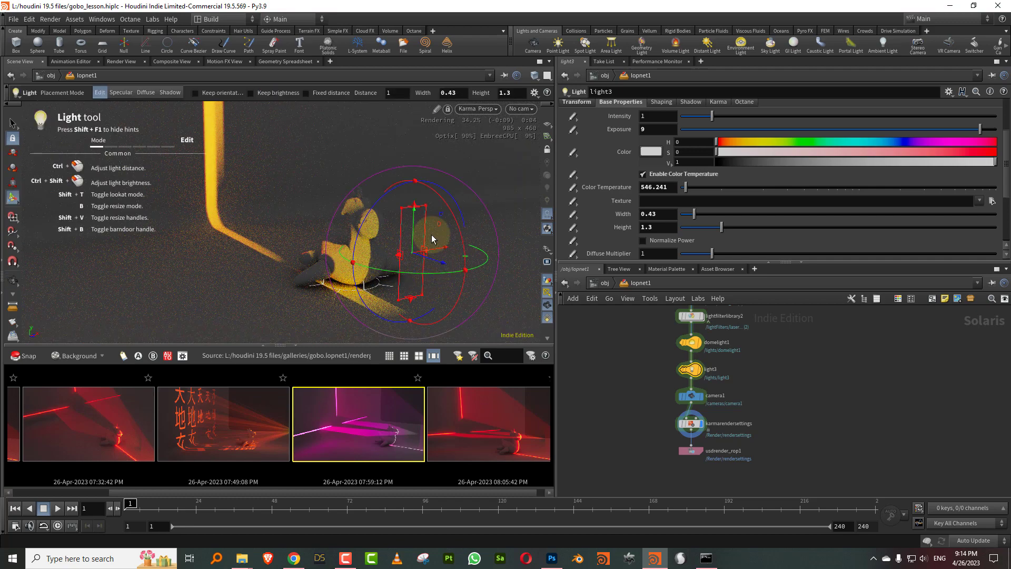
{"action": "mouse_move", "coordinate": [413, 234]}
{"action": "left_mouse_down"}
{"action": "mouse_move", "coordinate": [416, 242]}
{"action": "mouse_move", "coordinate": [417, 232]}
{"action": "left_mouse_up"}
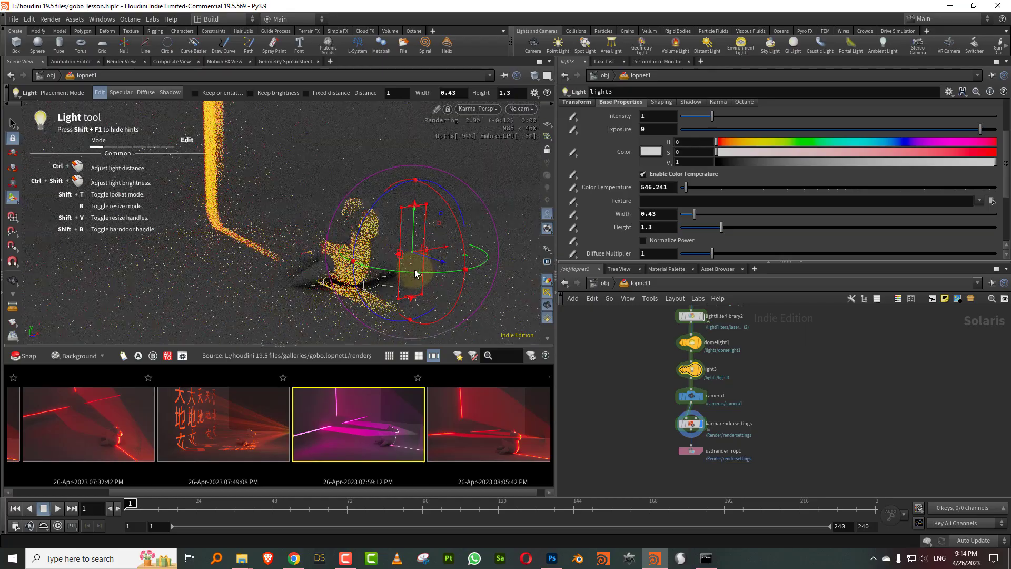
{"action": "left_click_drag", "start_coordinate": [442, 277], "coordinate": [404, 280]}
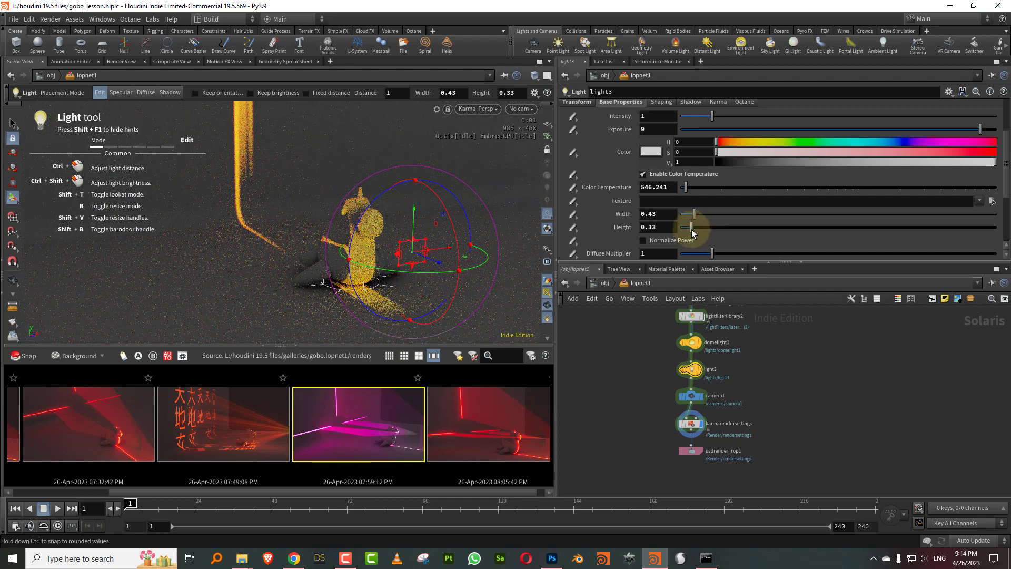
- Shrink light3 to a height of 0.17 and a width of 0.03 to tighten the laser beam
{"action": "left_click_drag", "start_coordinate": [691, 232], "coordinate": [685, 229]}
{"action": "left_click_drag", "start_coordinate": [694, 218], "coordinate": [669, 219]}
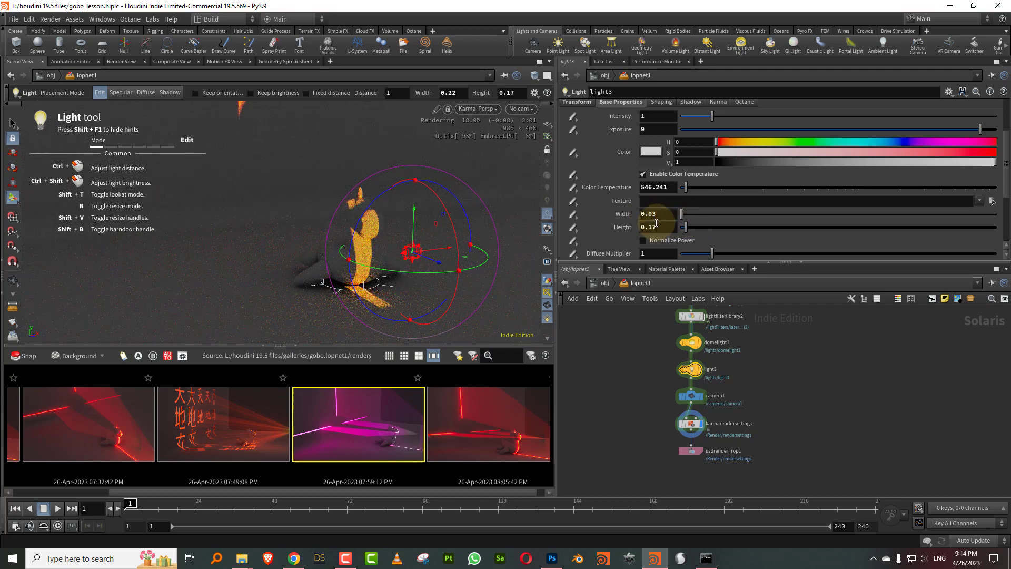
- Reduce light3's height to 0.1 to thin the laser beam further
{"action": "key", "text": "Return"}
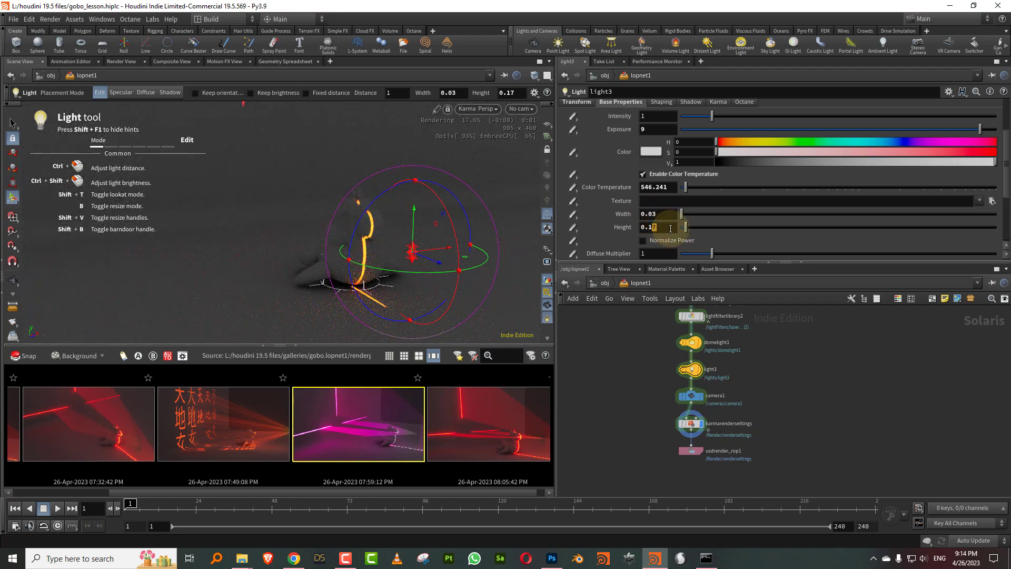
{"action": "key", "text": "Return"}
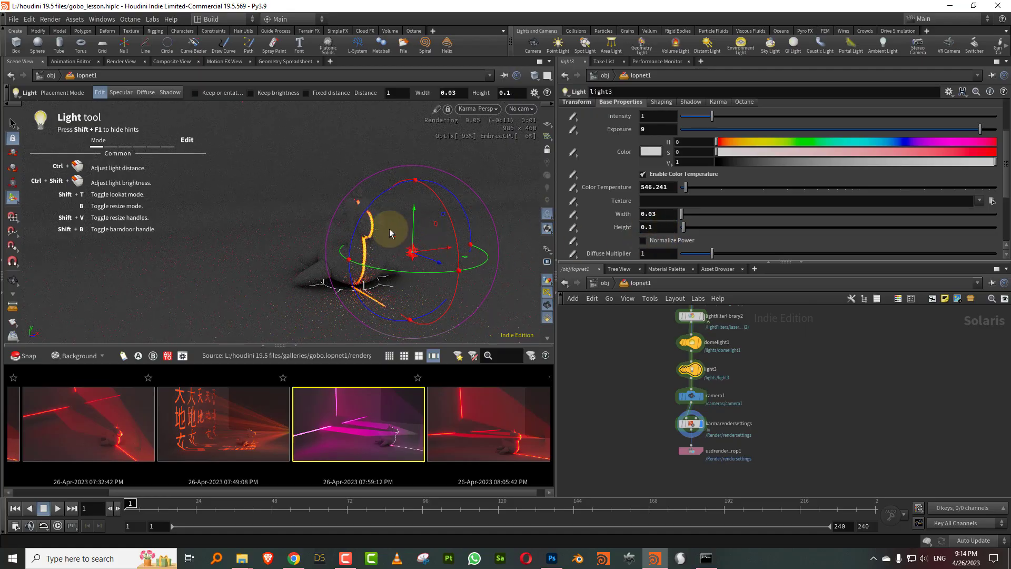
{"action": "left_click_drag", "start_coordinate": [345, 209], "coordinate": [384, 221], "text": "alt"}
{"action": "right_click_drag", "start_coordinate": [379, 221], "coordinate": [293, 246], "text": "alt"}
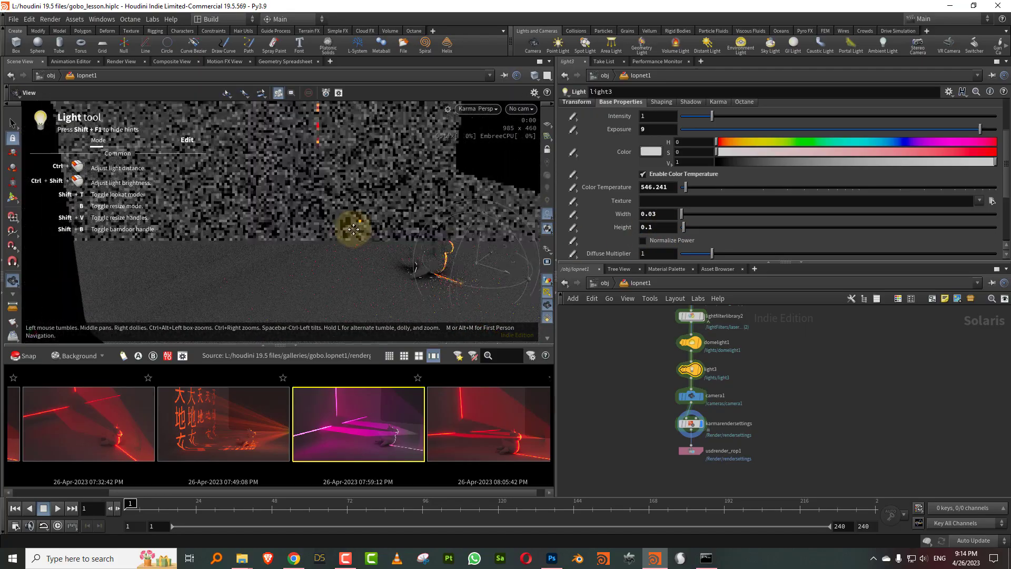
- Move light3 away from the toy so the laser line stretches farther along the floor and wall
{"action": "mouse_move", "coordinate": [353, 228]}
{"action": "left_mouse_down"}
{"action": "mouse_move", "coordinate": [372, 244]}
{"action": "mouse_move", "coordinate": [373, 230]}
{"action": "mouse_move", "coordinate": [298, 248]}
{"action": "mouse_move", "coordinate": [350, 225]}
{"action": "left_mouse_up"}
{"action": "key", "text": "Return"}
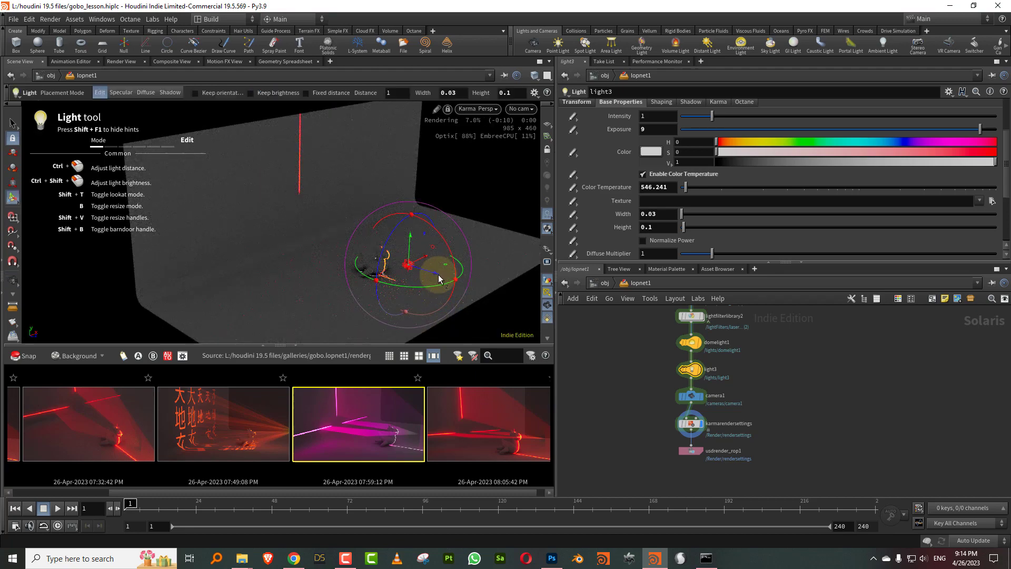
{"action": "left_click_drag", "start_coordinate": [439, 278], "coordinate": [418, 248]}
{"action": "key", "text": "Escape"}
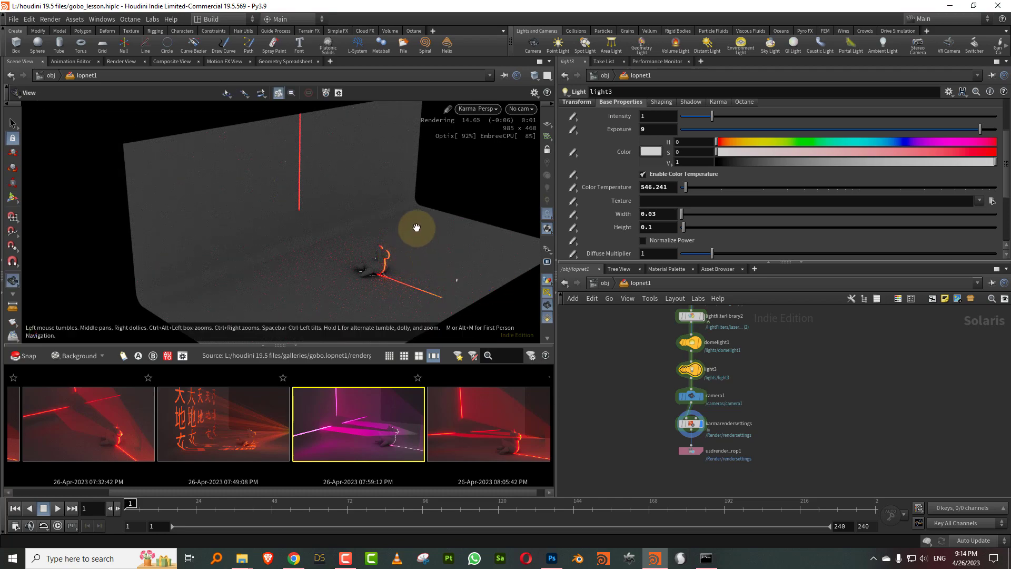
- Switch the viewport to Houdini GL and insert a Karma Fog Box node between light3 and camera1
{"action": "left_click", "coordinate": [477, 108]}
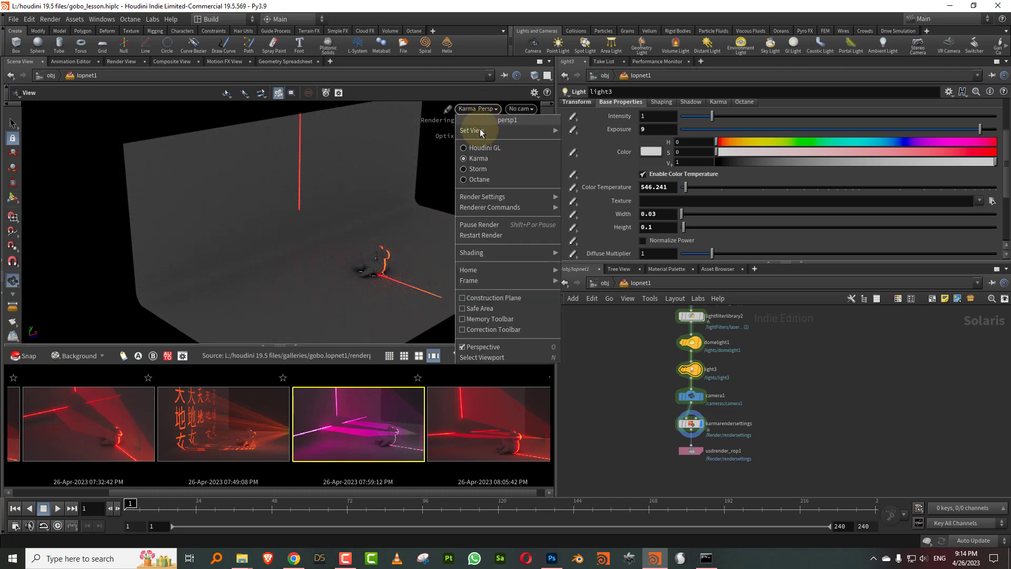
{"action": "left_click", "coordinate": [482, 148]}
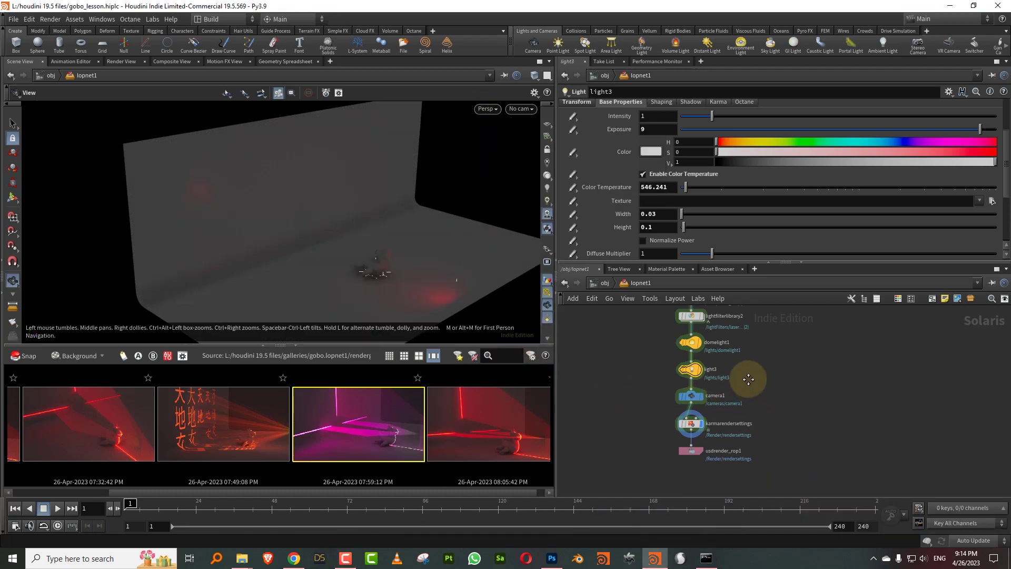
{"action": "key", "text": "Tab"}
{"action": "type", "text": "kar"}
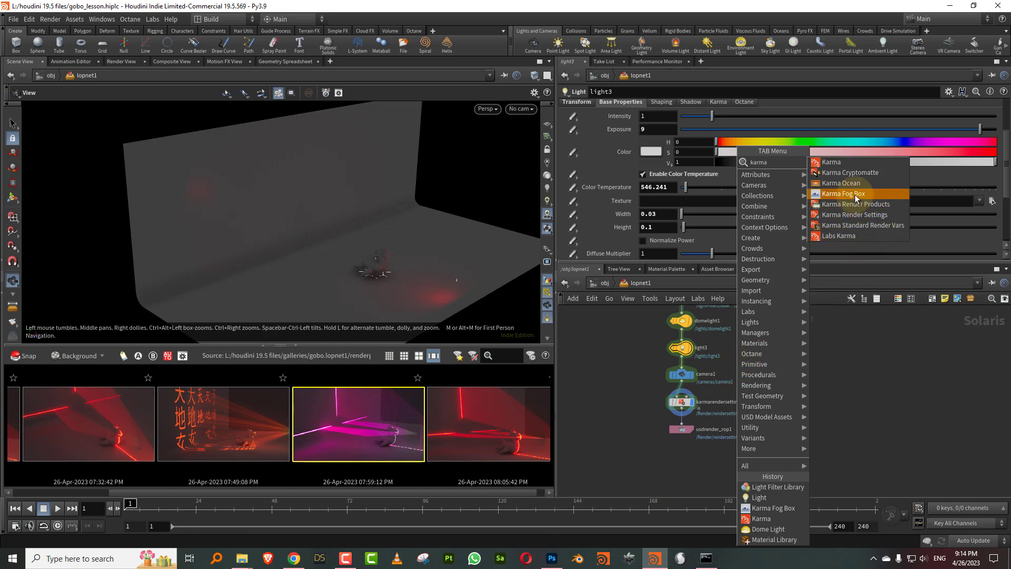
{"action": "left_click", "coordinate": [855, 194]}
{"action": "left_click", "coordinate": [740, 349]}
{"action": "middle_click_drag", "start_coordinate": [776, 347], "coordinate": [761, 373]}
{"action": "left_click_drag", "start_coordinate": [724, 374], "coordinate": [690, 390]}
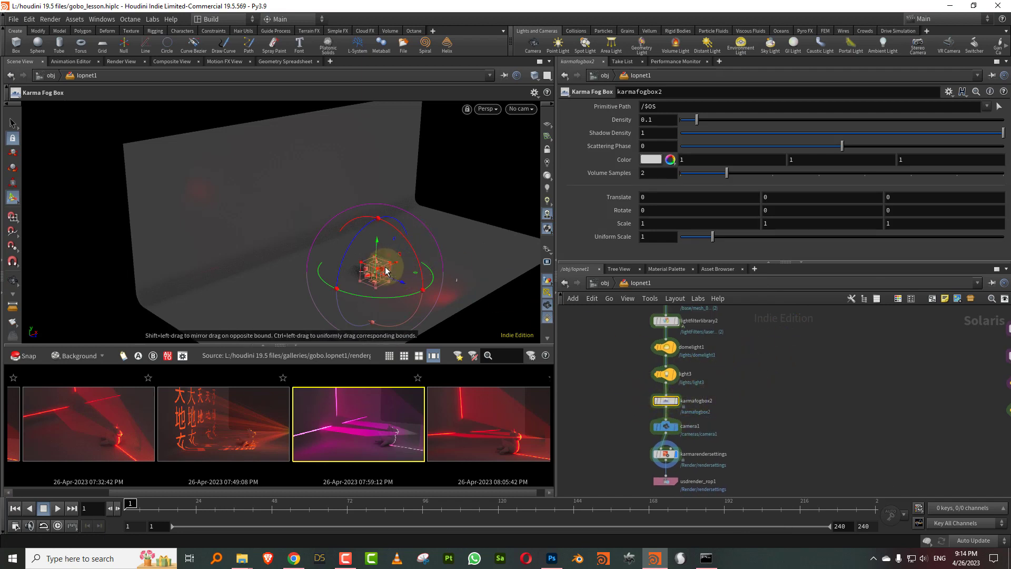
- Enlarge the fog box to scale 8.40692, 6.53363, 12.5073 and shift it to Y 2.76681, Z -1.82264 so it encloses the scene
{"action": "key", "text": "Escape"}
{"action": "left_click_drag", "start_coordinate": [429, 241], "coordinate": [380, 102]}
{"action": "key", "text": "Return"}
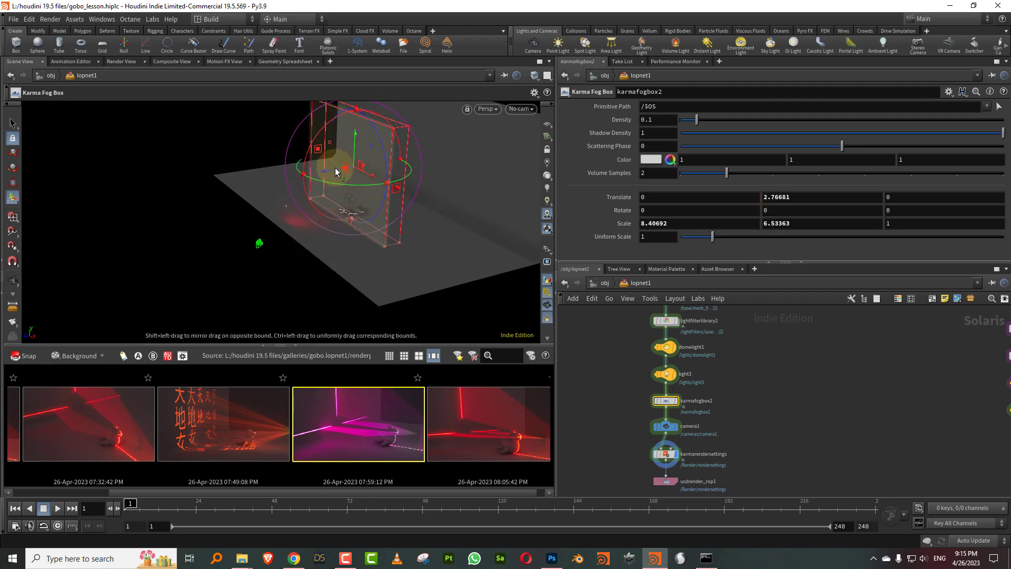
{"action": "left_click_drag", "start_coordinate": [335, 173], "coordinate": [460, 149]}
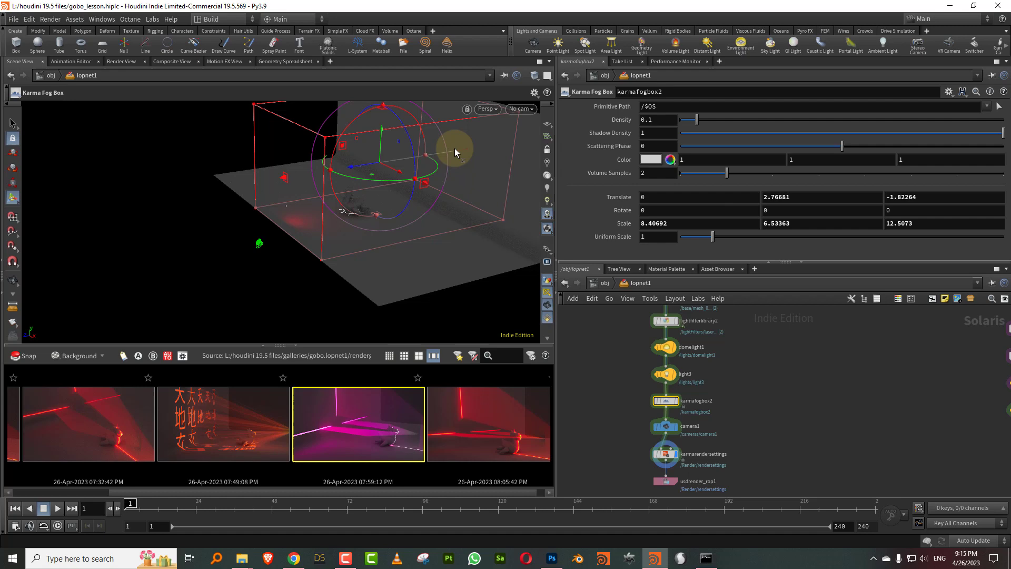
{"action": "key", "text": "Escape"}
{"action": "left_click_drag", "start_coordinate": [454, 149], "coordinate": [751, 151]}
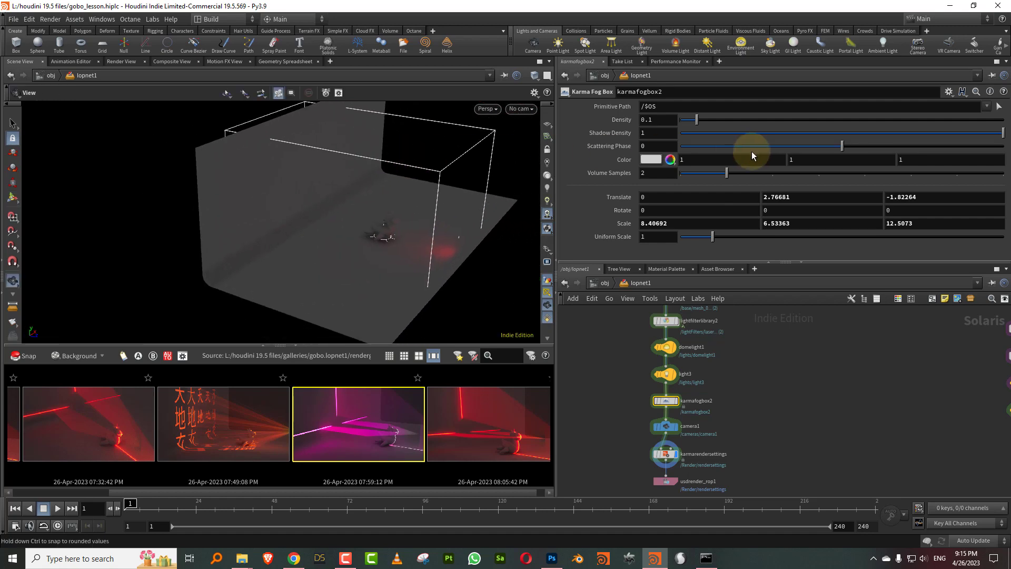
- Set the fog box's shadow density to 0.049 and density to 0.15, with the viewport switched back to Karma
{"action": "left_click", "coordinate": [689, 134]}
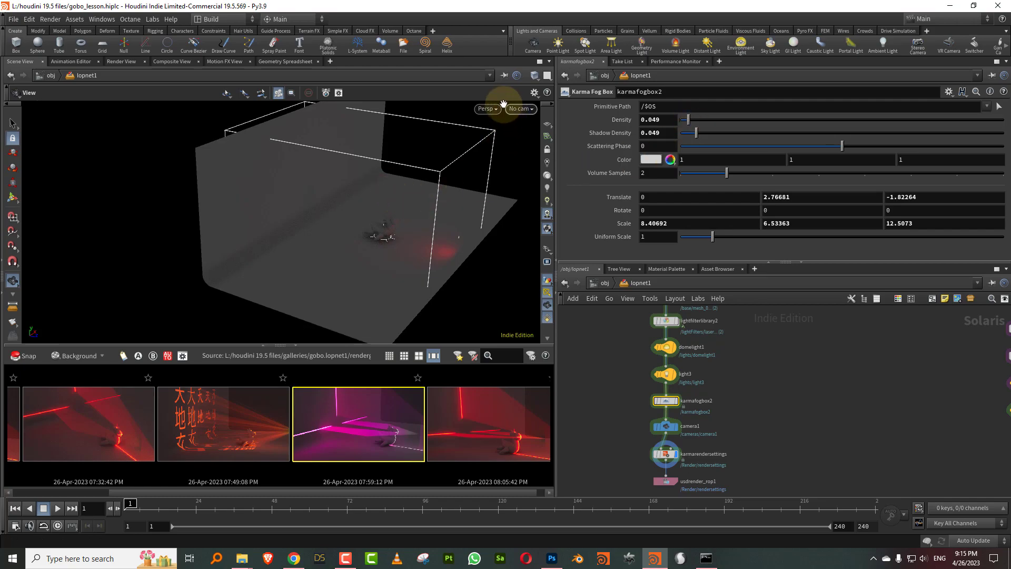
{"action": "left_click", "coordinate": [487, 108]}
{"action": "left_click", "coordinate": [498, 158]}
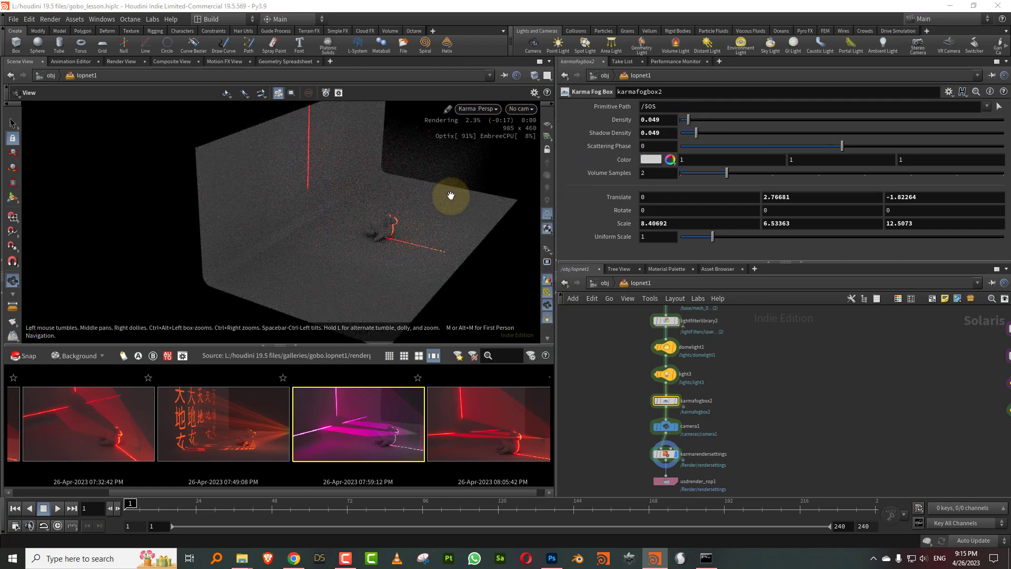
{"action": "left_click_drag", "start_coordinate": [453, 198], "coordinate": [368, 194]}
{"action": "middle_click_drag", "start_coordinate": [368, 194], "coordinate": [389, 172]}
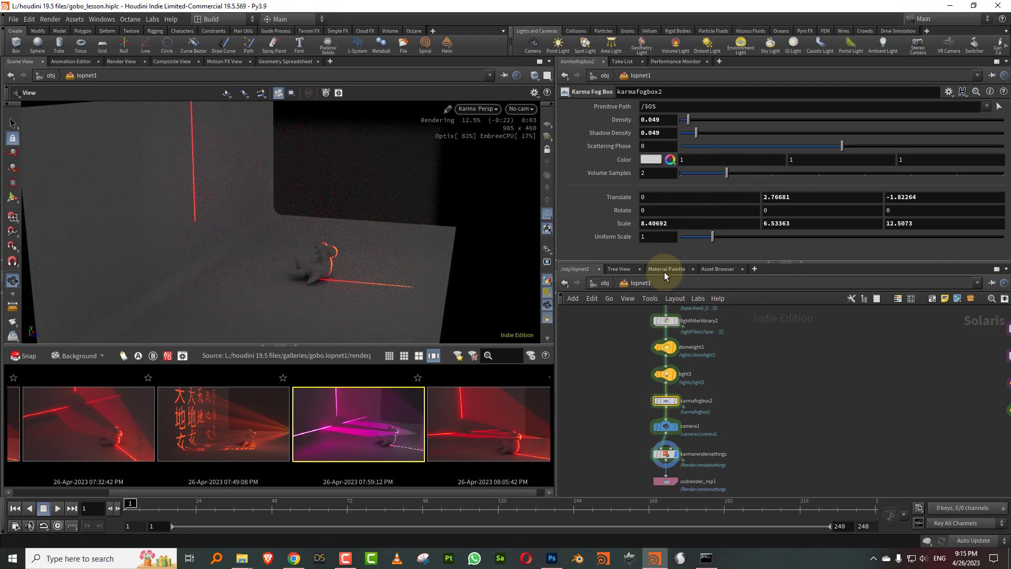
{"action": "left_click_drag", "start_coordinate": [695, 264], "coordinate": [705, 129]}
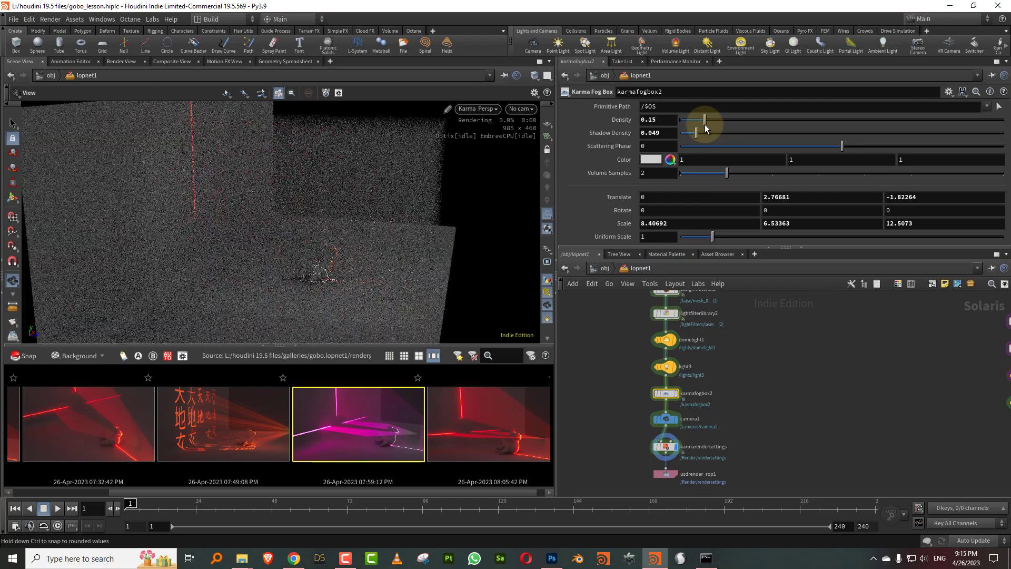
{"action": "left_click_drag", "start_coordinate": [363, 207], "coordinate": [389, 216]}
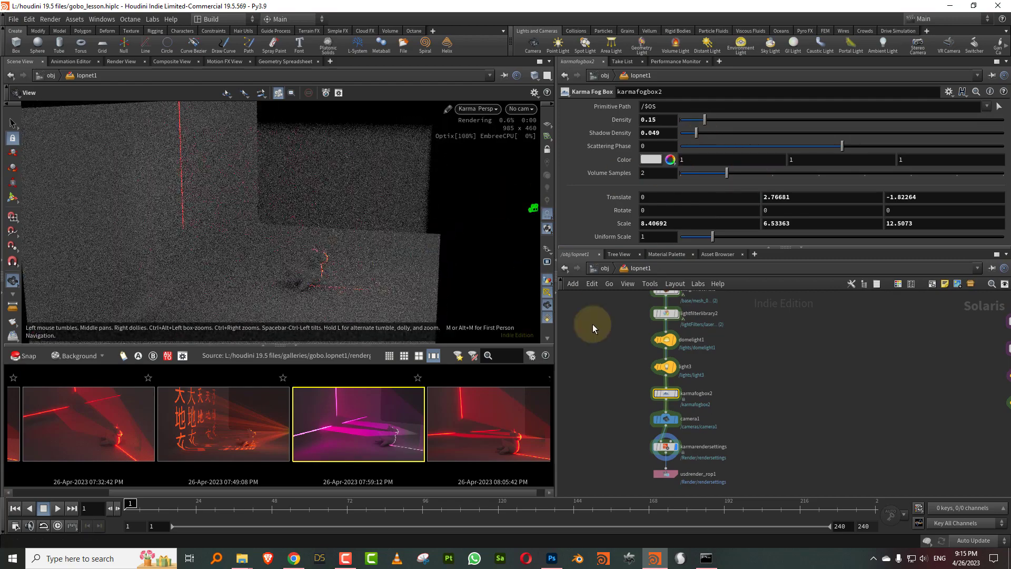
- Brighten light3 by setting its intensity to 10 and exposure to 20
{"action": "left_click", "coordinate": [665, 367]}
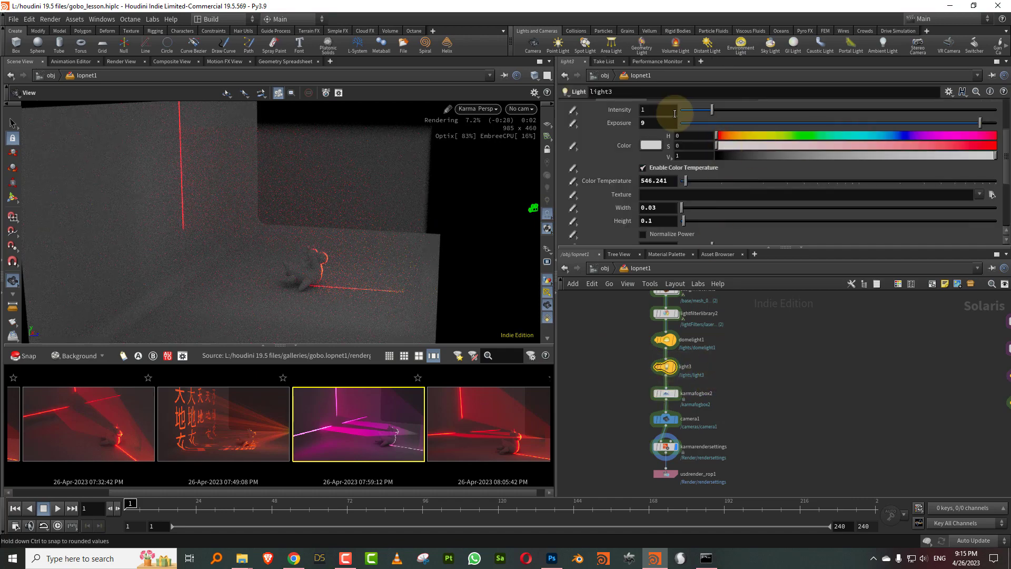
{"action": "double_click", "coordinate": [658, 110]}
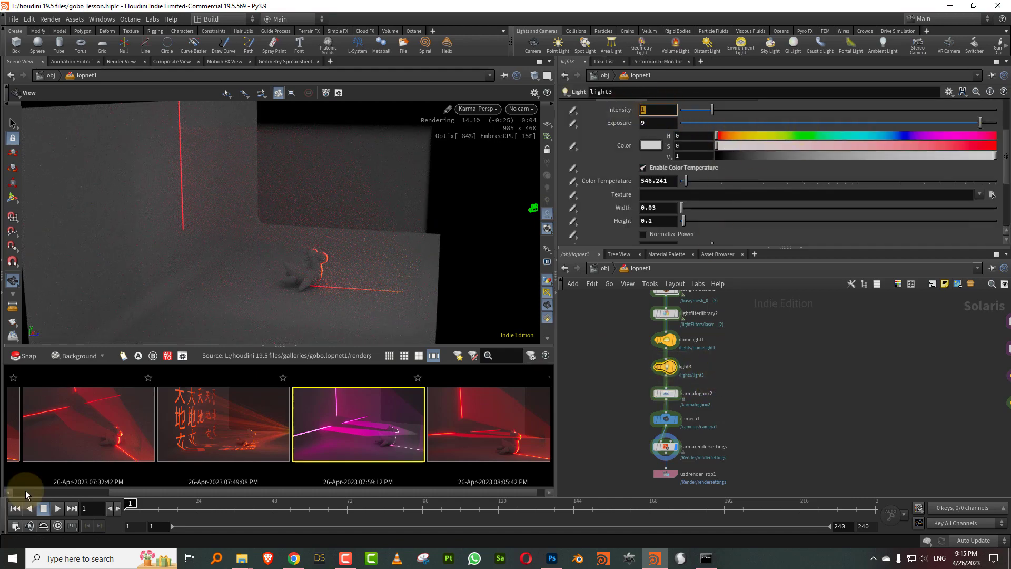
{"action": "key", "text": "Return"}
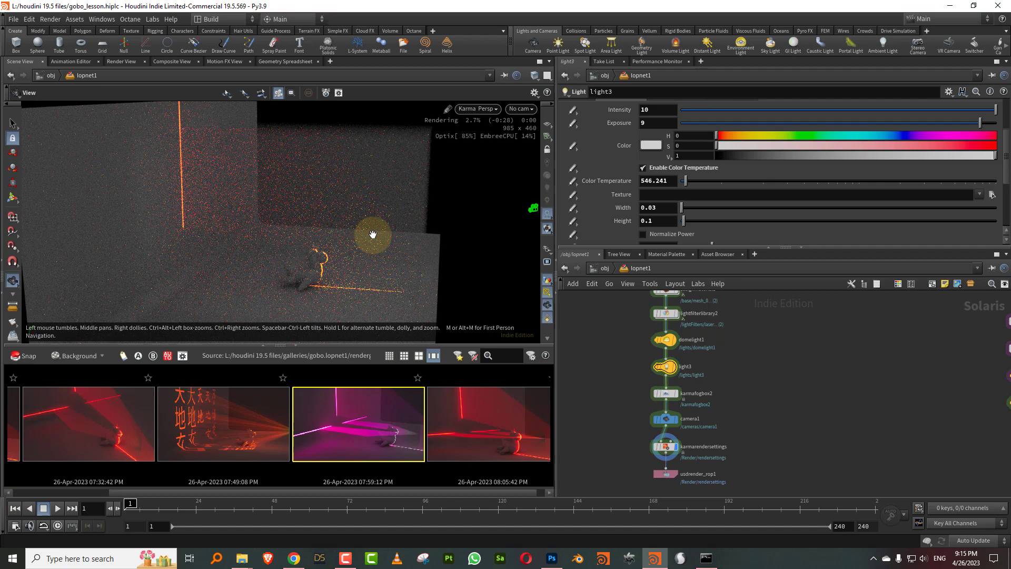
{"action": "double_click", "coordinate": [656, 123]}
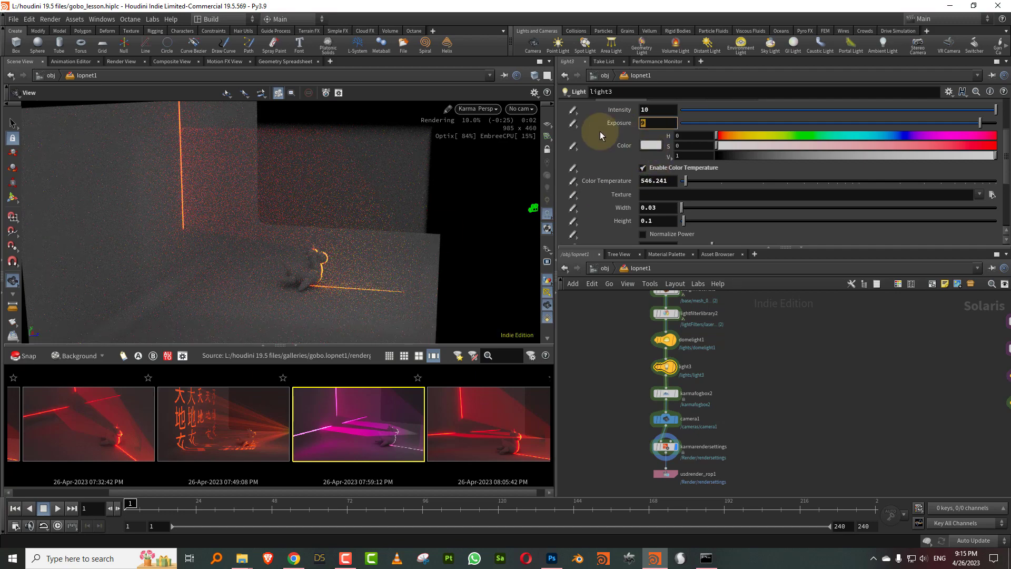
{"action": "type", "text": "20"}
{"action": "key", "text": "Return"}
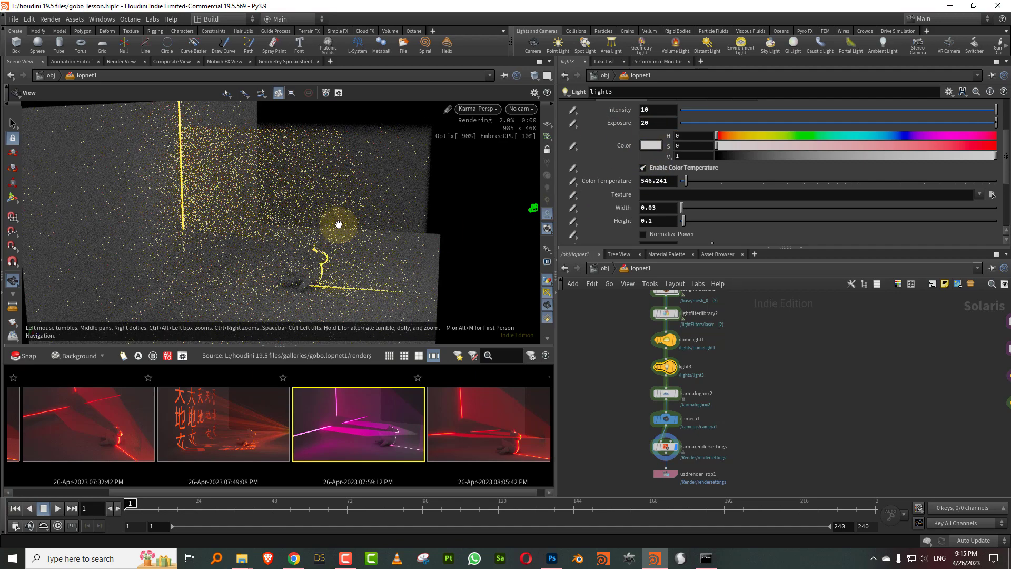
- Turn off light3's color temperature and give it a red color with saturation 0.934 and value 0.949
{"action": "left_click", "coordinate": [663, 168]}
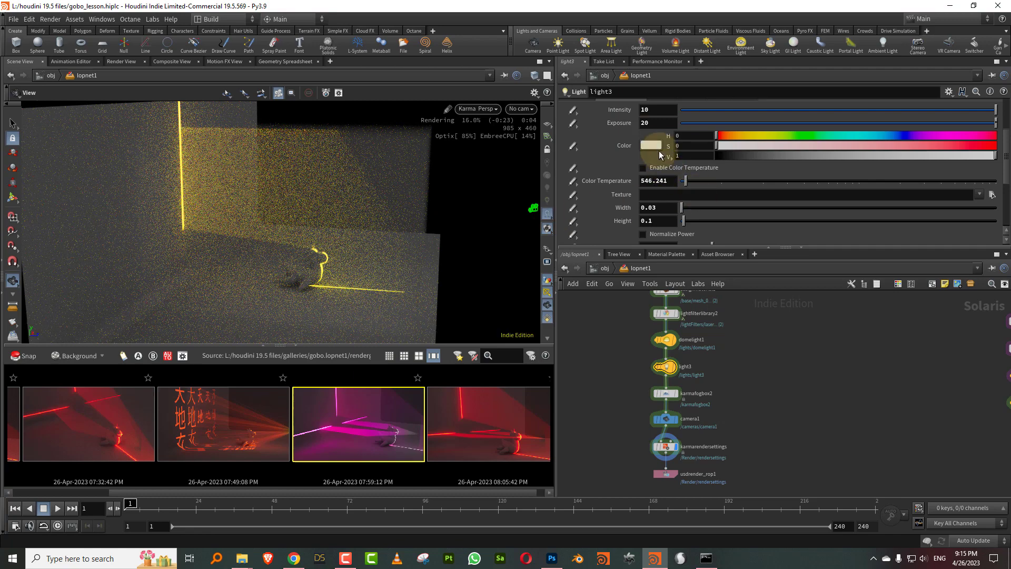
{"action": "left_click", "coordinate": [651, 145]}
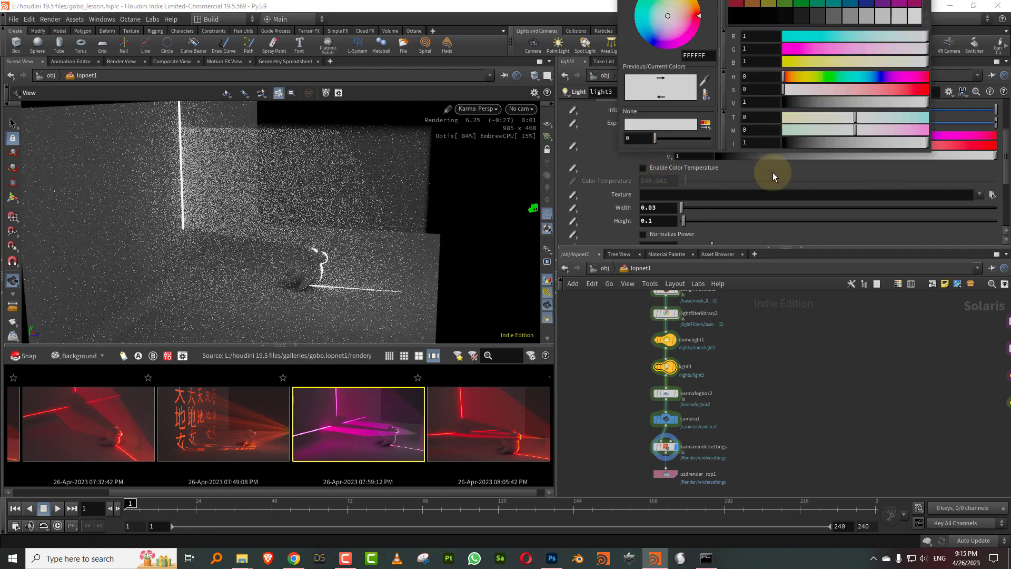
{"action": "left_click", "coordinate": [918, 91]}
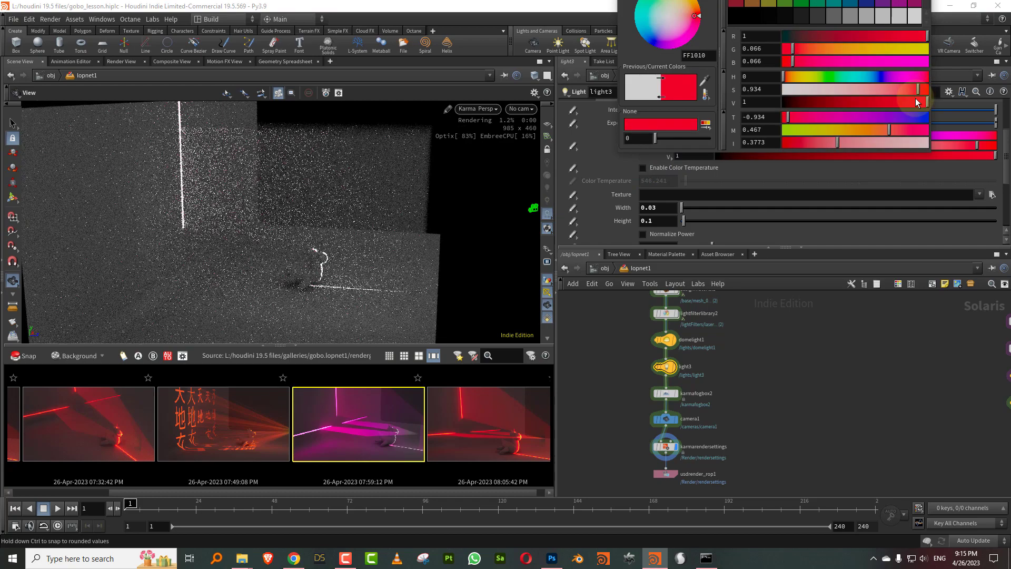
{"action": "left_click", "coordinate": [921, 99]}
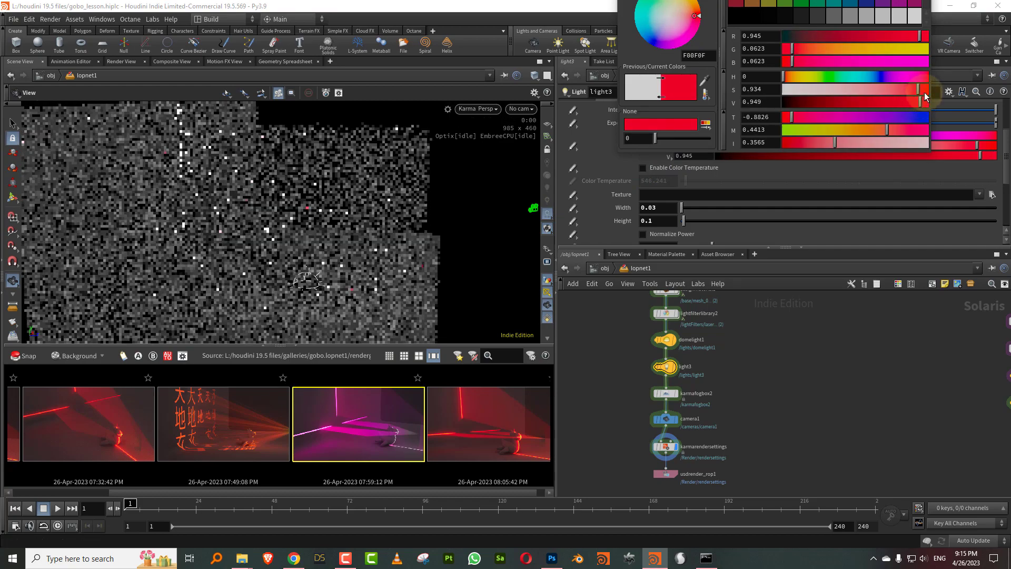
{"action": "left_click_drag", "start_coordinate": [930, 154], "coordinate": [919, 153]}
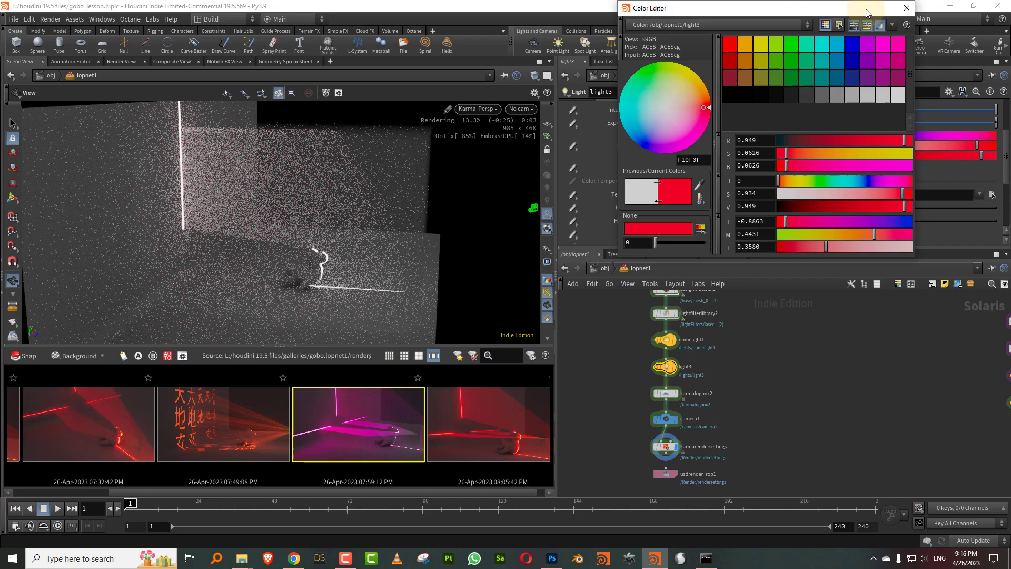
{"action": "left_click_drag", "start_coordinate": [865, 9], "coordinate": [816, 43]}
{"action": "left_click", "coordinate": [863, 42]}
- Lower light3's exposure to 10 and re-enable its color temperature at 508.924
{"action": "left_click", "coordinate": [994, 123]}
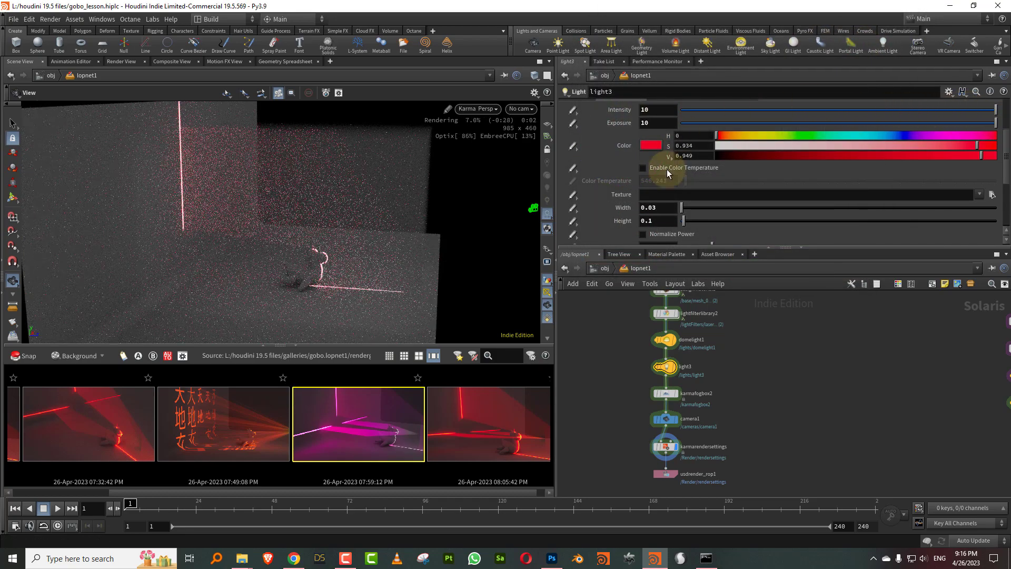
{"action": "left_click", "coordinate": [643, 167]}
{"action": "left_click_drag", "start_coordinate": [684, 183], "coordinate": [681, 184]}
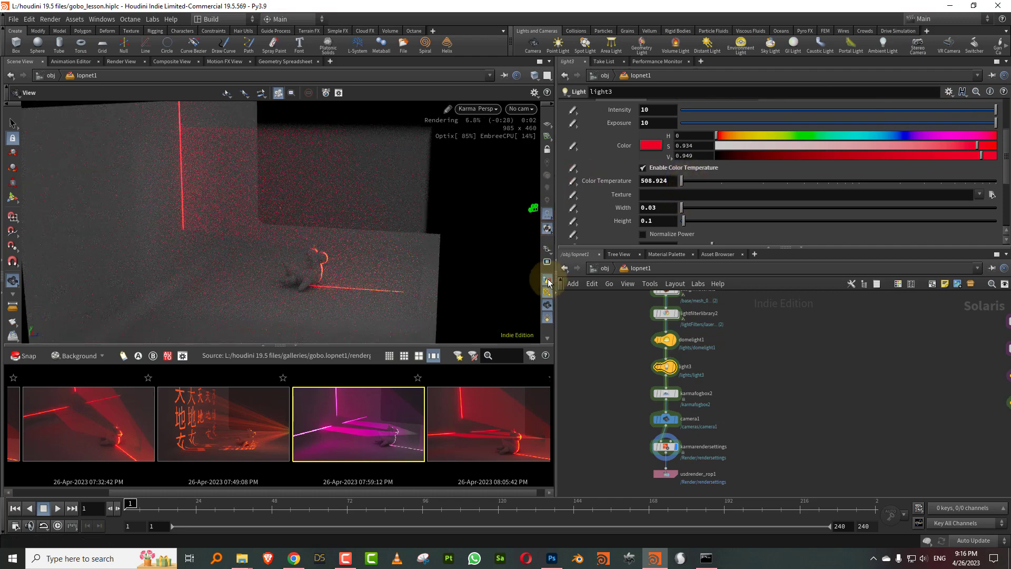
- Widen light3 to 0.1 and inspect the laser sheet in the fog from a closer angle
{"action": "double_click", "coordinate": [655, 207]}
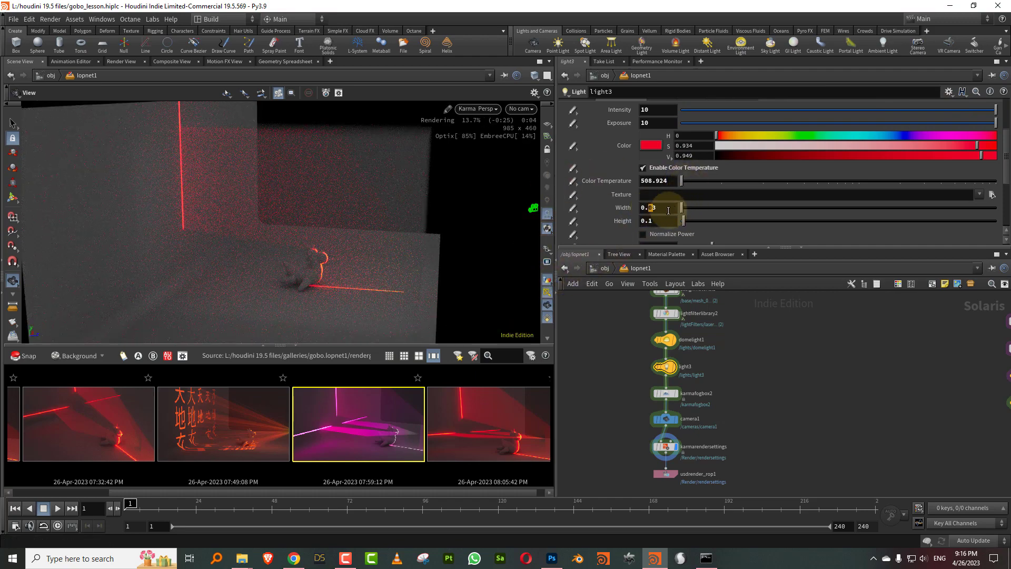
{"action": "key", "text": "Return"}
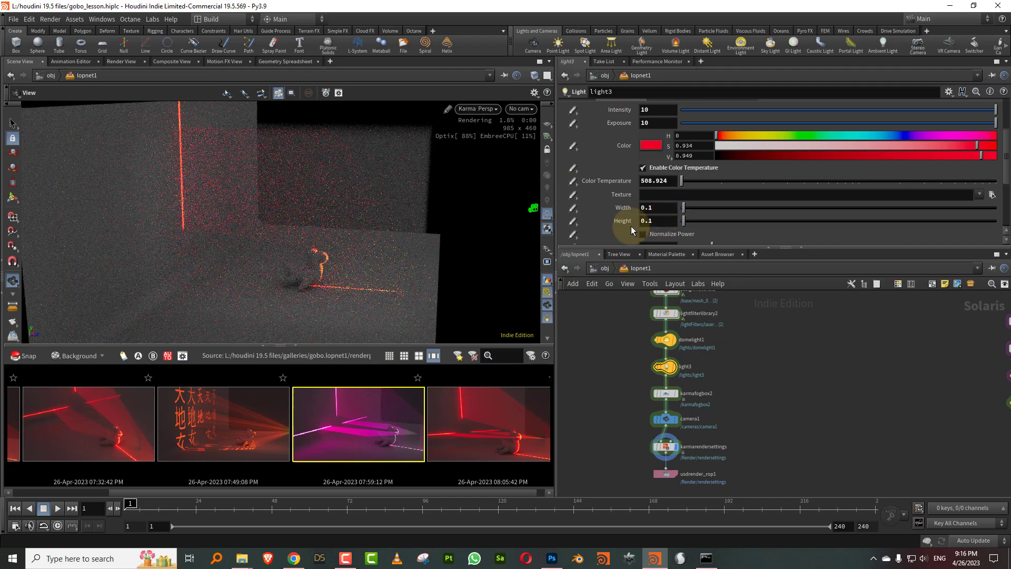
{"action": "left_click_drag", "start_coordinate": [469, 201], "coordinate": [420, 214]}
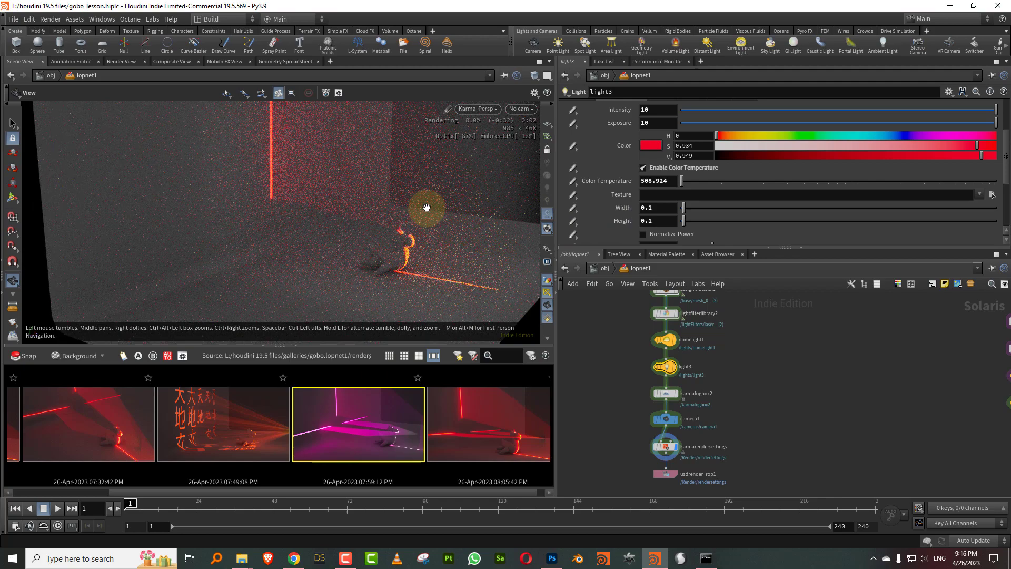
{"action": "left_click_drag", "start_coordinate": [424, 231], "coordinate": [369, 265]}
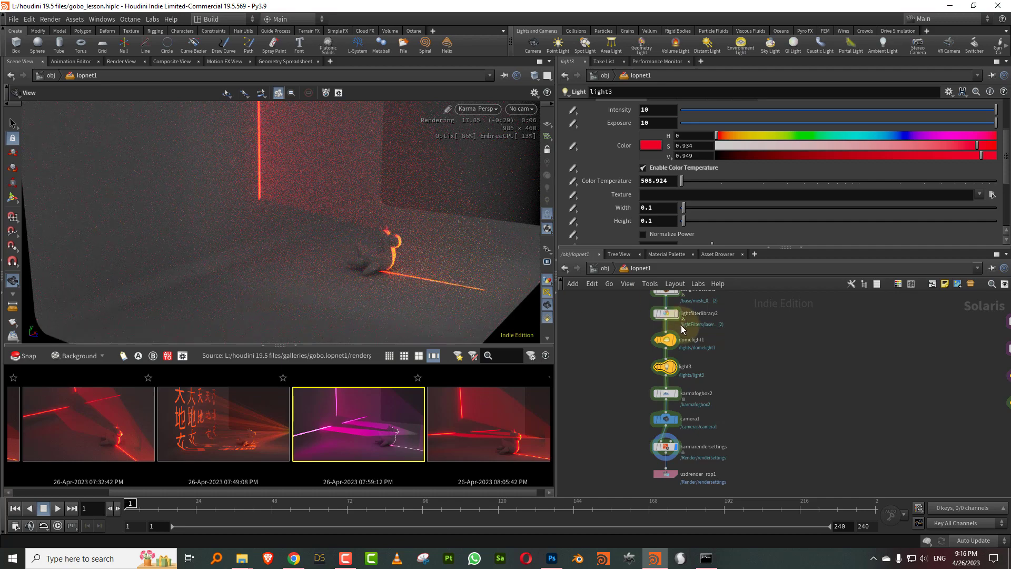
- Dim domelight1 to an intensity of 0.02
{"action": "left_click", "coordinate": [665, 340]}
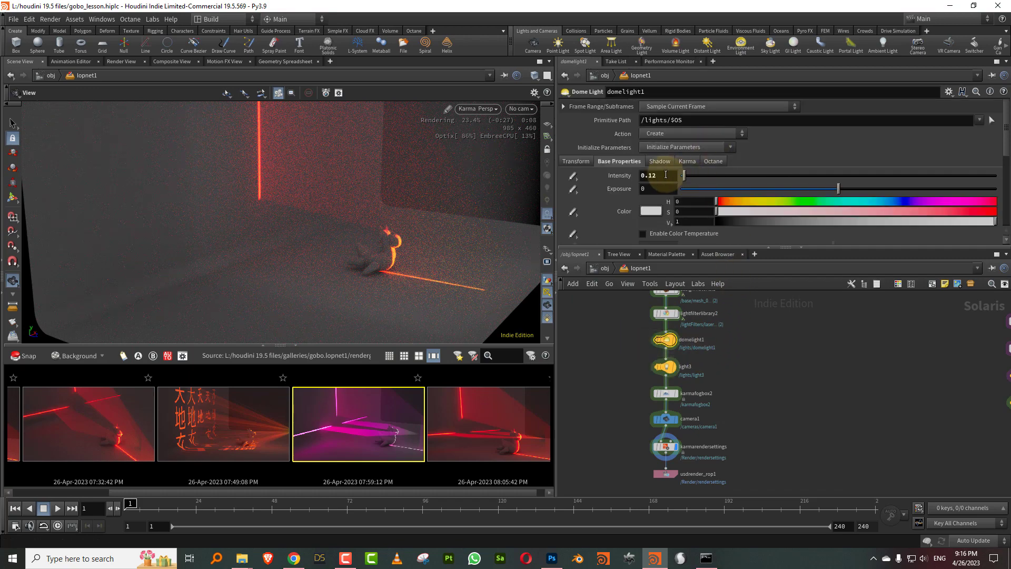
{"action": "left_click_drag", "start_coordinate": [649, 175], "coordinate": [679, 179]}
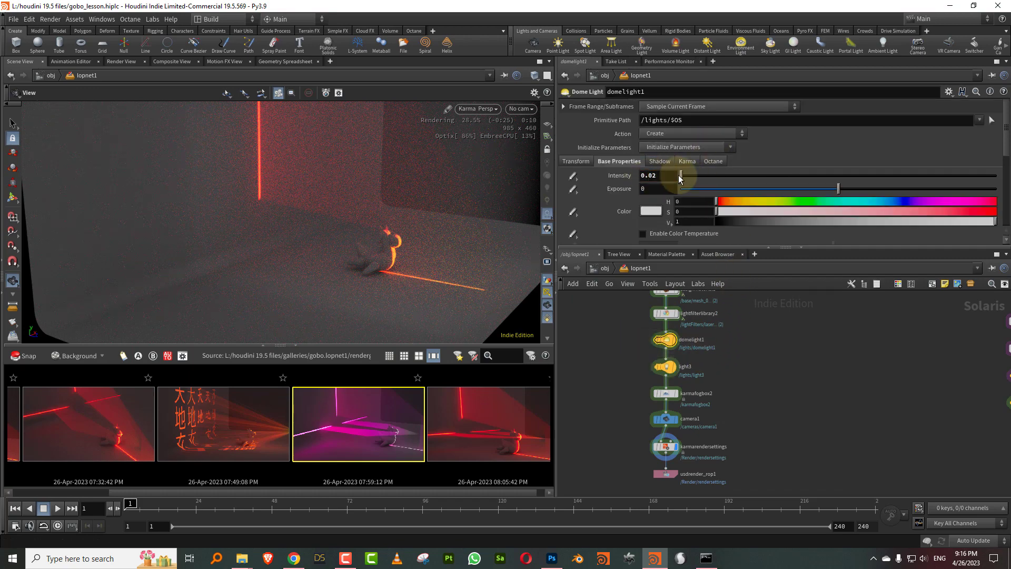
- Raise domelight1's intensity to 0.05 and set karmafogbox2's volume samples to 6
{"action": "key", "text": "Return"}
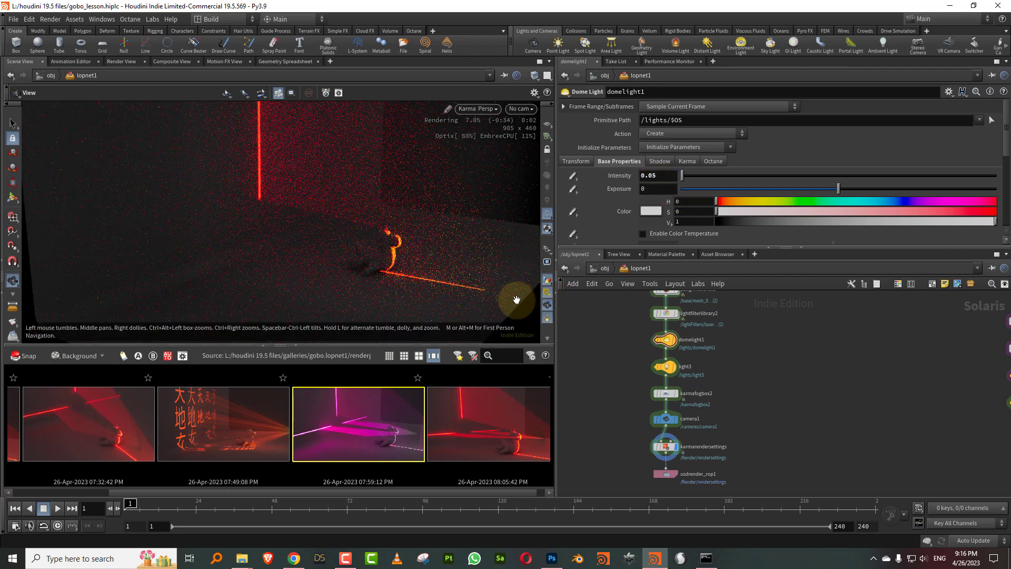
{"action": "left_click", "coordinate": [663, 393]}
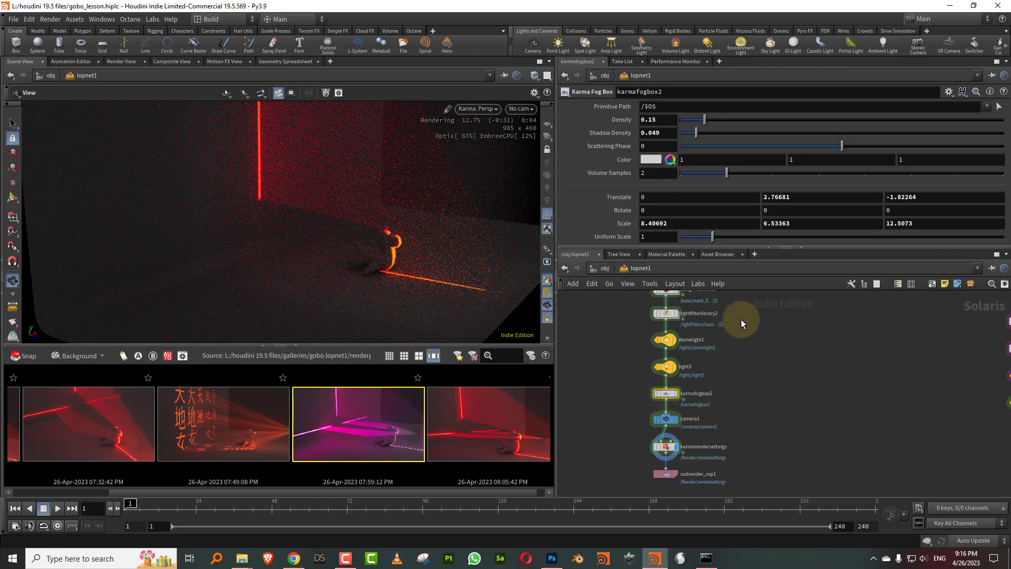
{"action": "left_click", "coordinate": [652, 175]}
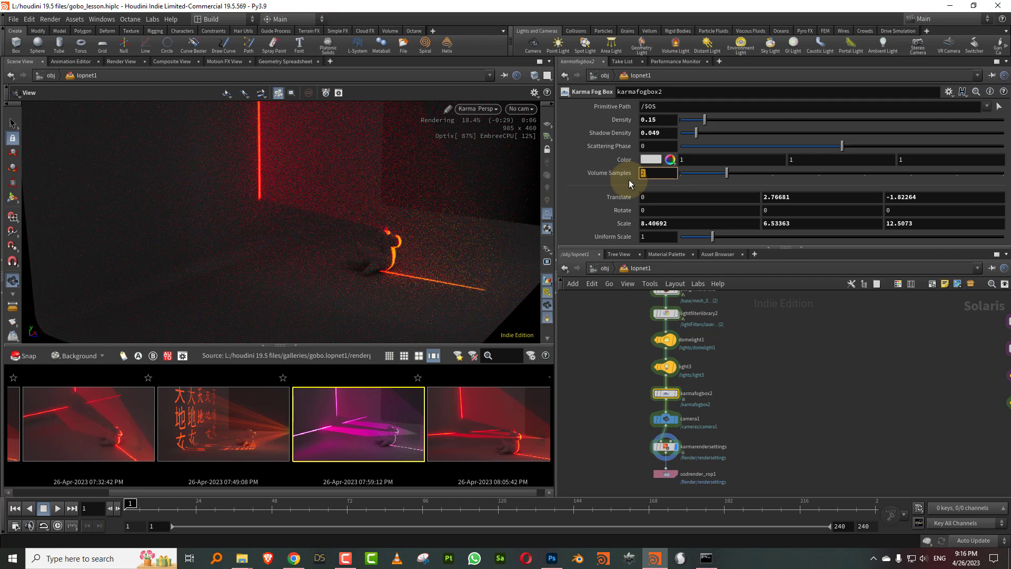
{"action": "type", "text": "6"}
{"action": "key", "text": "Return"}
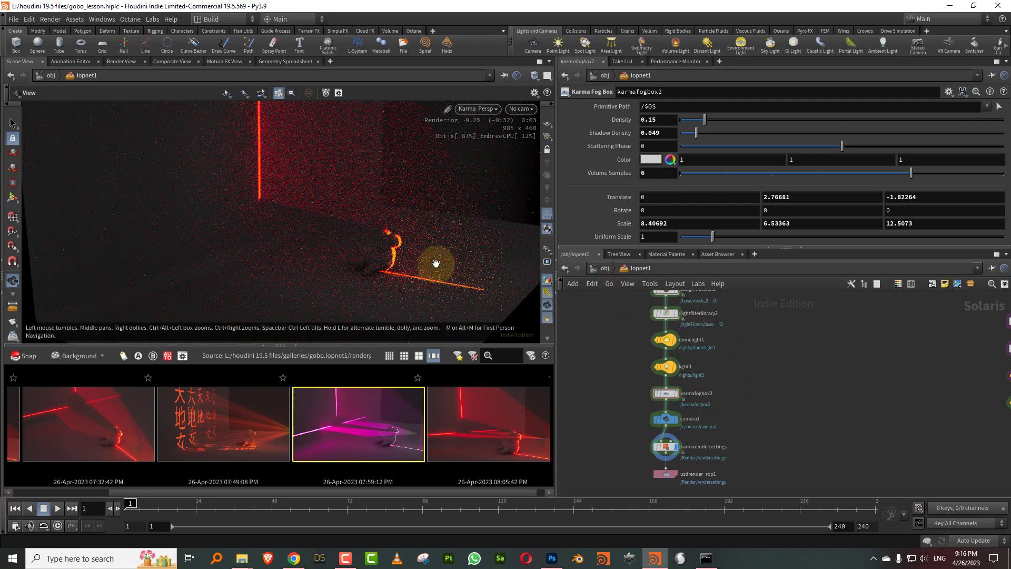
- Go inside lightfilterlibrary2 and raise the laser gobo filter's intensity to 10
{"action": "middle_click_drag", "start_coordinate": [683, 369], "coordinate": [672, 394]}
{"action": "left_click", "coordinate": [656, 345]}
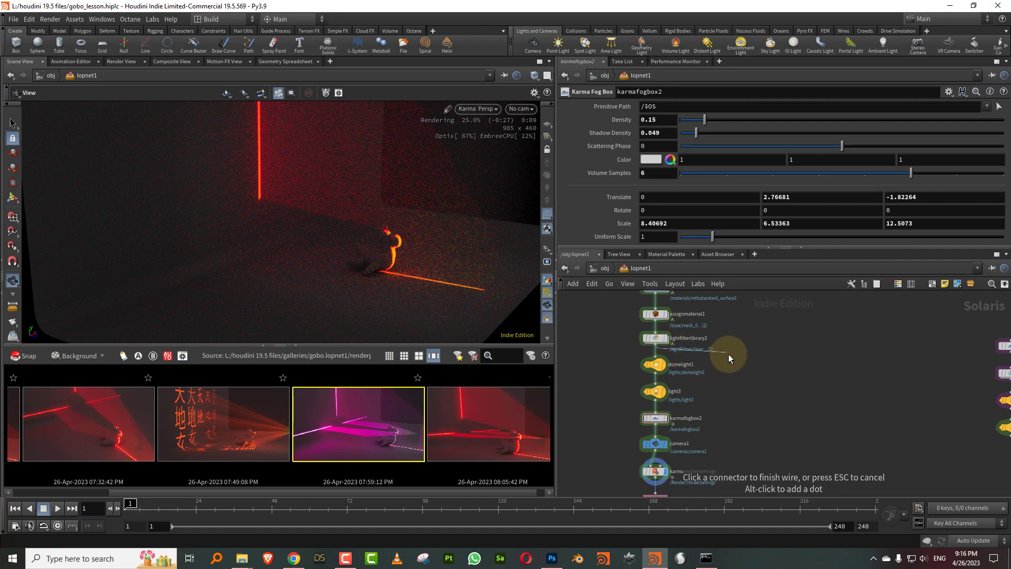
{"action": "key", "text": "Escape"}
{"action": "double_click", "coordinate": [656, 338]}
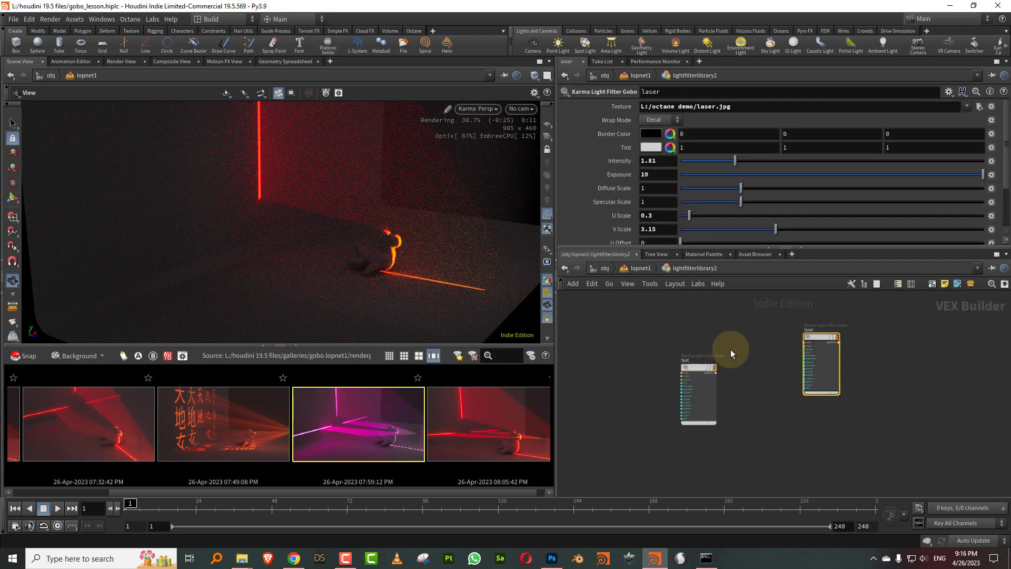
{"action": "left_click_drag", "start_coordinate": [739, 337], "coordinate": [680, 387]}
{"action": "left_click", "coordinate": [823, 360]}
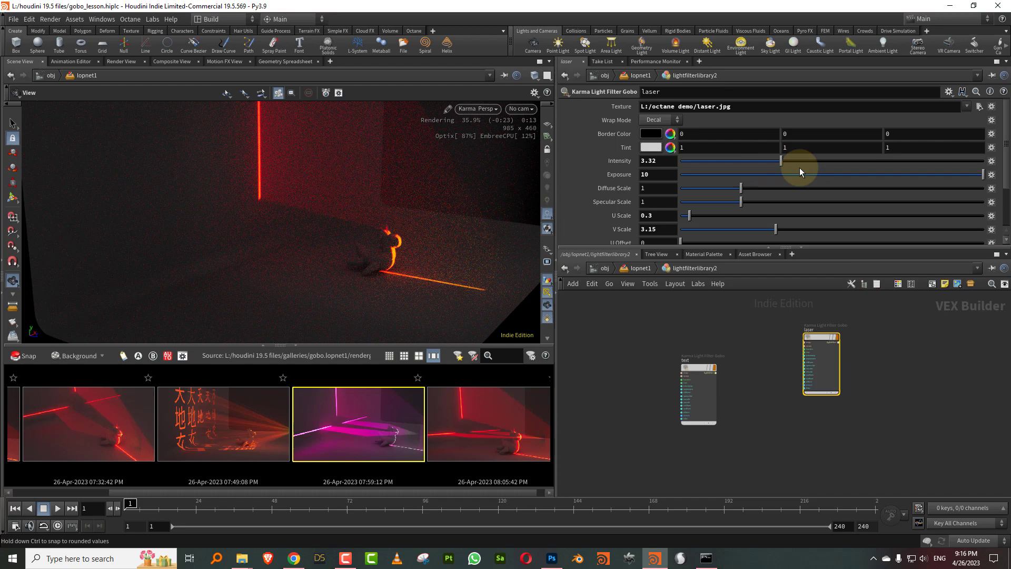
{"action": "left_click_drag", "start_coordinate": [953, 182], "coordinate": [985, 182]}
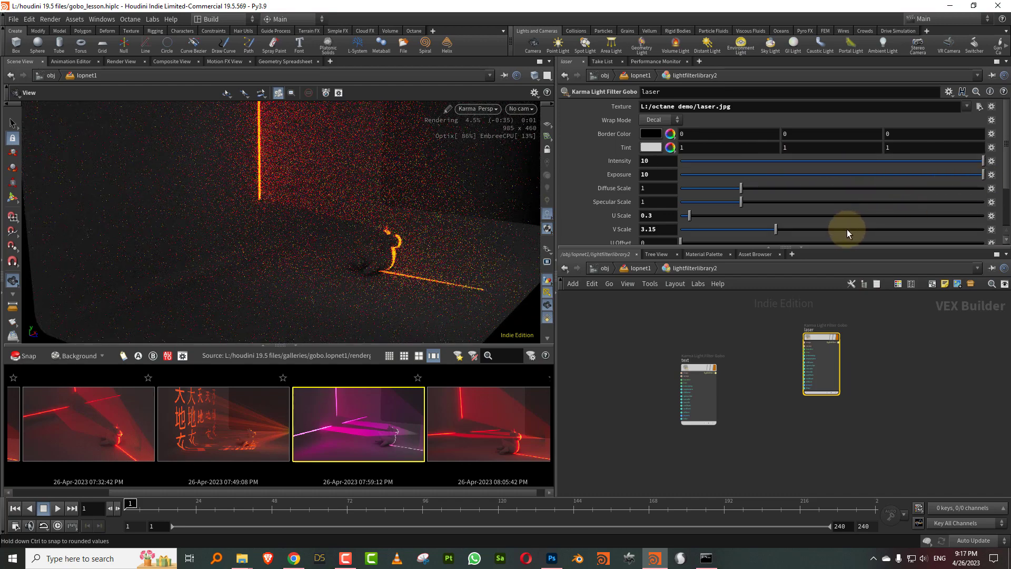
- Try an exposure of 30 on the laser gobo filter and set it back to 10
{"action": "double_click", "coordinate": [656, 174]}
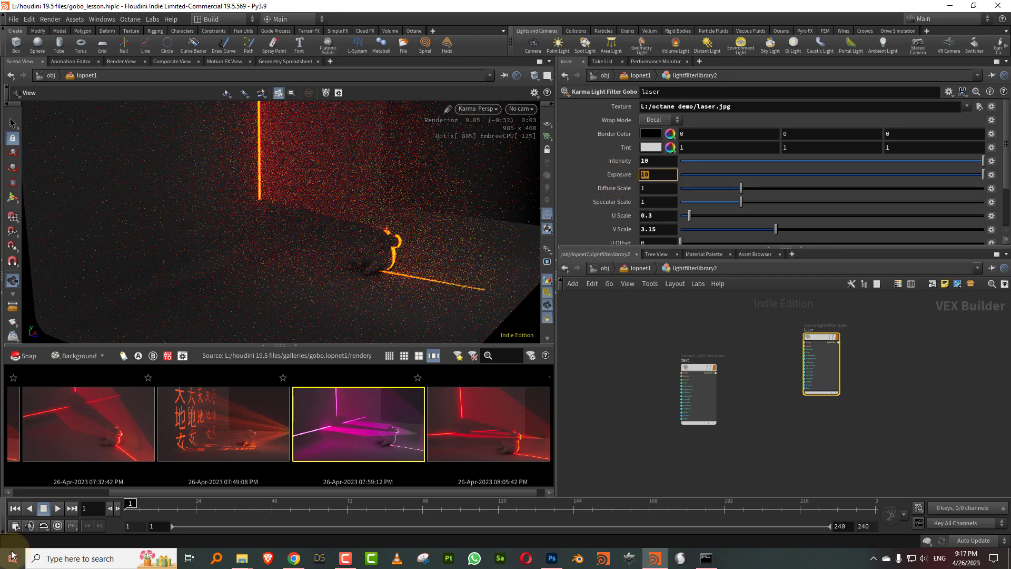
{"action": "key", "text": "Return"}
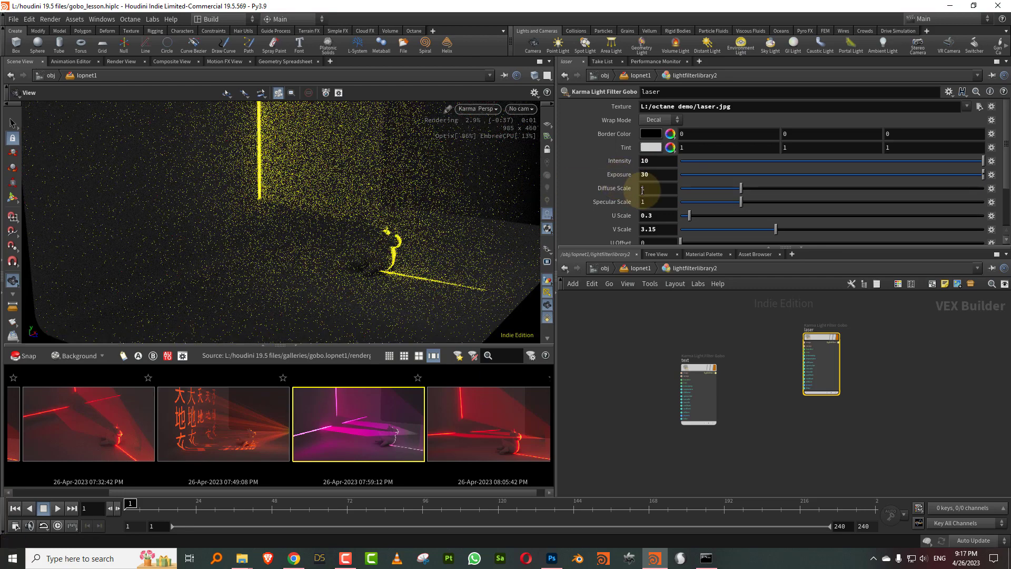
{"action": "double_click", "coordinate": [660, 179]}
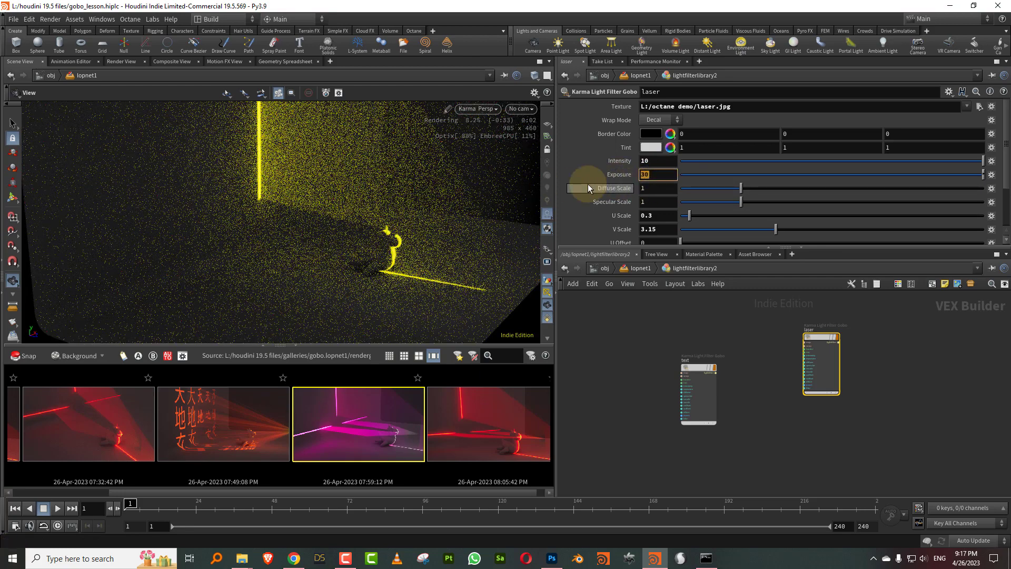
{"action": "type", "text": "20"}
{"action": "key", "text": "Return"}
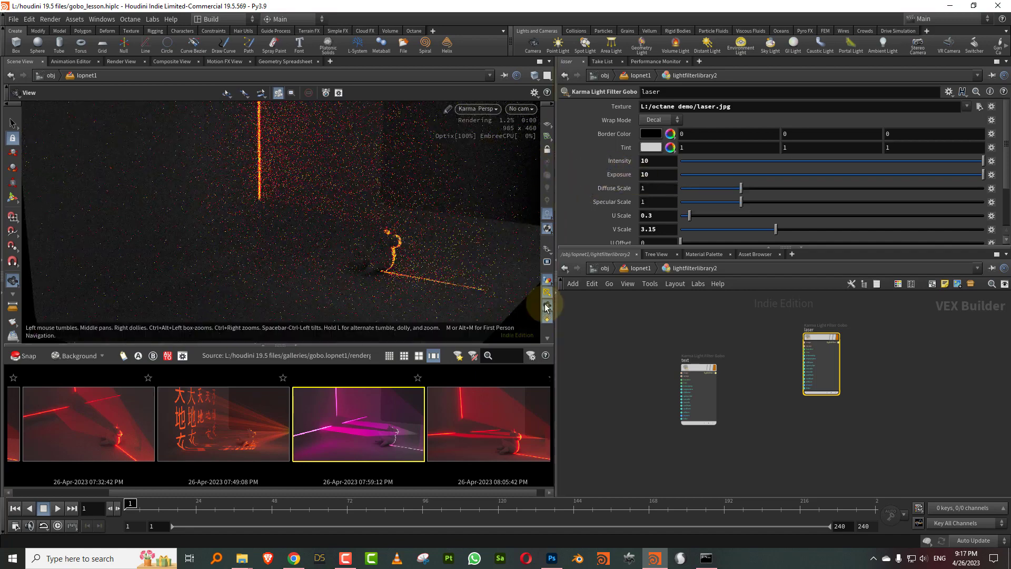
- Make more room for the laser filter's parameters and reframe the laser view of the toy
{"action": "left_click_drag", "start_coordinate": [611, 327], "coordinate": [606, 342]}
{"action": "left_click_drag", "start_coordinate": [698, 247], "coordinate": [700, 303]}
{"action": "mouse_move", "coordinate": [683, 256]}
{"action": "left_mouse_down"}
{"action": "mouse_move", "coordinate": [702, 262]}
{"action": "mouse_move", "coordinate": [679, 260]}
{"action": "mouse_move", "coordinate": [697, 246]}
{"action": "mouse_move", "coordinate": [681, 255]}
{"action": "left_mouse_up"}
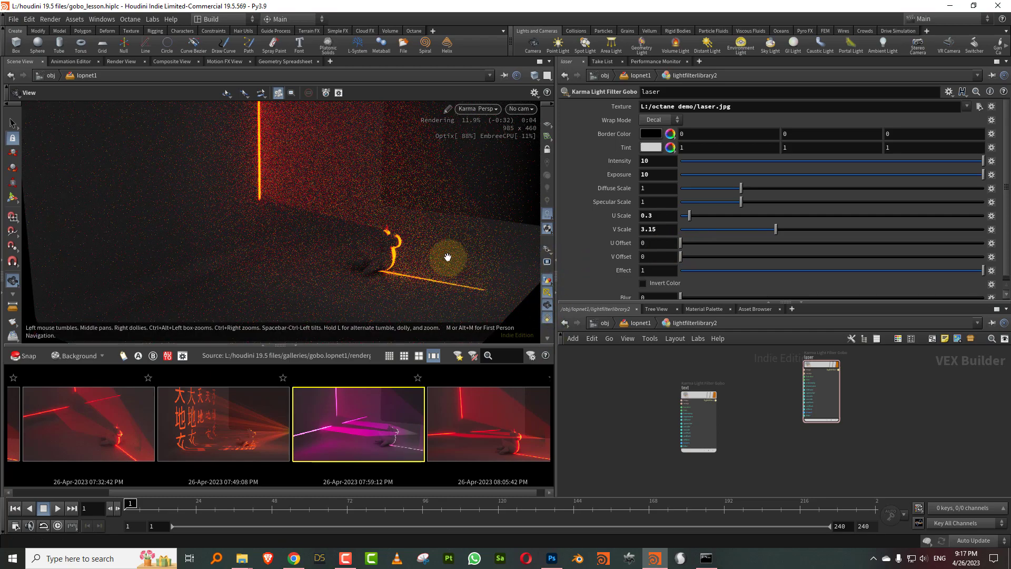
{"action": "left_click_drag", "start_coordinate": [447, 257], "coordinate": [485, 246]}
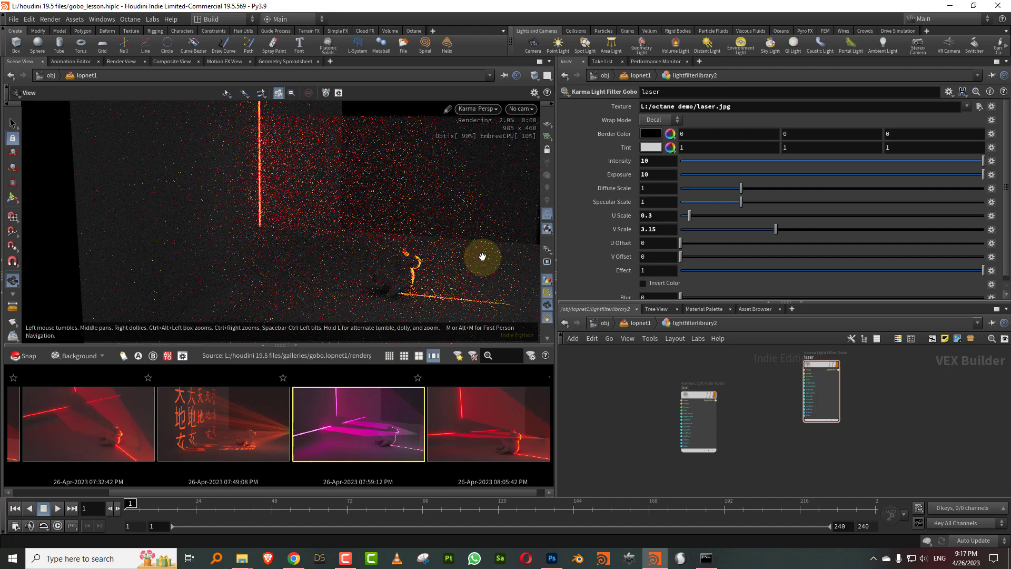
- Open the Chinese-character snapshot from the render gallery at a larger size to examine the earlier gobo look
{"action": "left_click", "coordinate": [223, 418]}
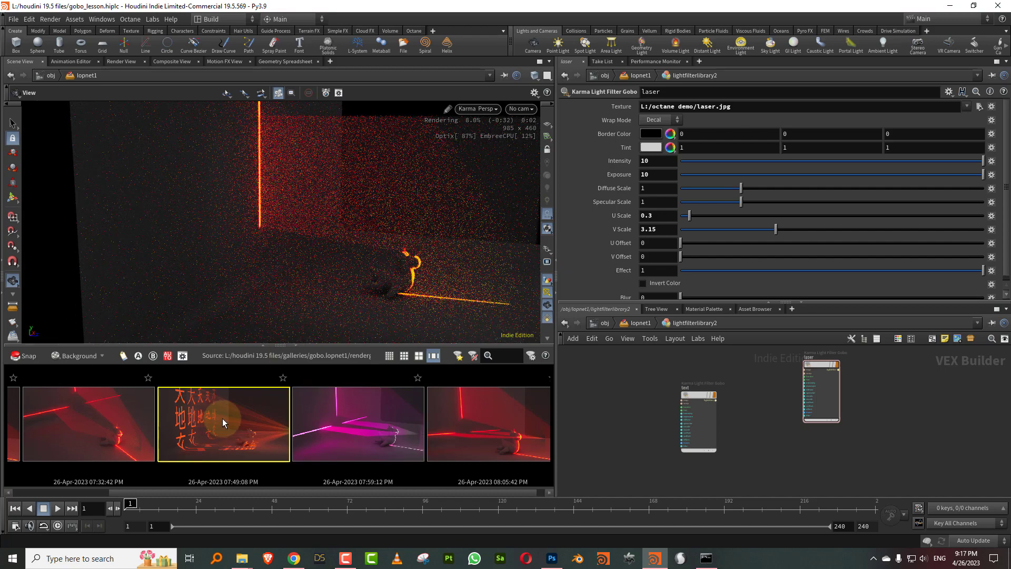
{"action": "double_click", "coordinate": [211, 416]}
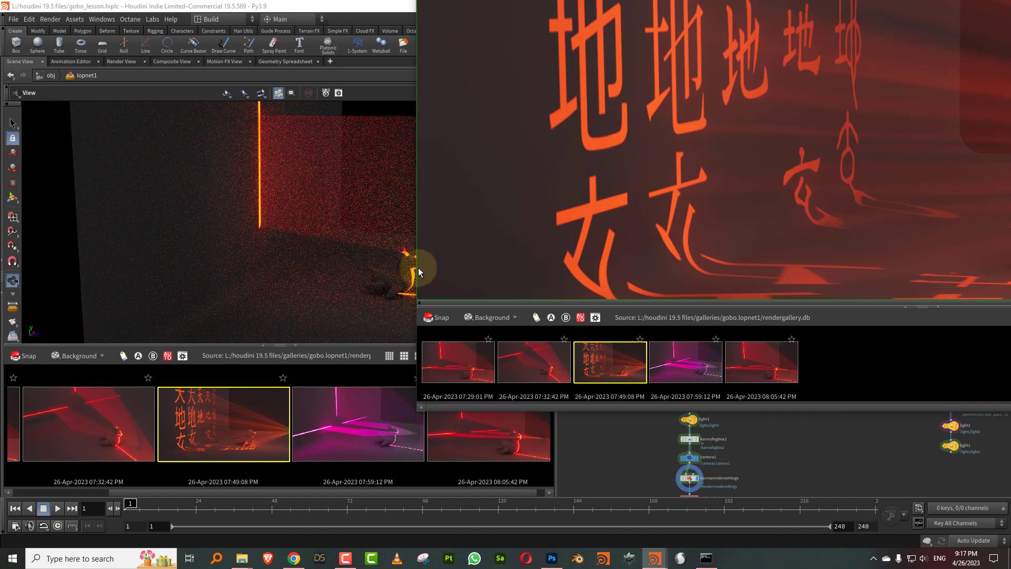
{"action": "left_click_drag", "start_coordinate": [418, 268], "coordinate": [137, 292]}
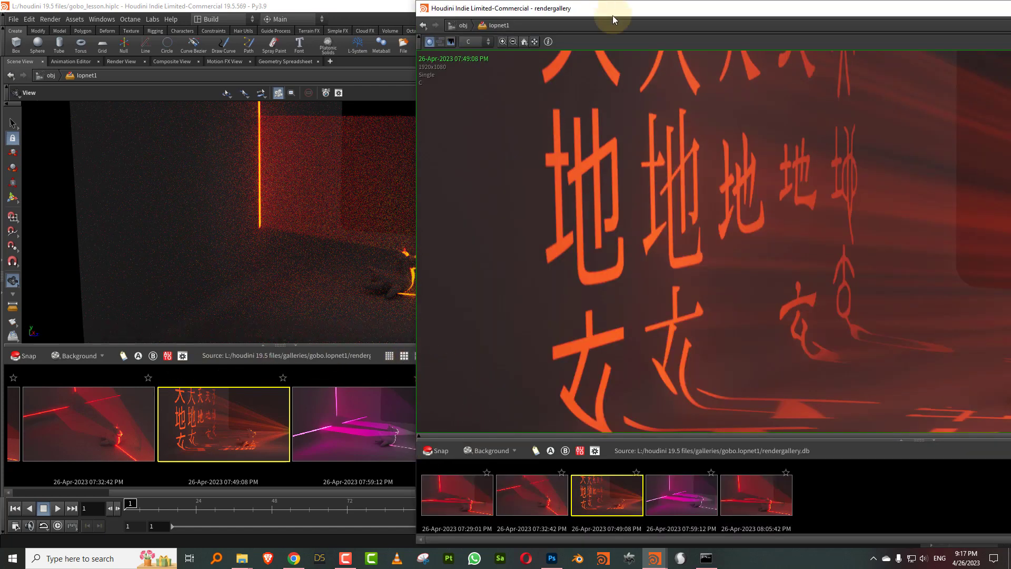
{"action": "left_click_drag", "start_coordinate": [612, 19], "coordinate": [375, 66]}
{"action": "left_click", "coordinate": [348, 558]}
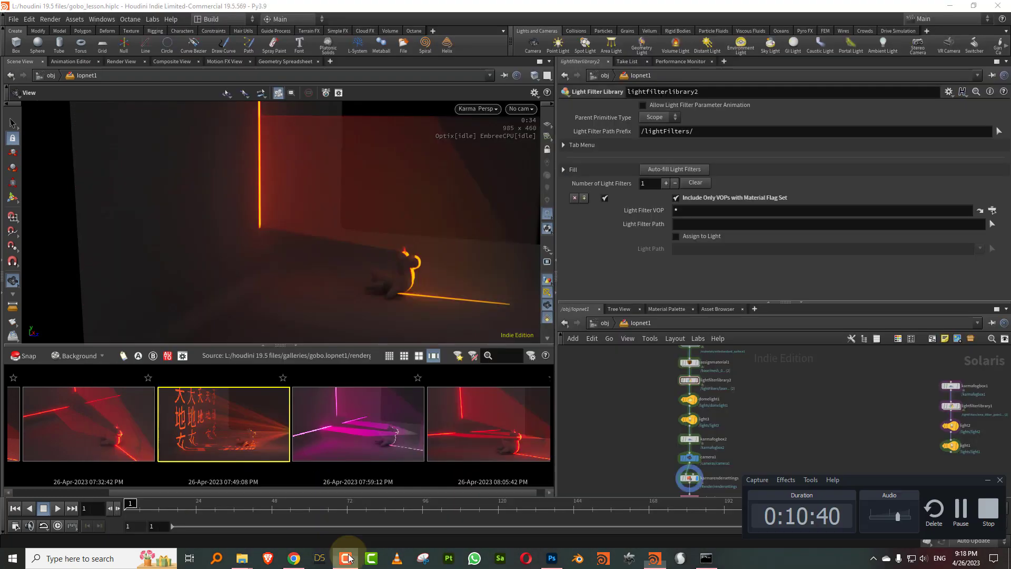
{"action": "left_click", "coordinate": [348, 558]}
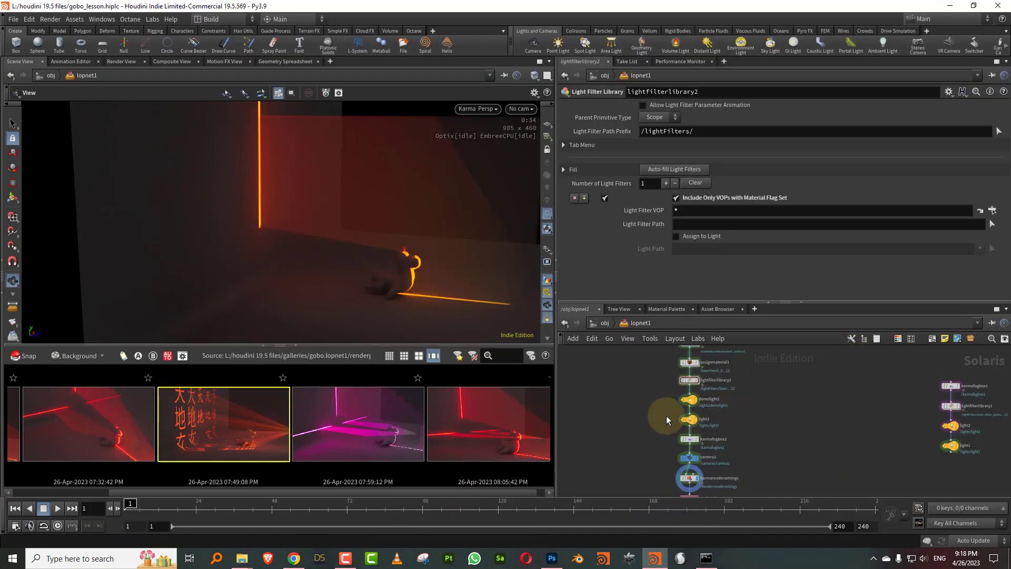
- Switch light3's light filter from the laser gobo to /lightFilters/text
{"action": "left_click", "coordinate": [689, 420]}
{"action": "scroll", "coordinate": [899, 229], "scroll_direction": "down", "scroll_amount": 3}
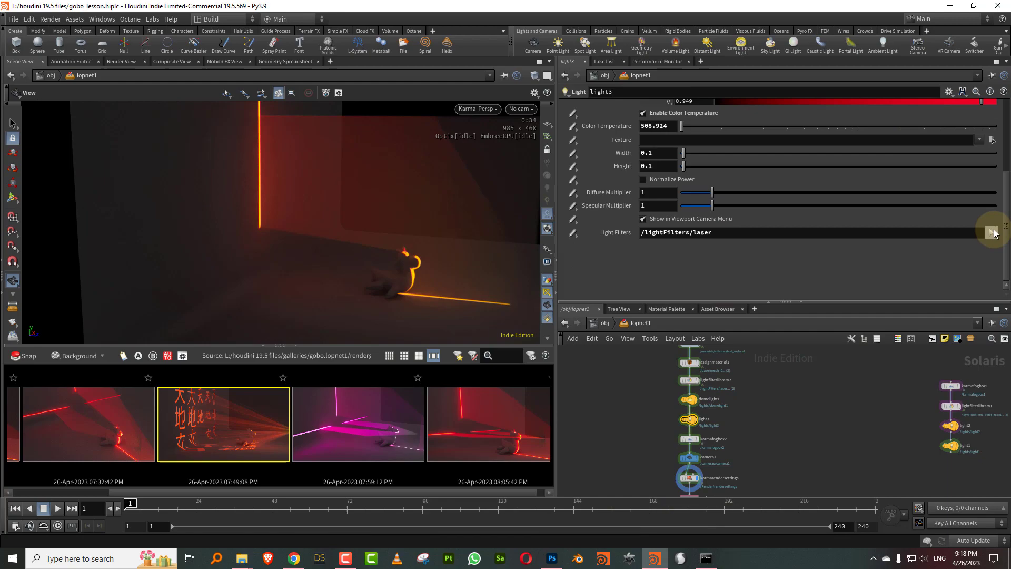
{"action": "left_click", "coordinate": [993, 233]}
{"action": "left_click", "coordinate": [786, 179]}
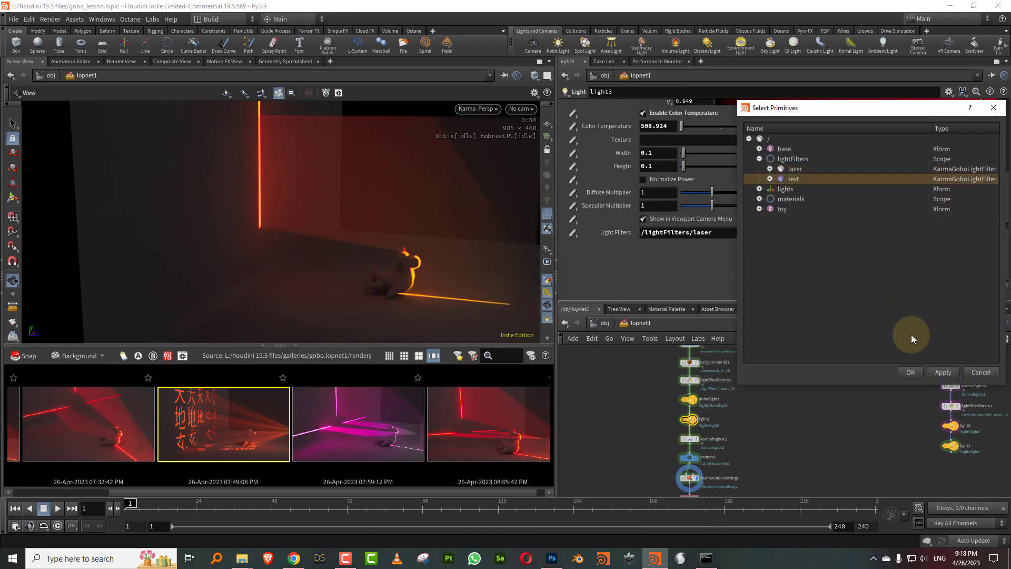
{"action": "left_click", "coordinate": [911, 372]}
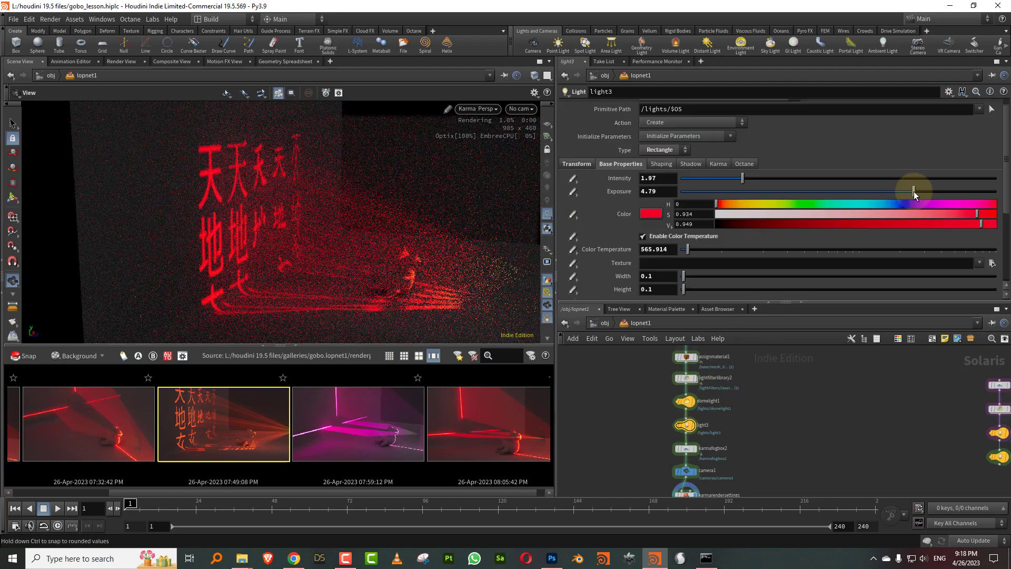
- Set light3's exposure to 5.23 and its color temperature to 857.627 for an orange text projection
{"action": "left_click", "coordinate": [921, 191]}
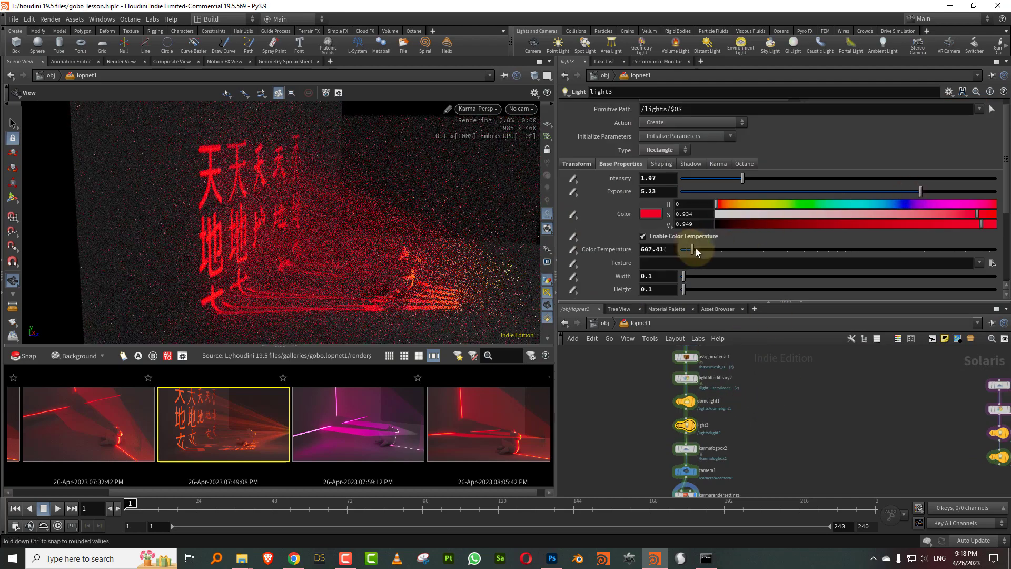
{"action": "left_click", "coordinate": [709, 249]}
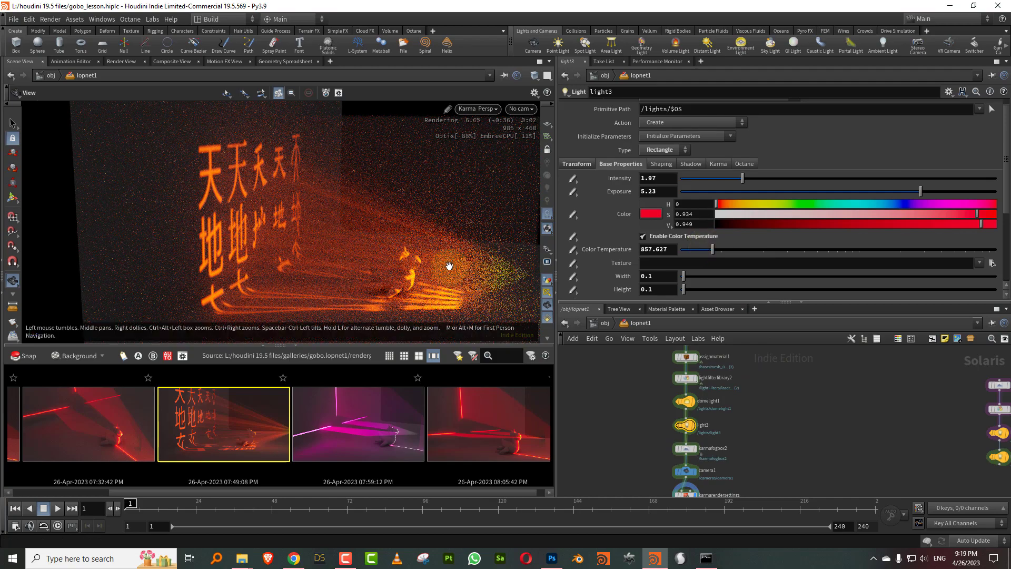
{"action": "left_click_drag", "start_coordinate": [424, 249], "coordinate": [395, 237]}
- Shrink light3's width and height to 0.02 and raise its exposure to 10 and intensity to 2.49
{"action": "left_click_drag", "start_coordinate": [656, 276], "coordinate": [610, 278]}
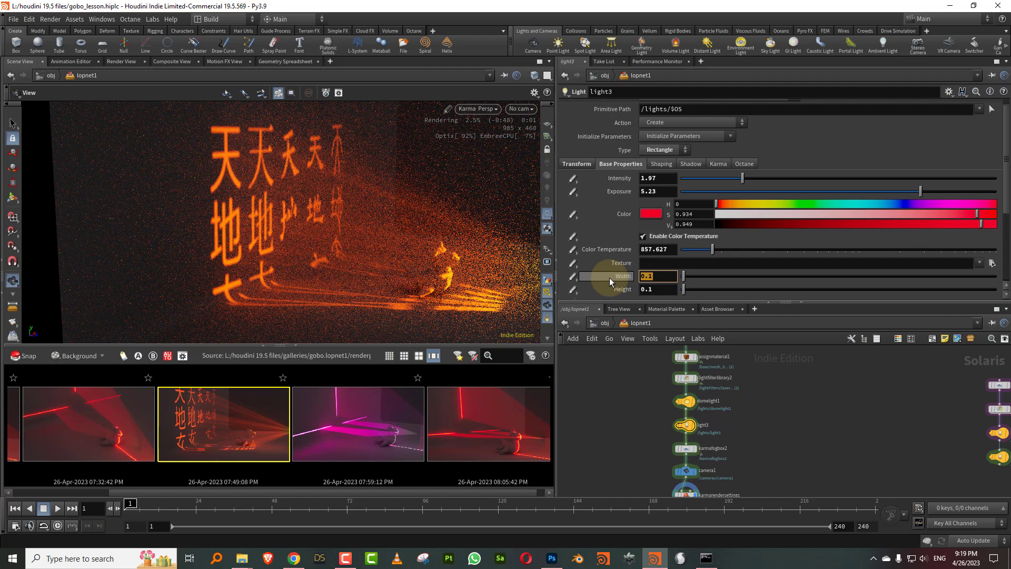
{"action": "type", "text": "0.02"}
{"action": "key", "text": "Return"}
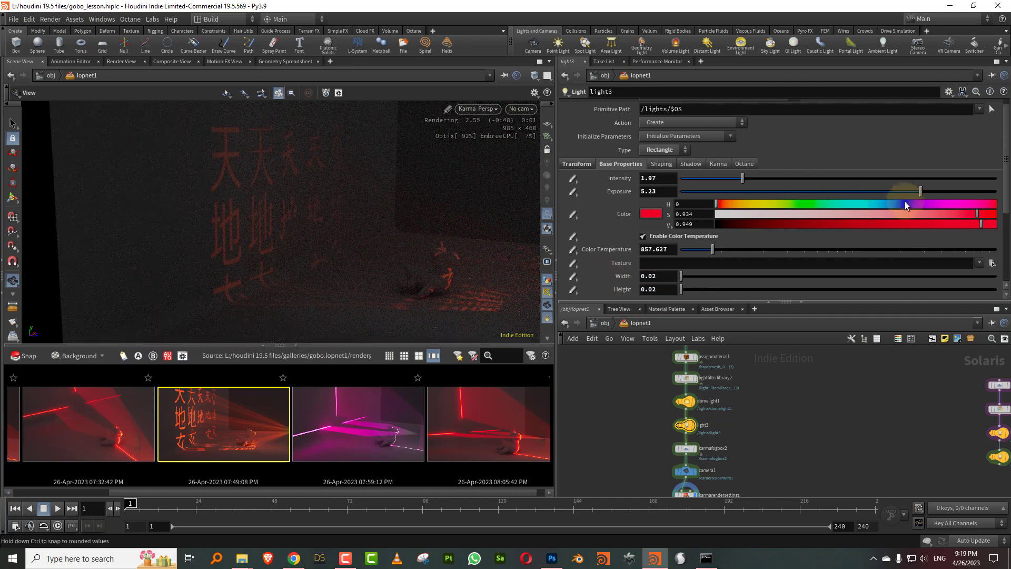
{"action": "left_click_drag", "start_coordinate": [954, 202], "coordinate": [1001, 194]}
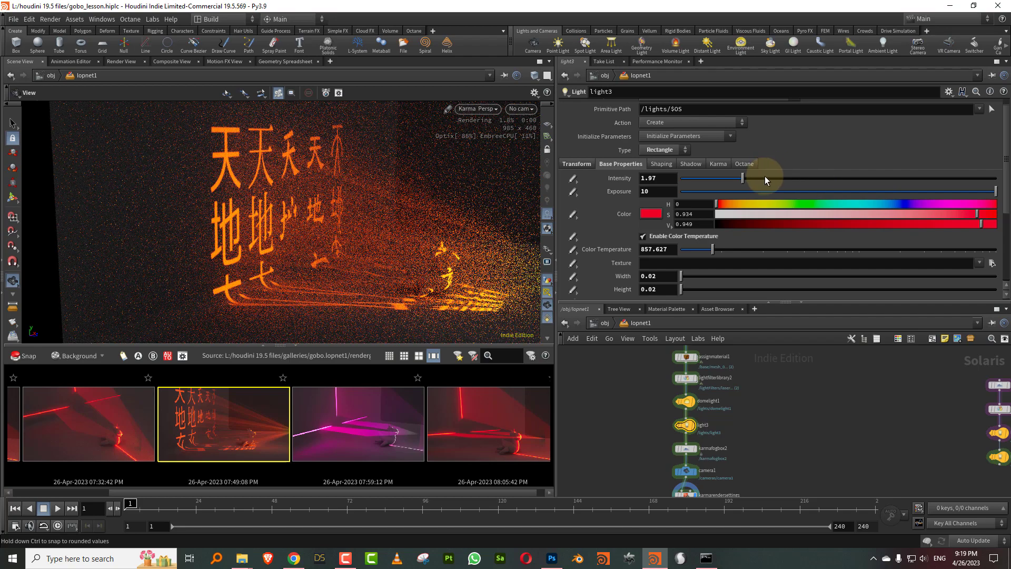
{"action": "left_click_drag", "start_coordinate": [757, 174], "coordinate": [759, 175]}
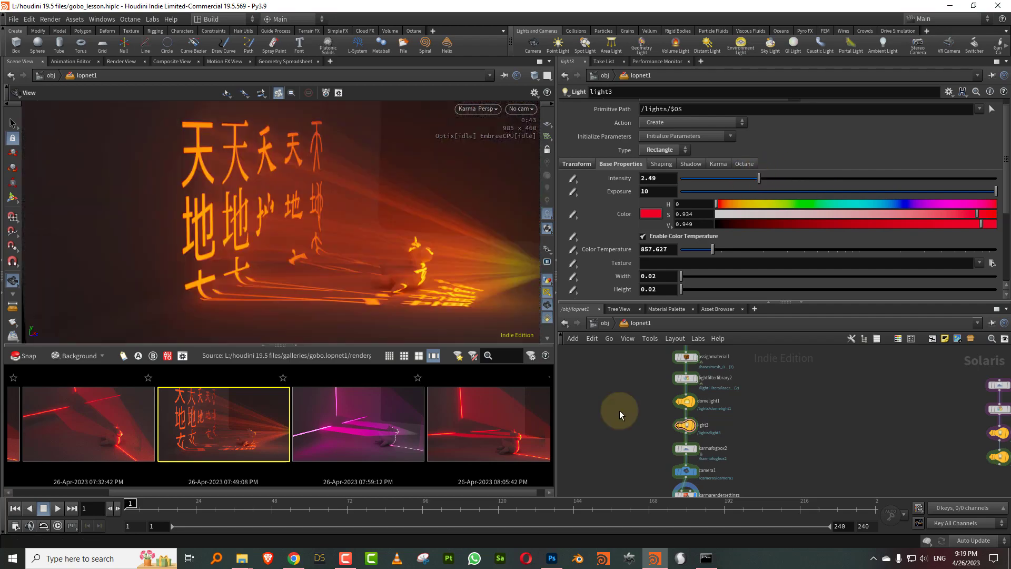